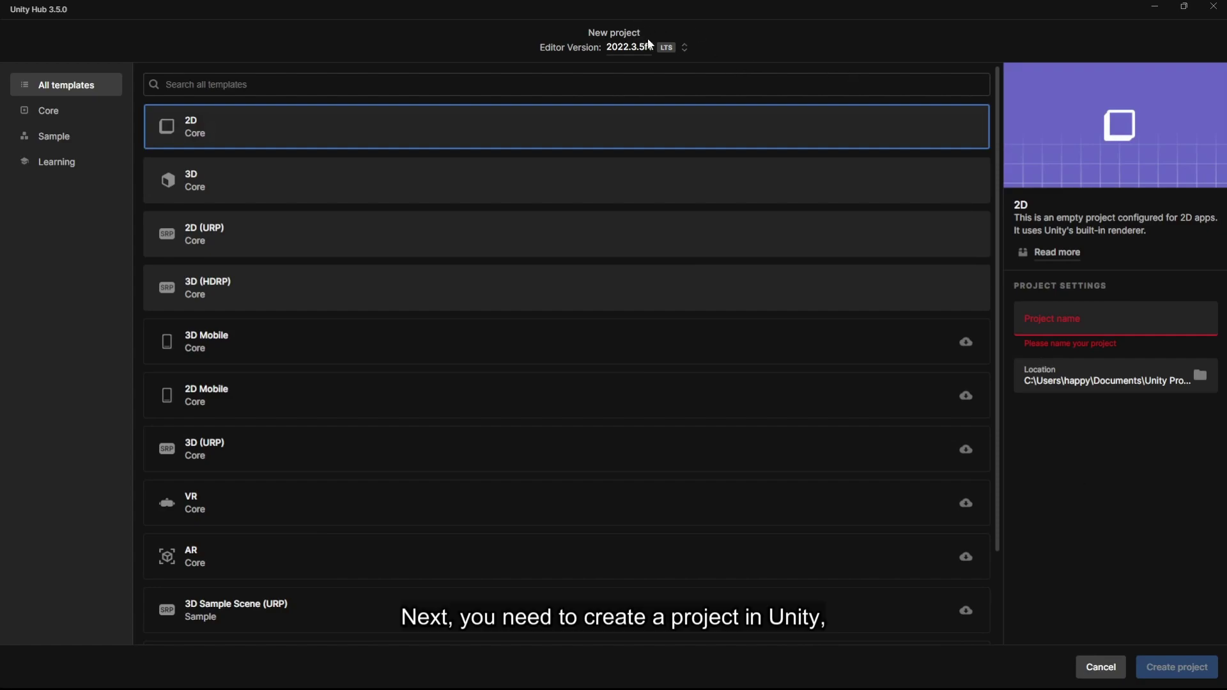
# Step: Create a new 3D (HDRP) project named 'Create your entity!'
pyautogui.click(224, 295)
pyautogui.click(1054, 332)
pyautogui.write('Create')
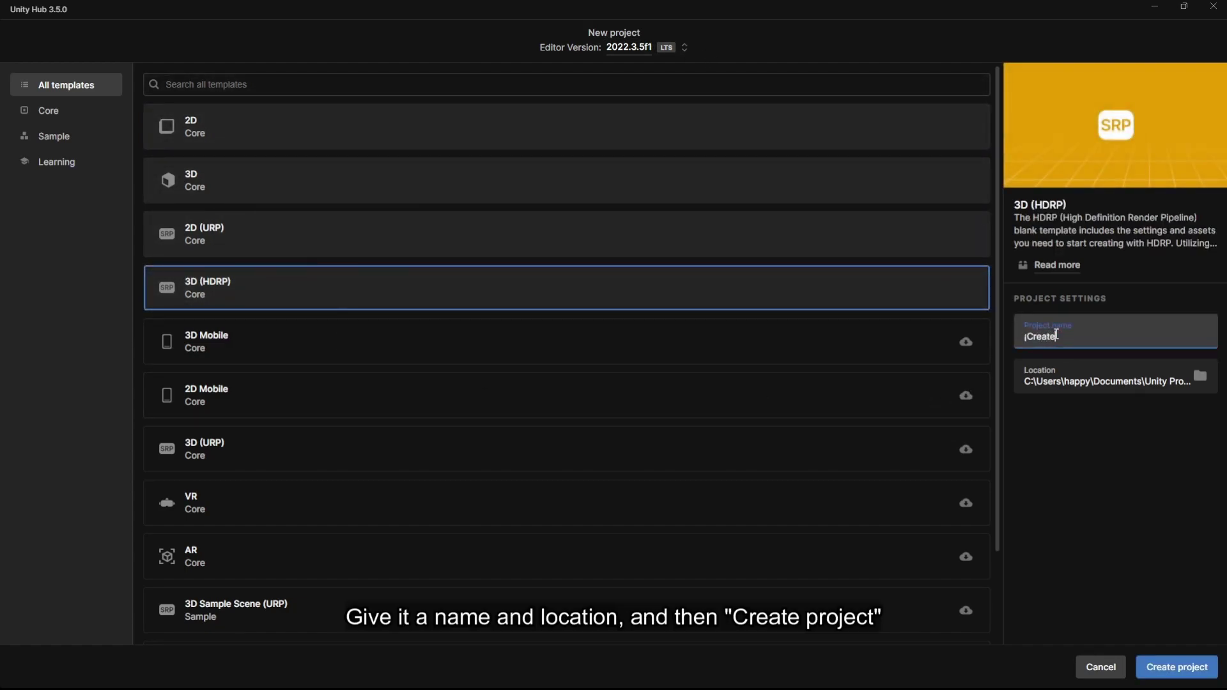
pyautogui.write(' your entity!')
pyautogui.click(1153, 664)
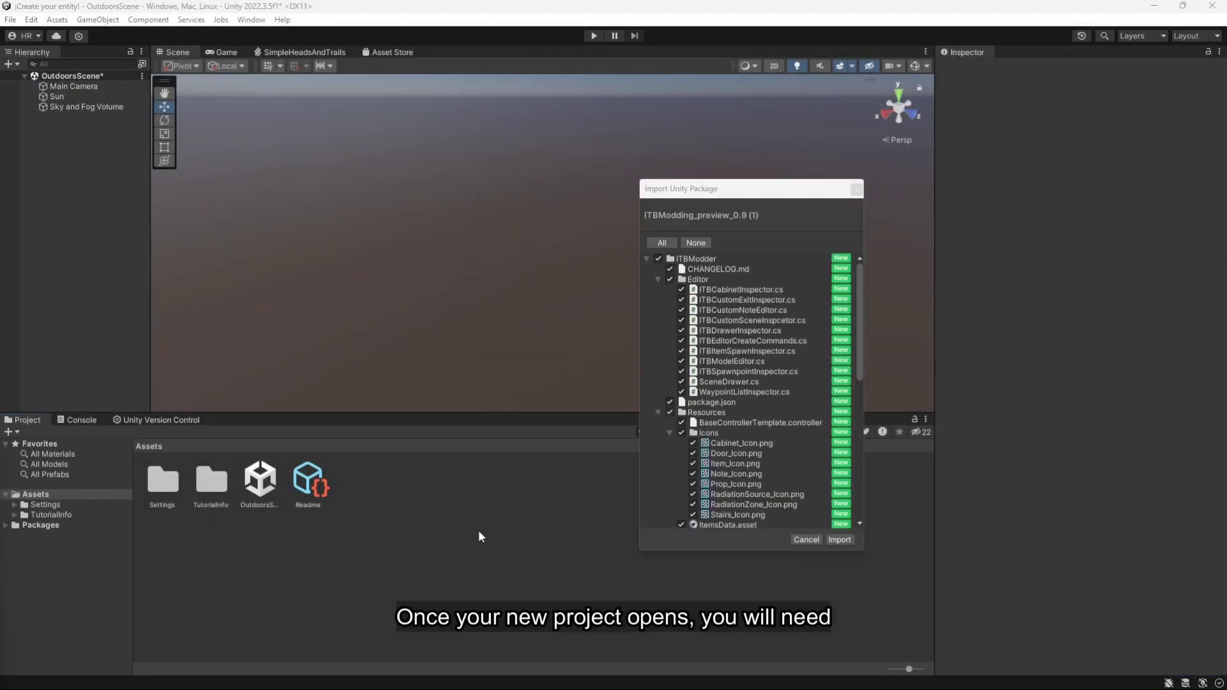
# Step: Import the ITB modding package contents into the project
pyautogui.click(839, 540)
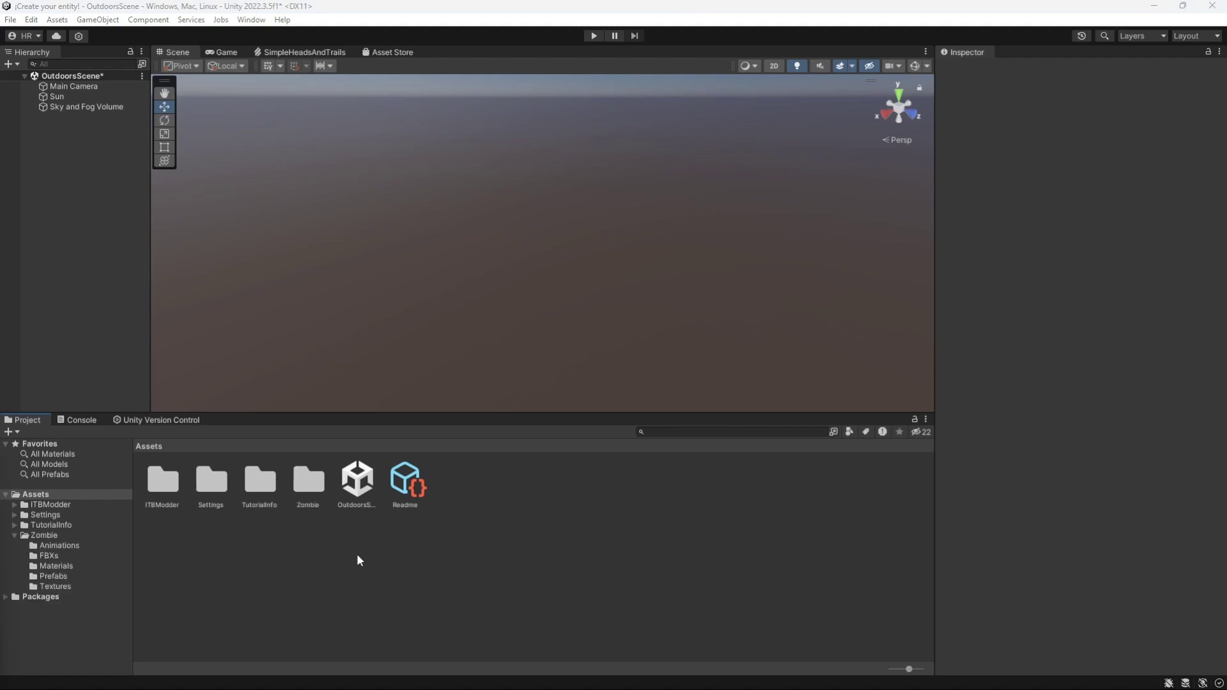
# Step: Select both Plane and Zombie materials in the Zombie/Materials folder
pyautogui.doubleClick(308, 484)
pyautogui.doubleClick(263, 484)
pyautogui.click(165, 480)
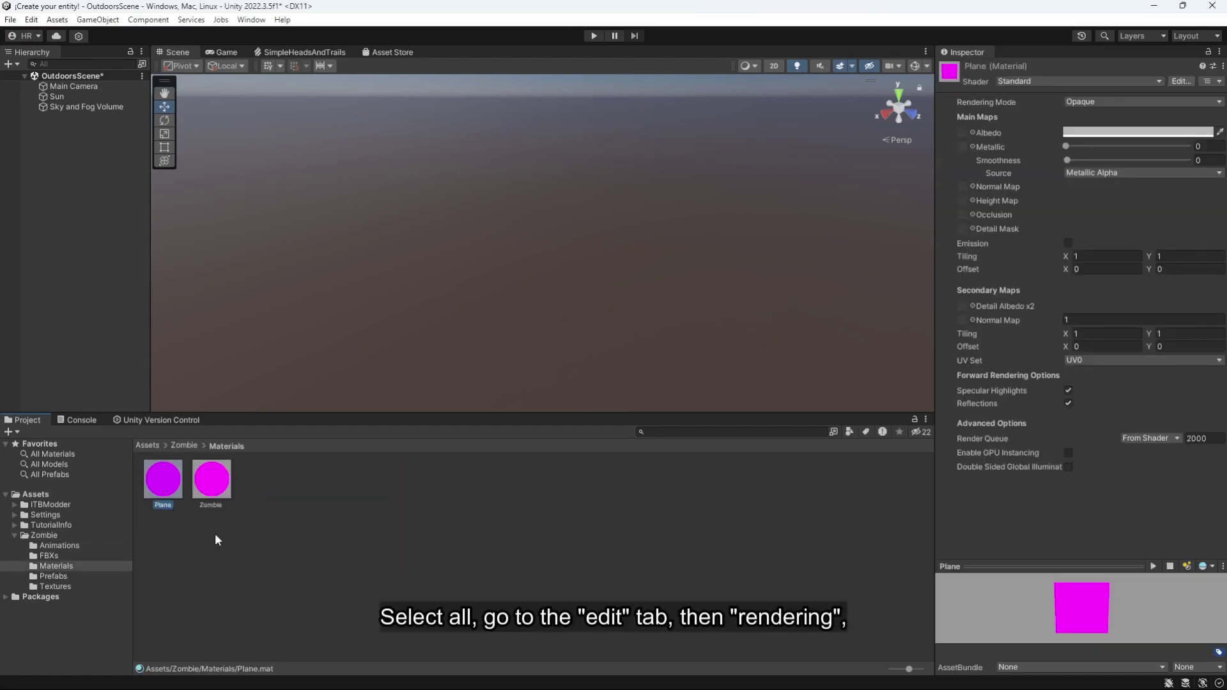
pyautogui.hotkey('ctrl', 'a')
# Step: Convert all built-in materials to HDRP and confirm the upgrade
pyautogui.click(31, 20)
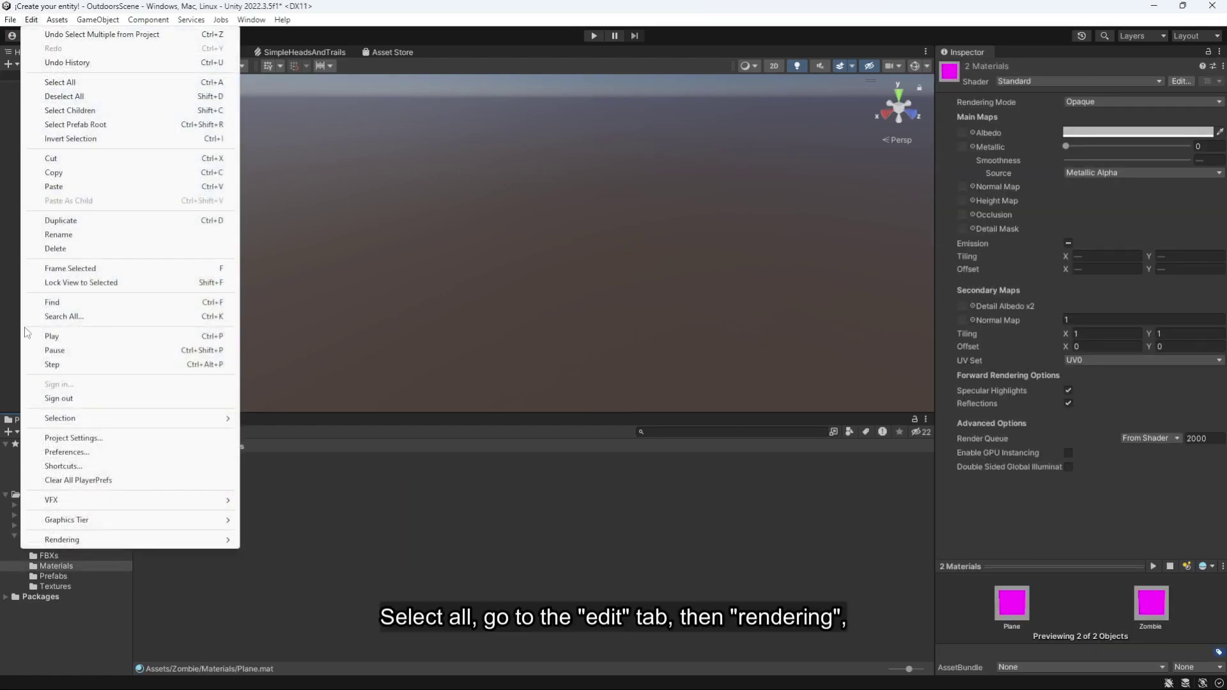
pyautogui.moveTo(198, 540)
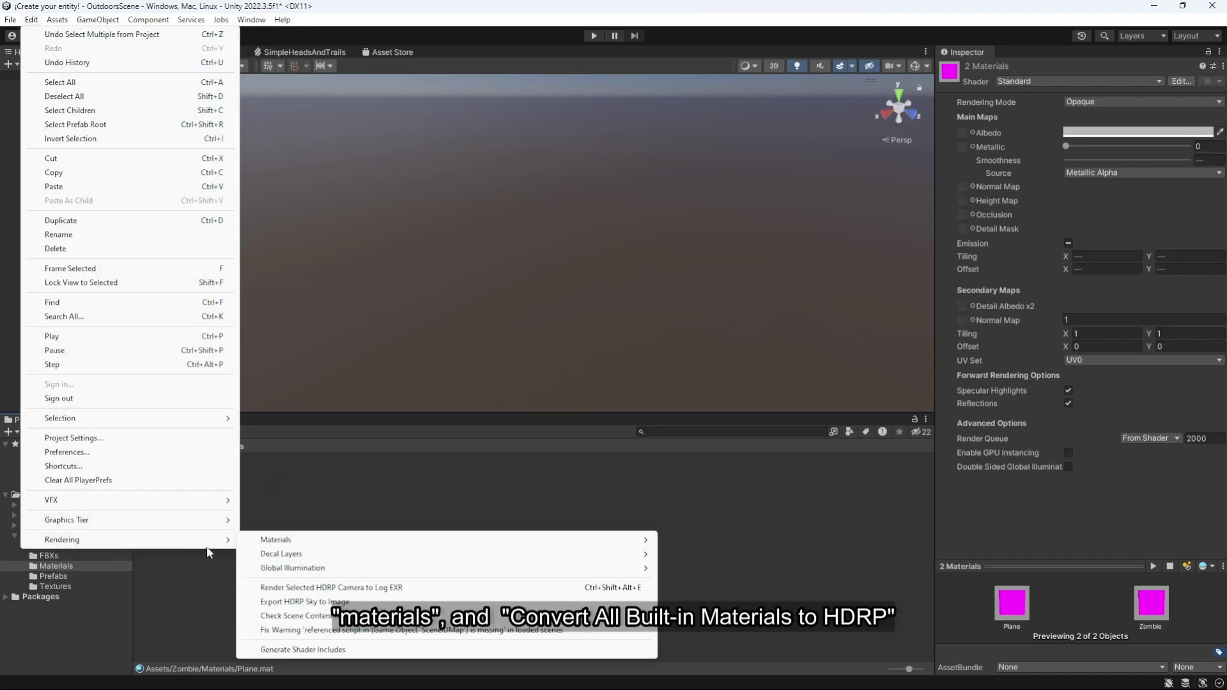
pyautogui.moveTo(297, 541)
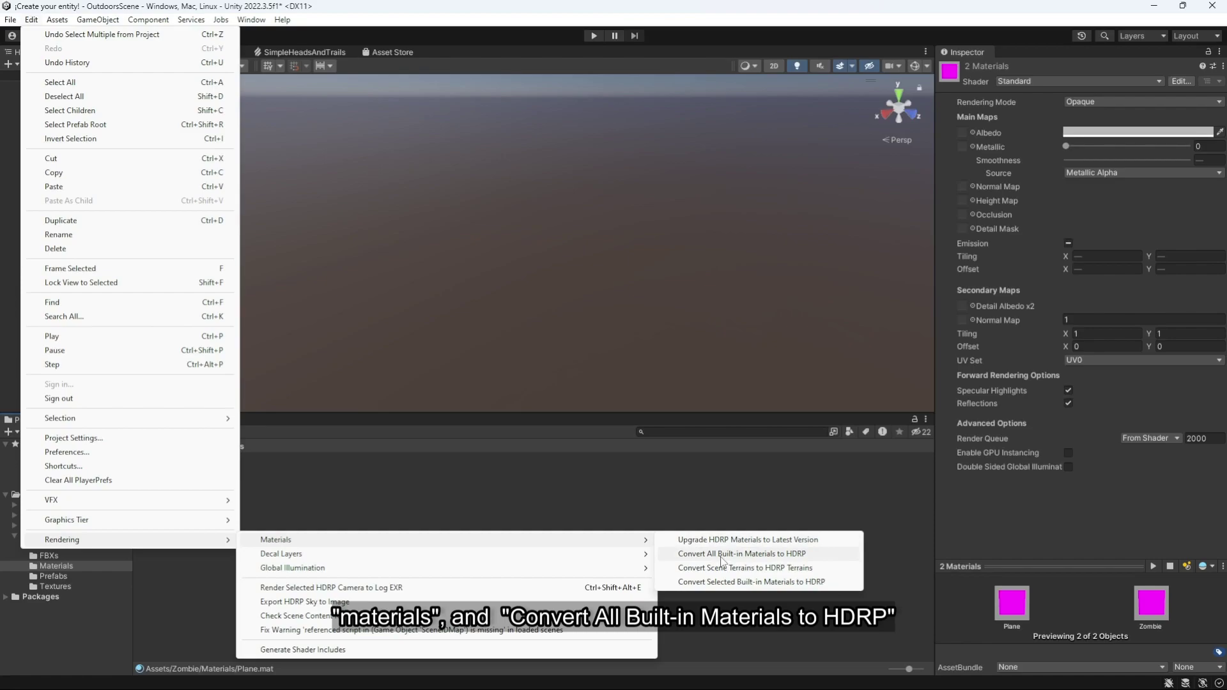
pyautogui.click(722, 555)
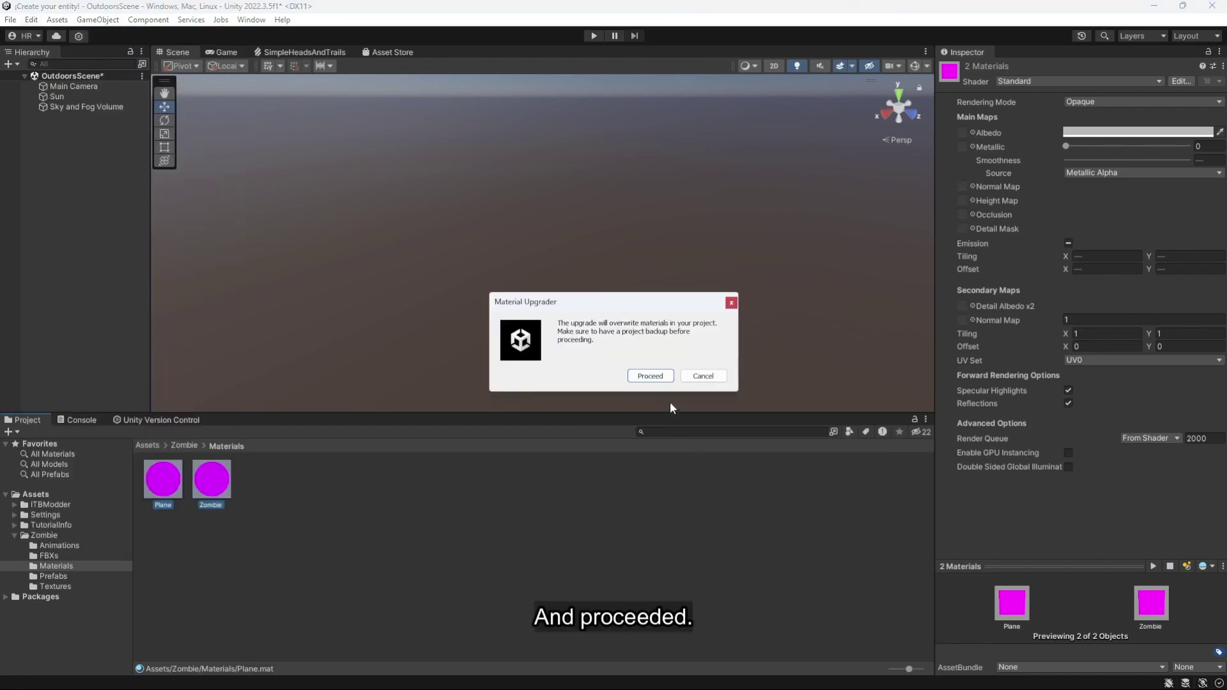
pyautogui.click(657, 378)
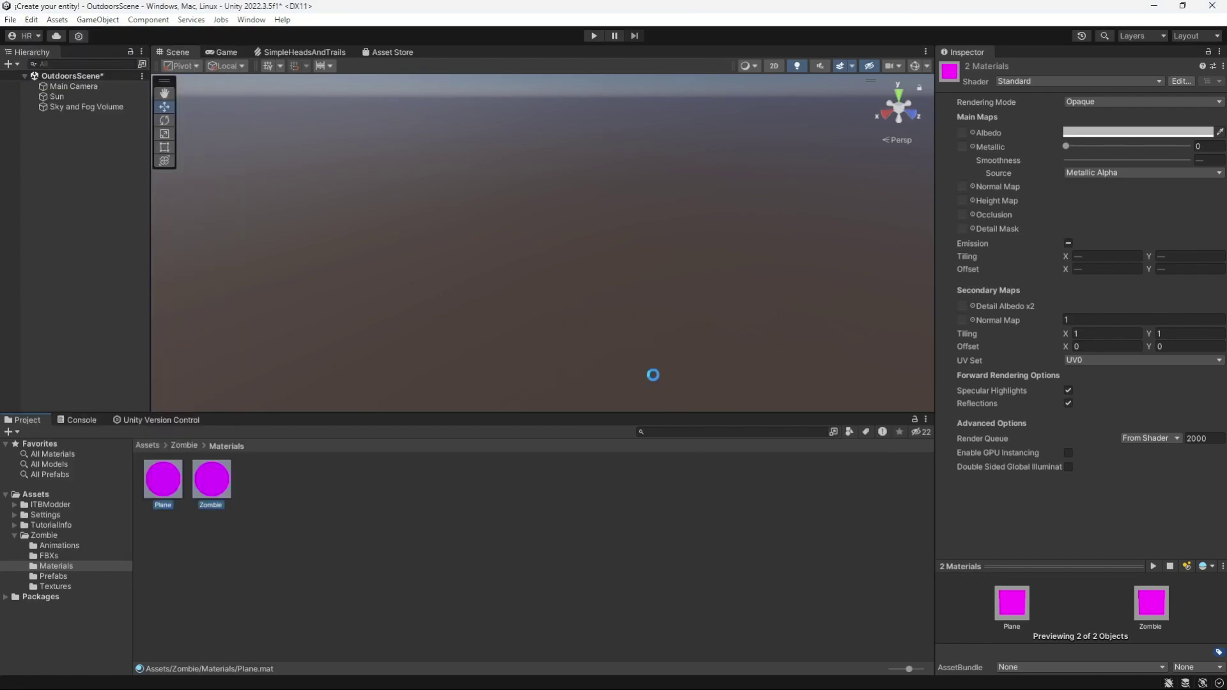
# Step: Place the Zombie2 prefab into the scene
pyautogui.click(511, 501)
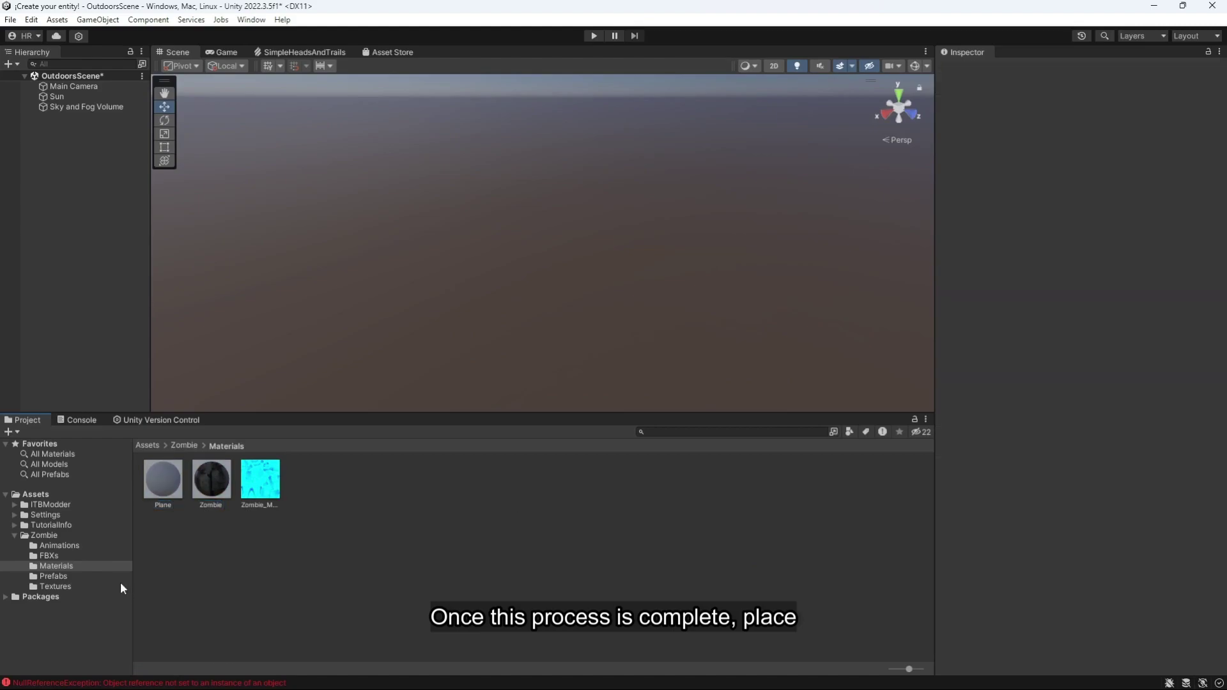
pyautogui.click(96, 577)
pyautogui.moveTo(214, 488); pyautogui.dragTo(557, 224)
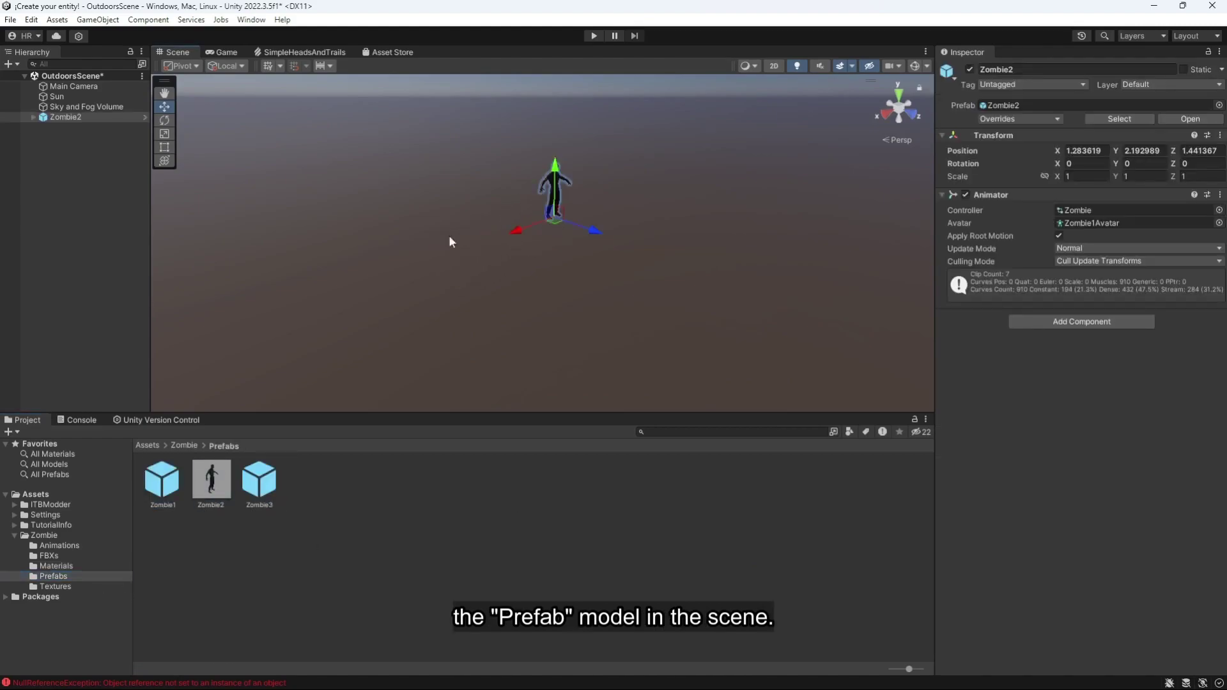
# Step: Attach an ITB Entity Model script to Zombie2 and create its entity data asset
pyautogui.click(106, 152)
pyautogui.click(92, 116)
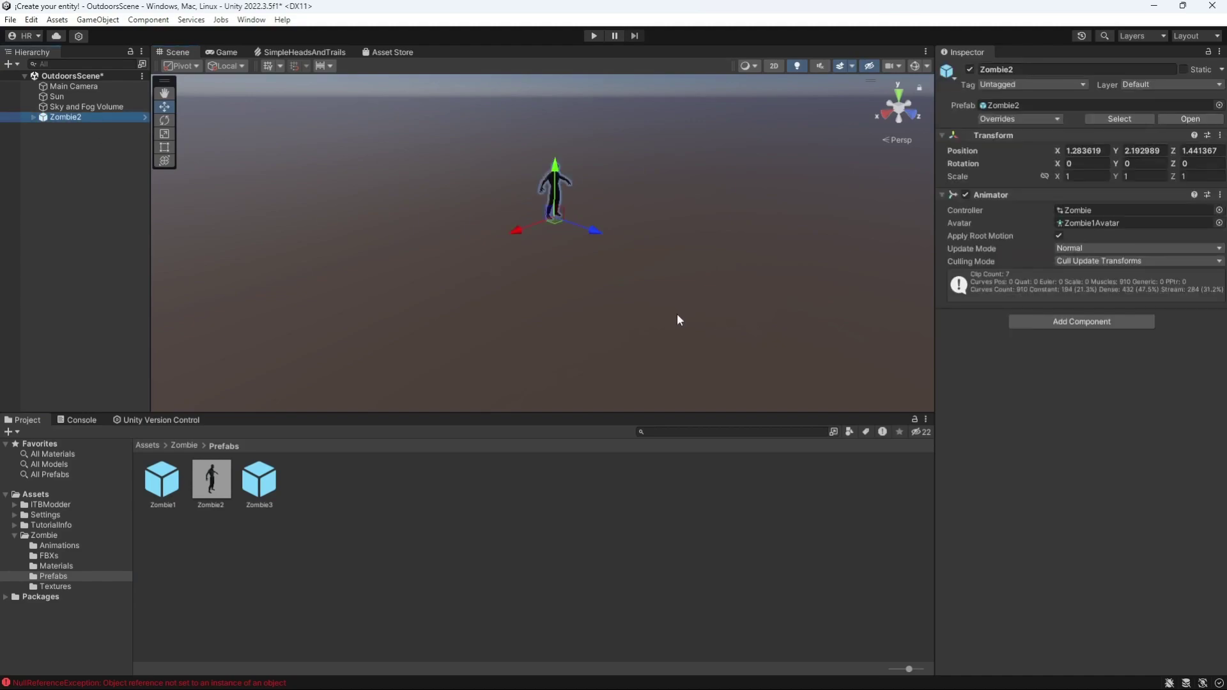
pyautogui.click(1035, 323)
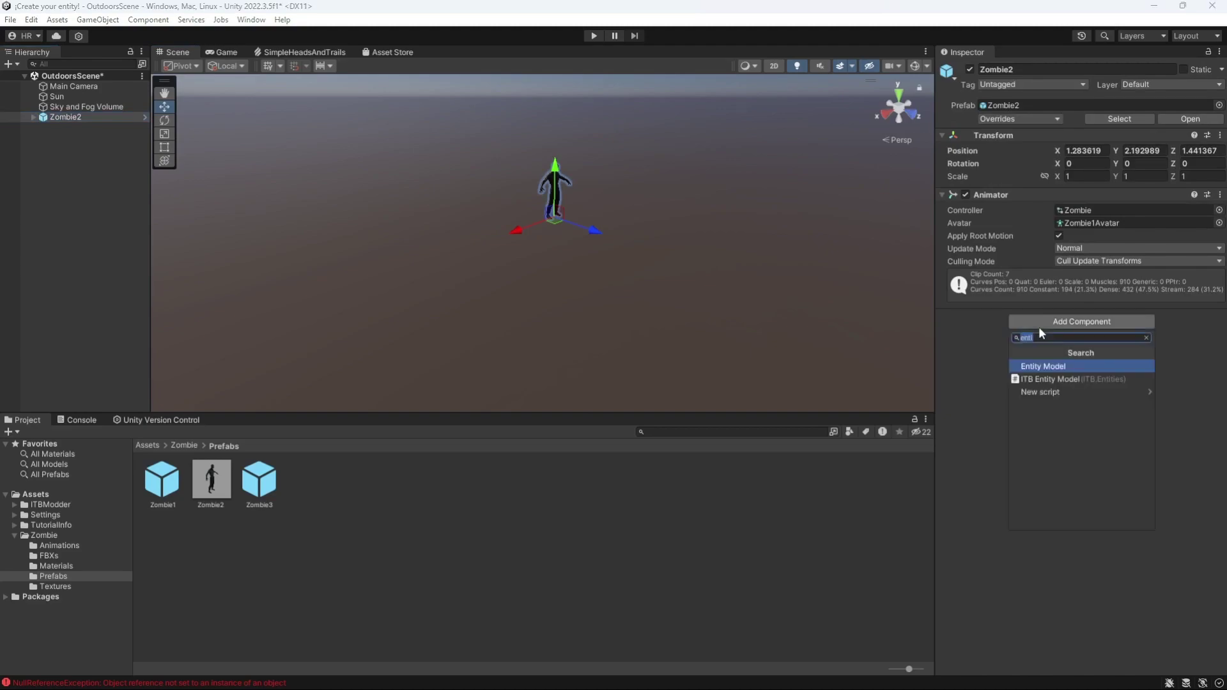
pyautogui.click(1080, 363)
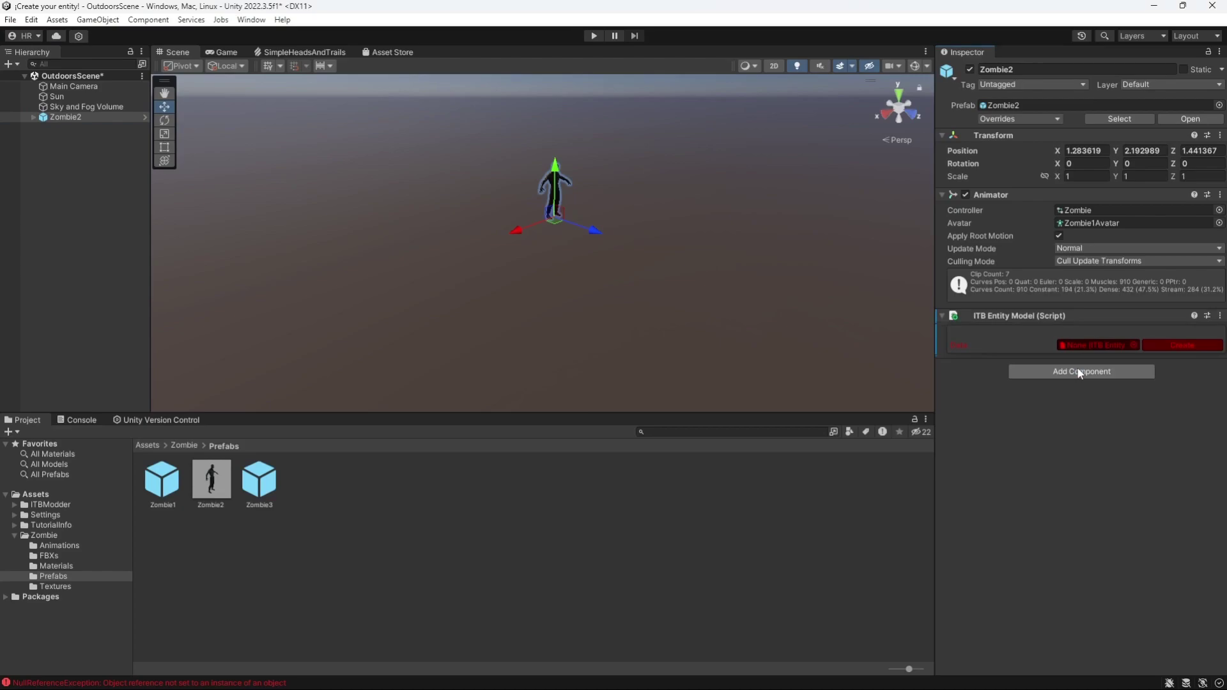
pyautogui.click(1172, 346)
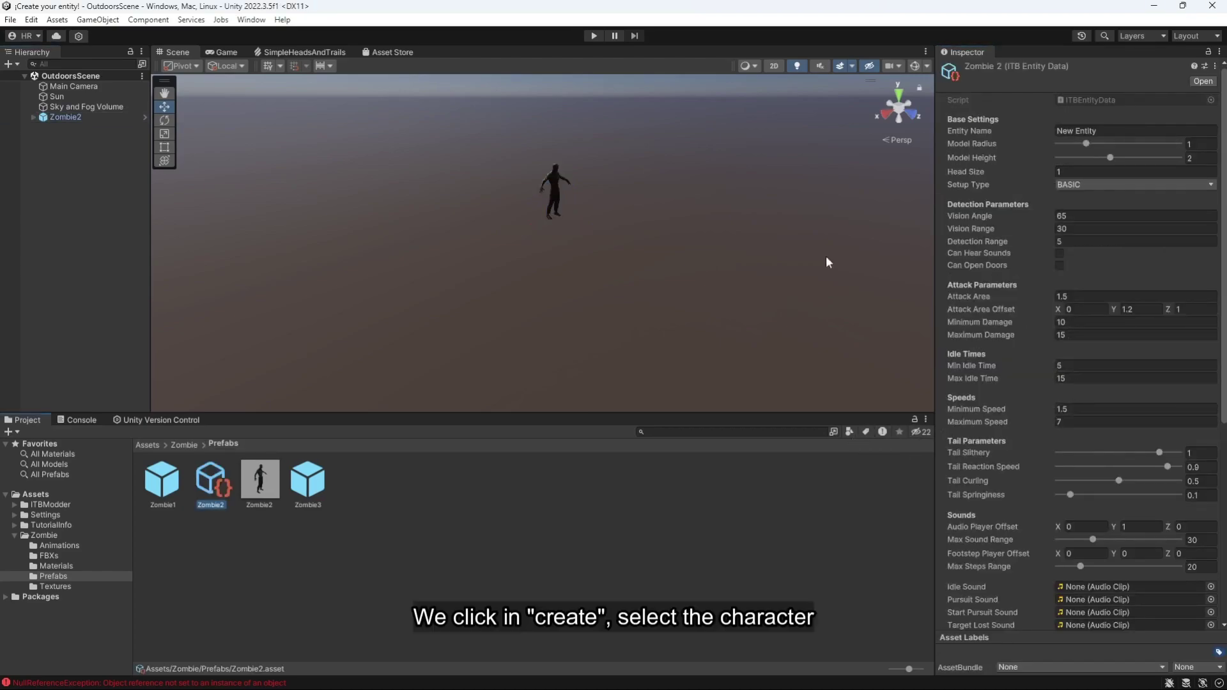
pyautogui.click(70, 118)
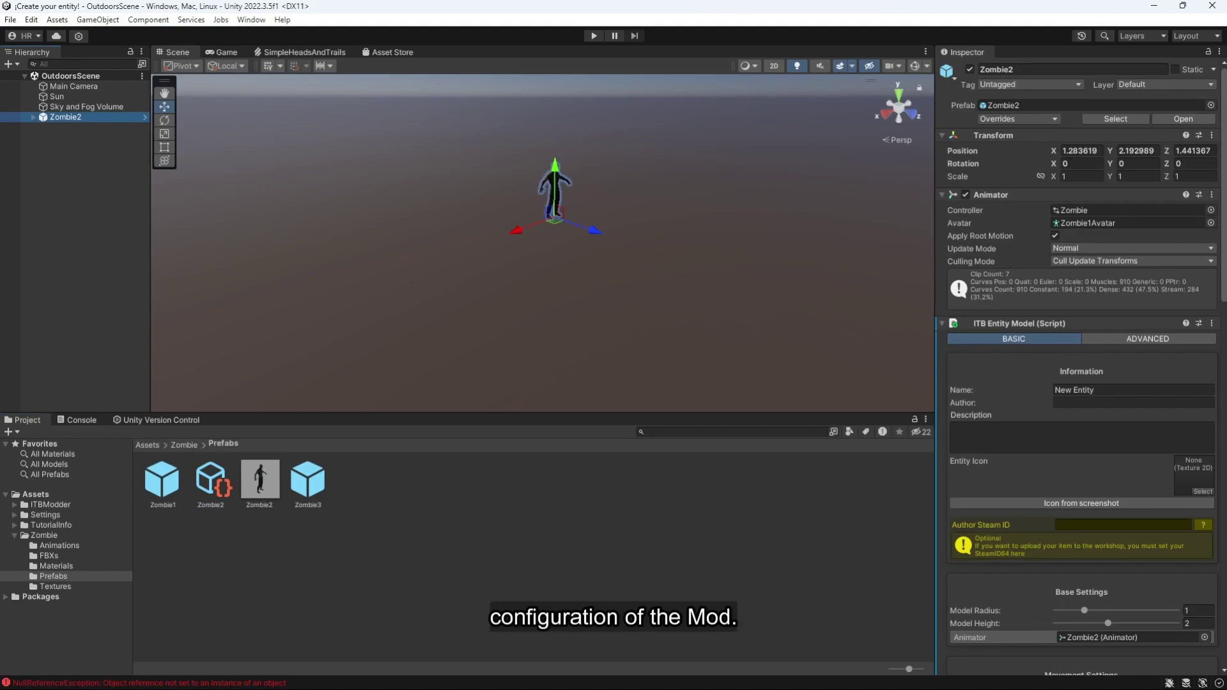
# Step: Reset the zombie's Transform so it sits at position 0,0,0
pyautogui.click(1052, 366)
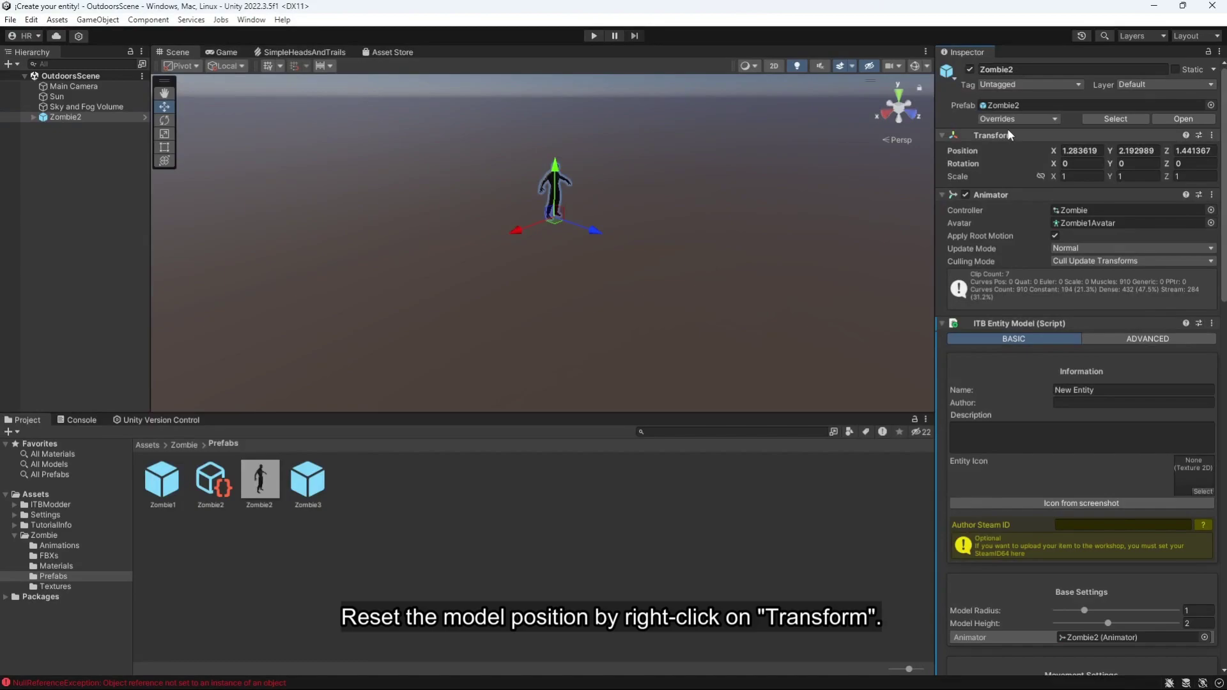
pyautogui.rightClick(1022, 136)
pyautogui.click(1041, 145)
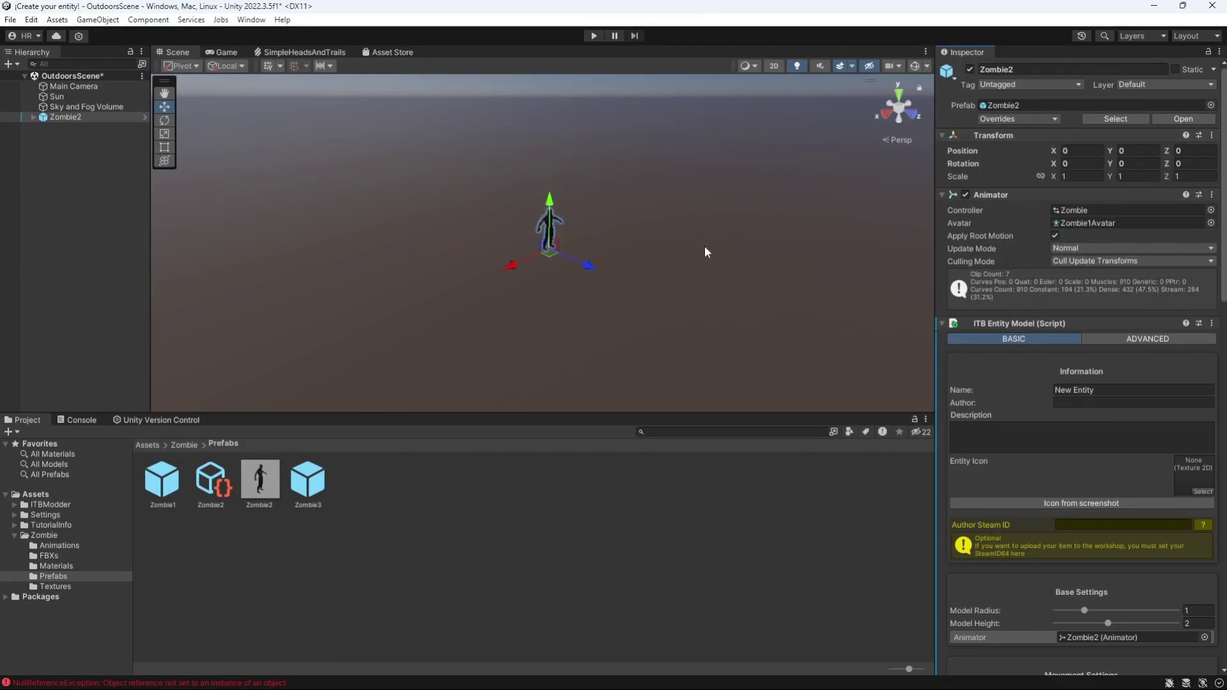
# Step: Show the entity gizmos and review the ADVANCED settings before returning to BASIC
pyautogui.click(917, 64)
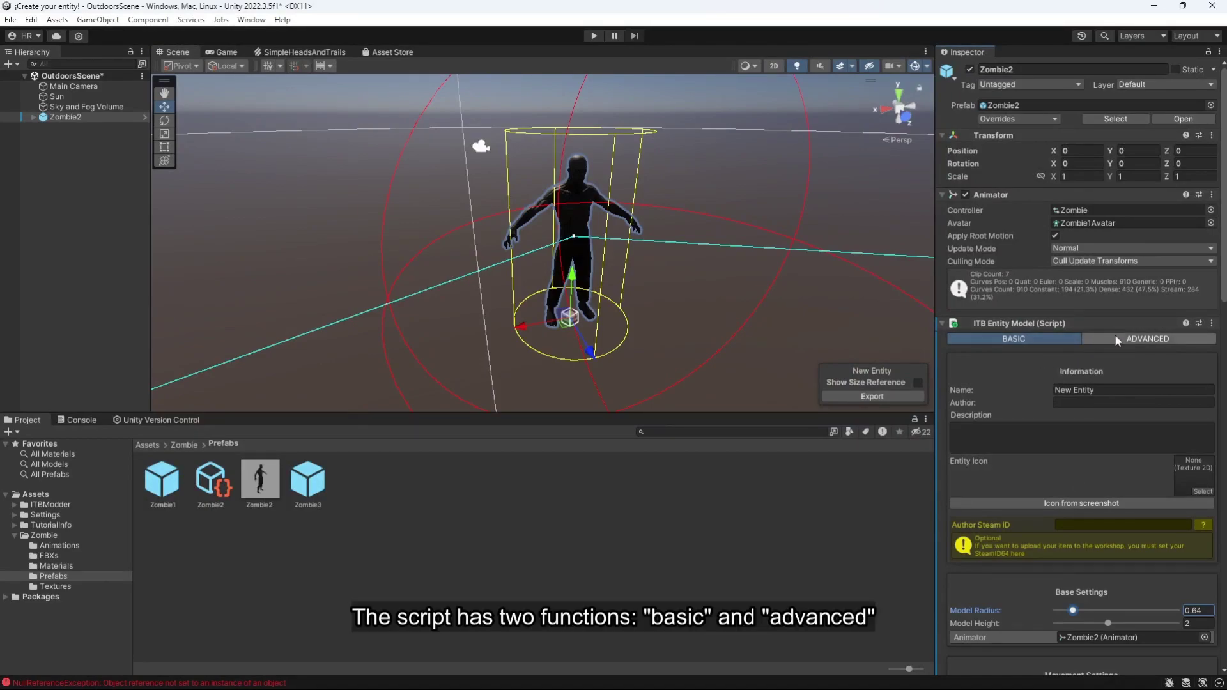
pyautogui.click(1134, 339)
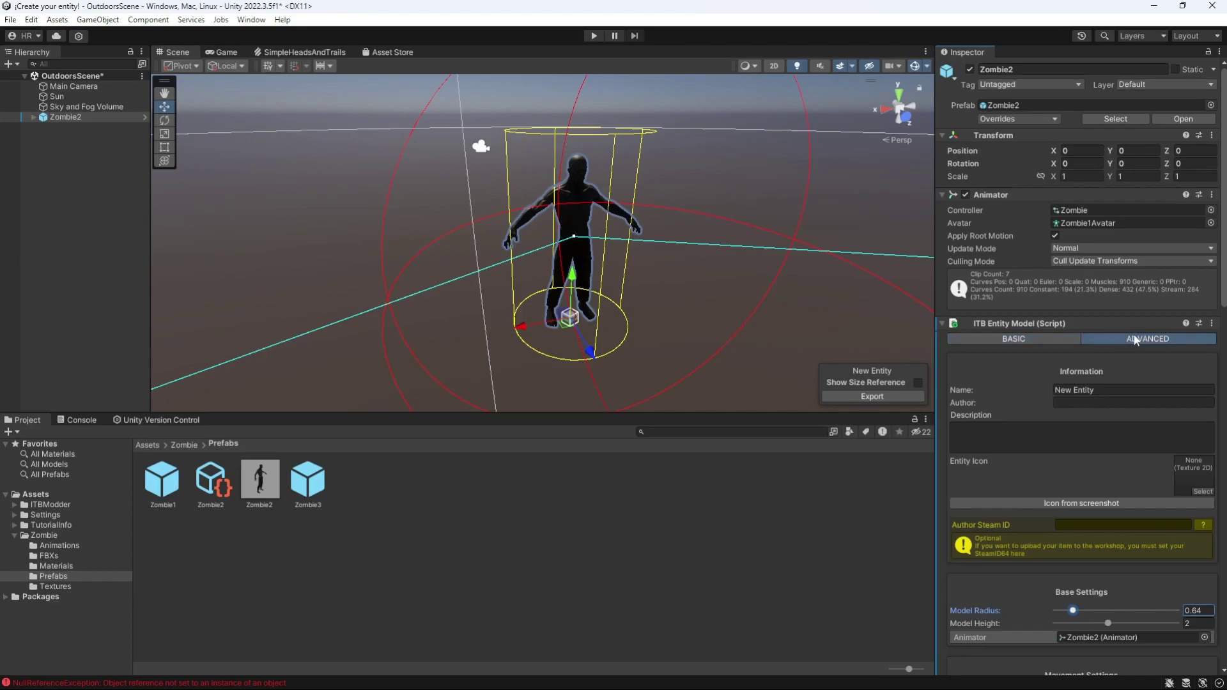
pyautogui.click(1040, 340)
# Step: Fit the entity cylinder with Model Radius 0.31 and Model Height 1.81
pyautogui.scroll(-5, 1041, 364)
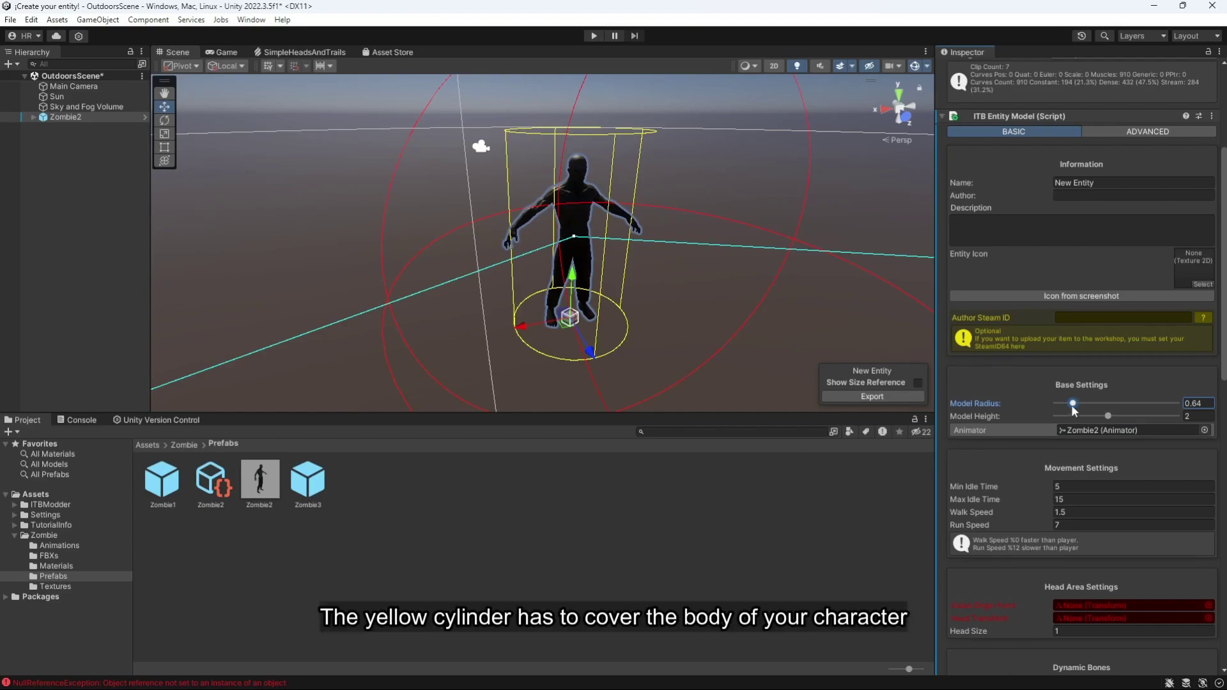
pyautogui.moveTo(1073, 404); pyautogui.dragTo(1062, 403)
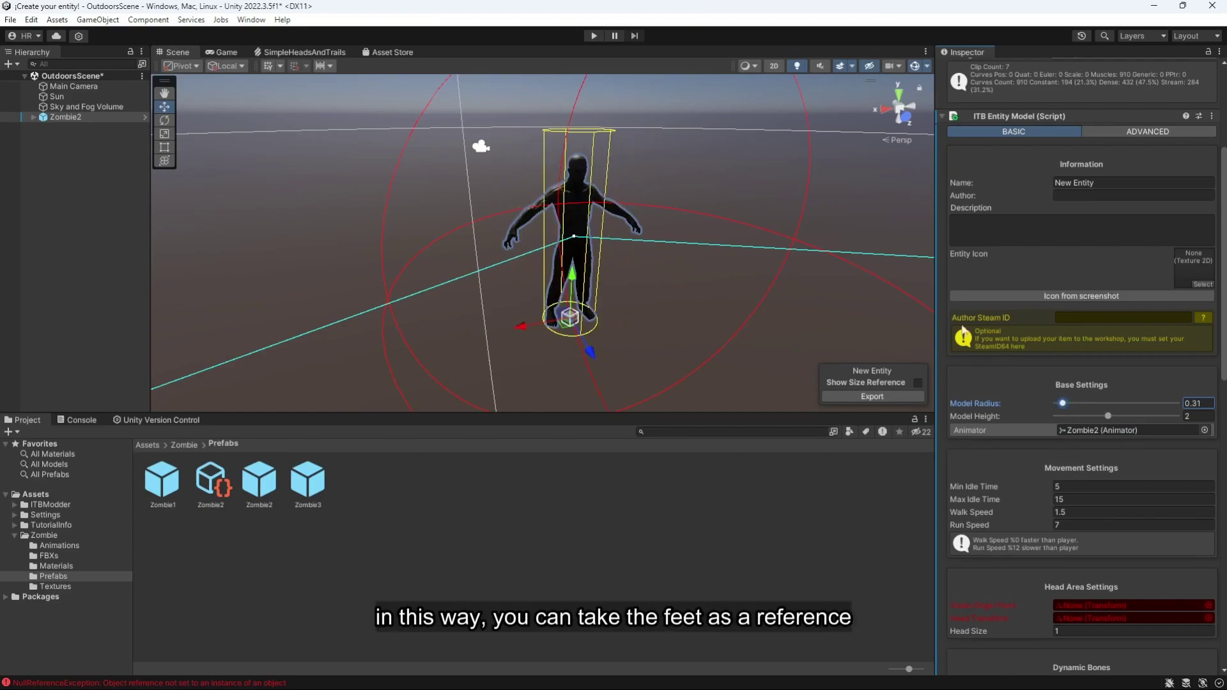
pyautogui.keyDown('alt'); pyautogui.moveTo(735, 358); pyautogui.dragTo(767, 266); pyautogui.keyUp('alt')
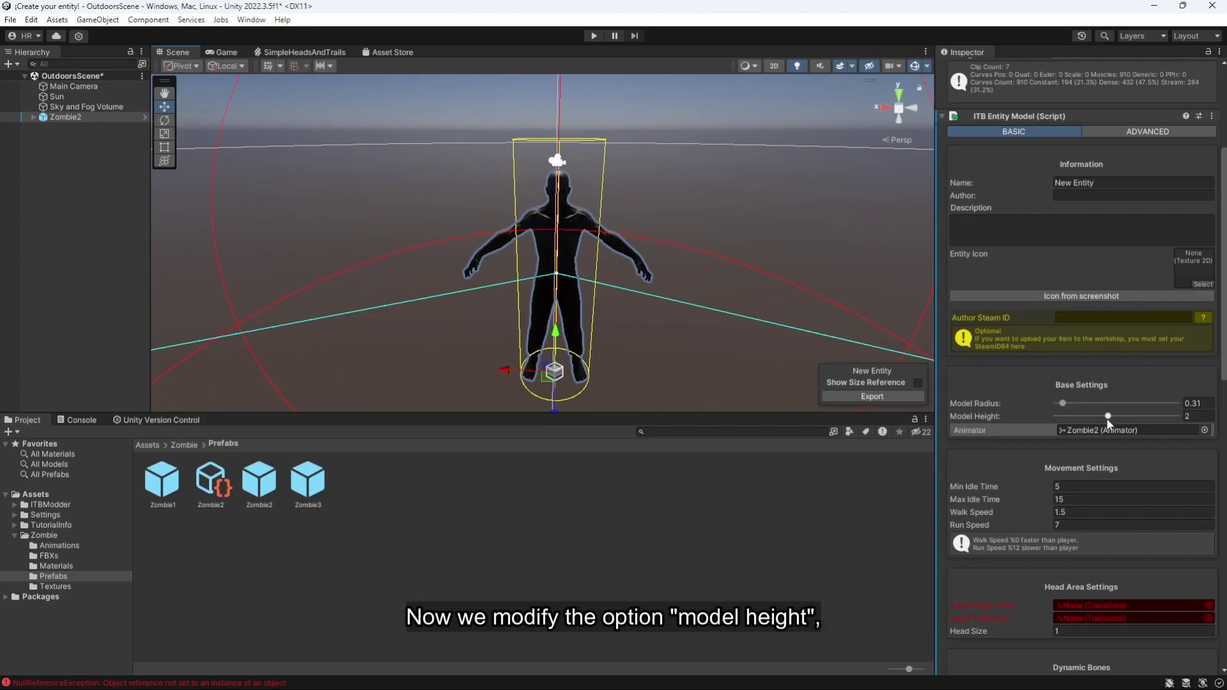
pyautogui.moveTo(1107, 416); pyautogui.dragTo(1101, 416)
# Step: Frame the zombie and show the 1.8 m human size reference
pyautogui.scroll(3, 764, 273)
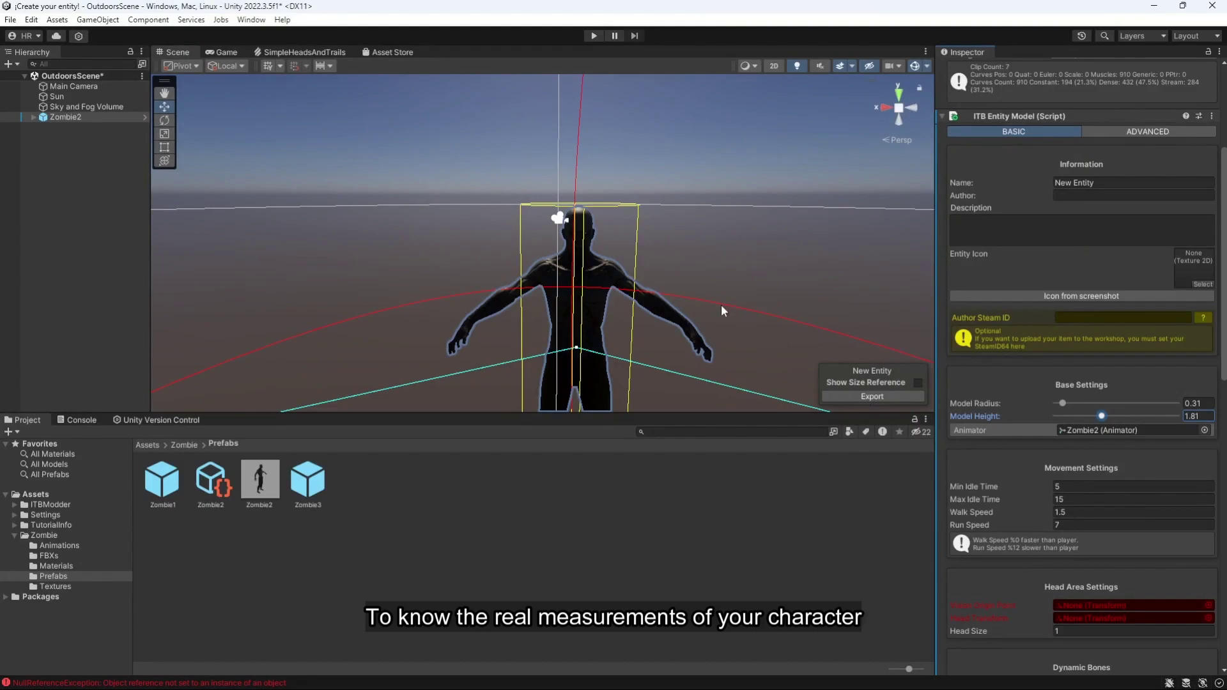
pyautogui.scroll(5, 691, 287)
pyautogui.press('f')
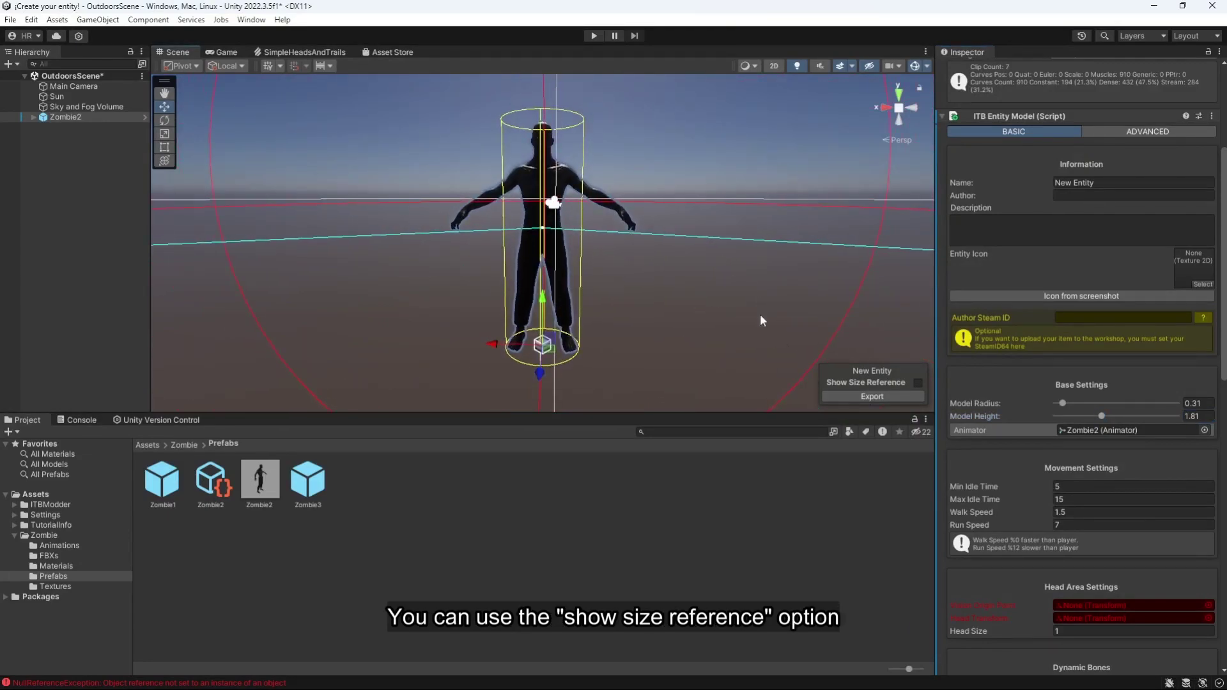
pyautogui.click(917, 382)
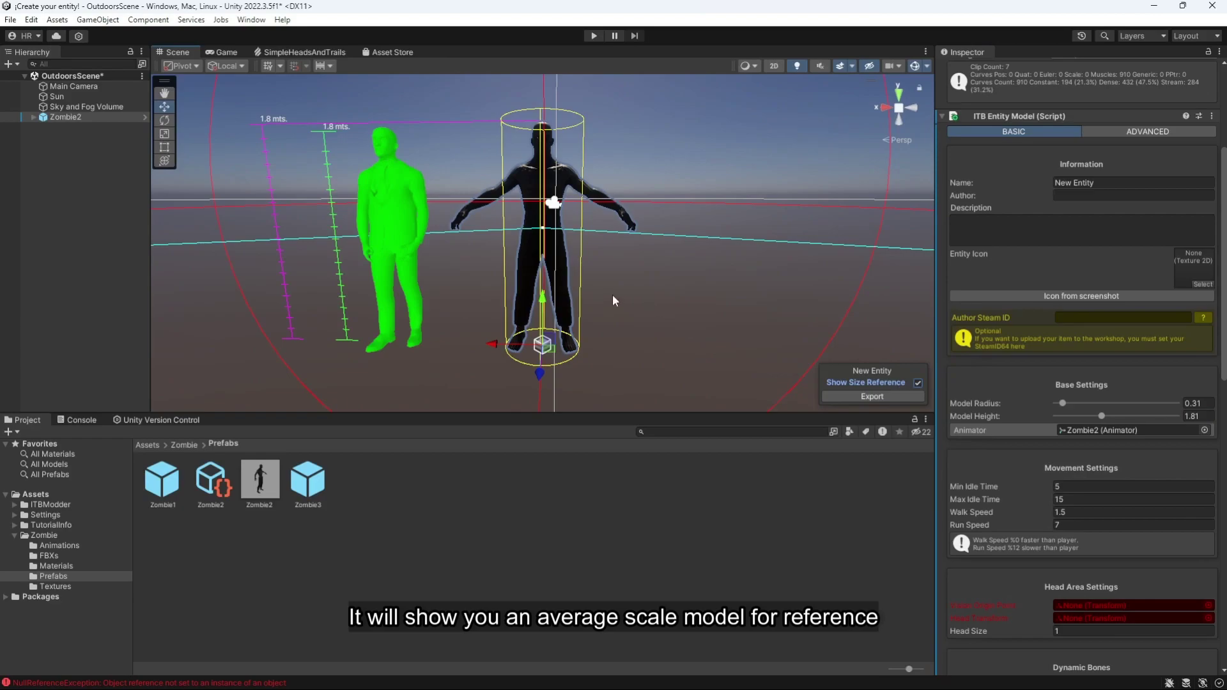
# Step: Set the idle times to Min Idle 5 and Max Idle 10
pyautogui.scroll(4, 1027, 396)
pyautogui.click(1028, 401)
pyautogui.scroll(-6, 1027, 396)
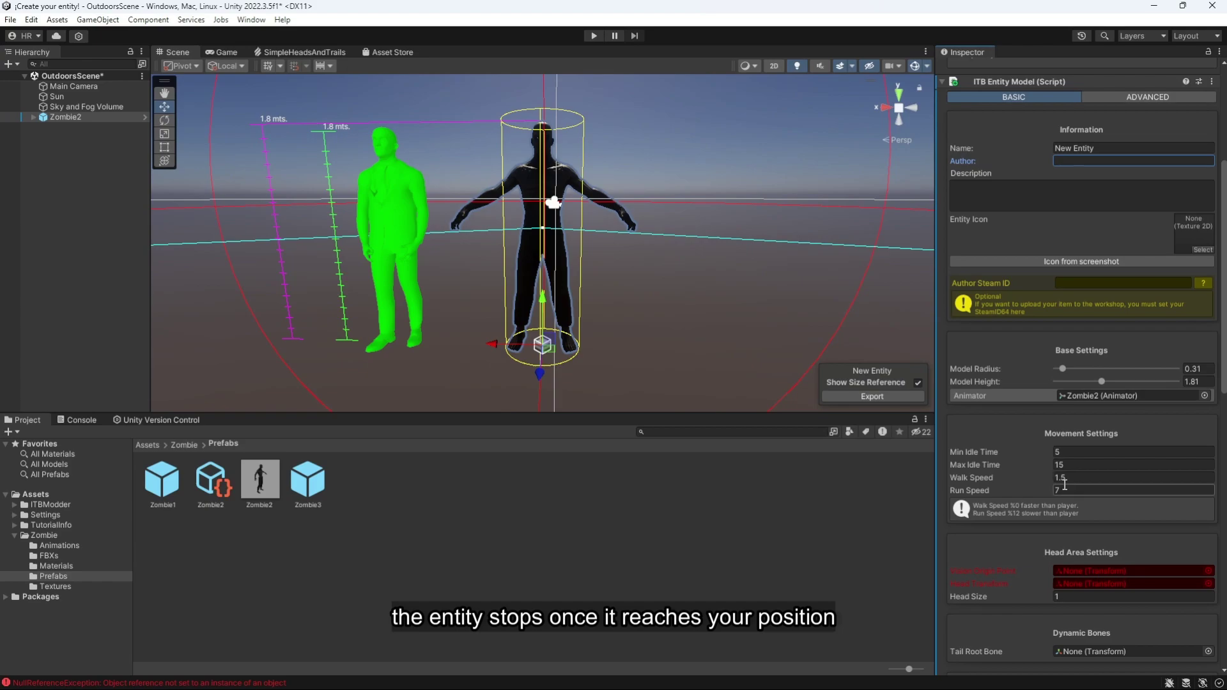
pyautogui.click(1082, 453)
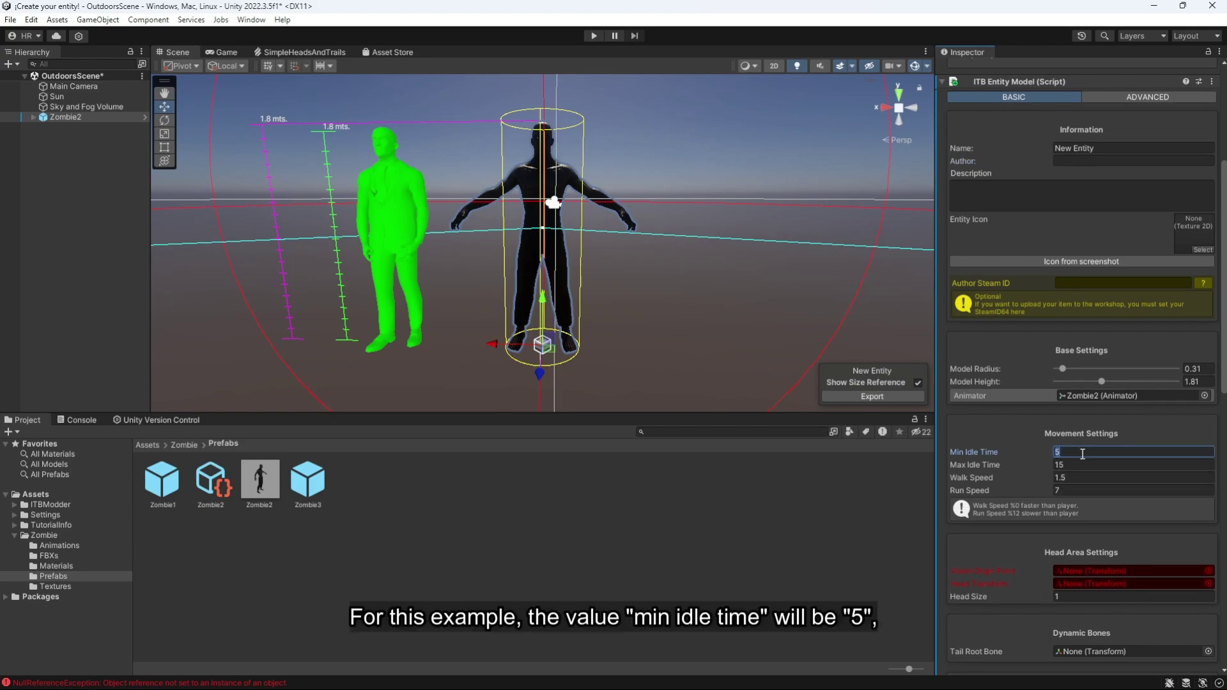
pyautogui.click(1085, 466)
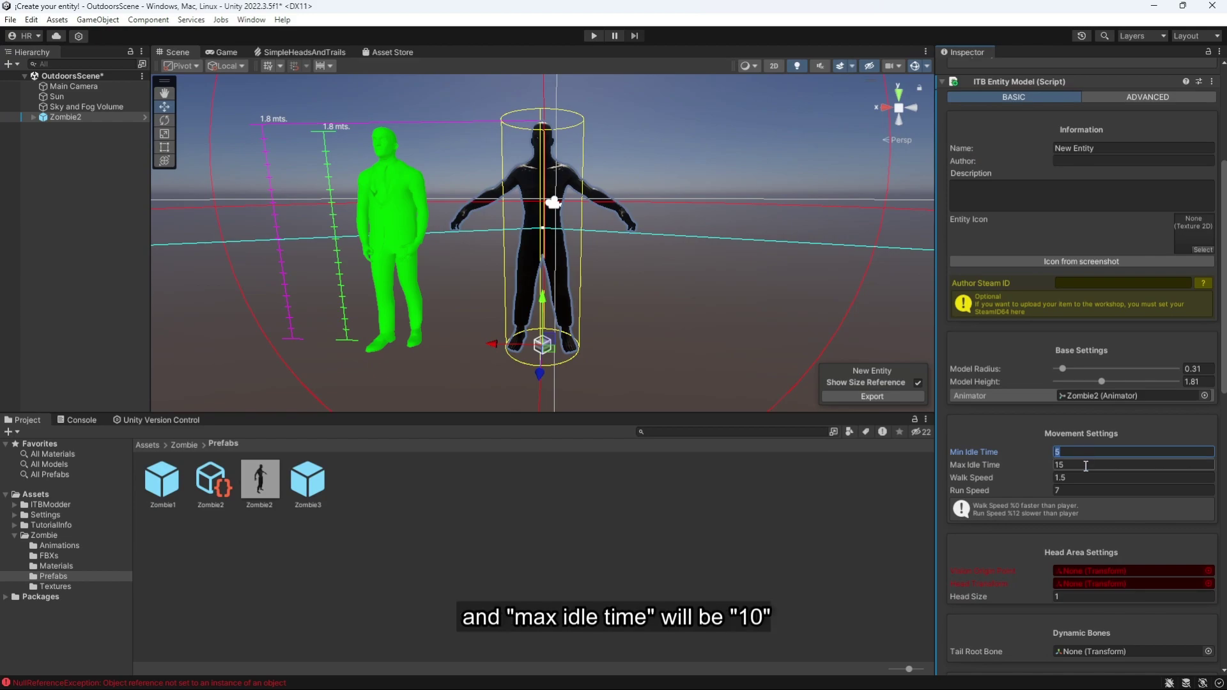
pyautogui.write('10')
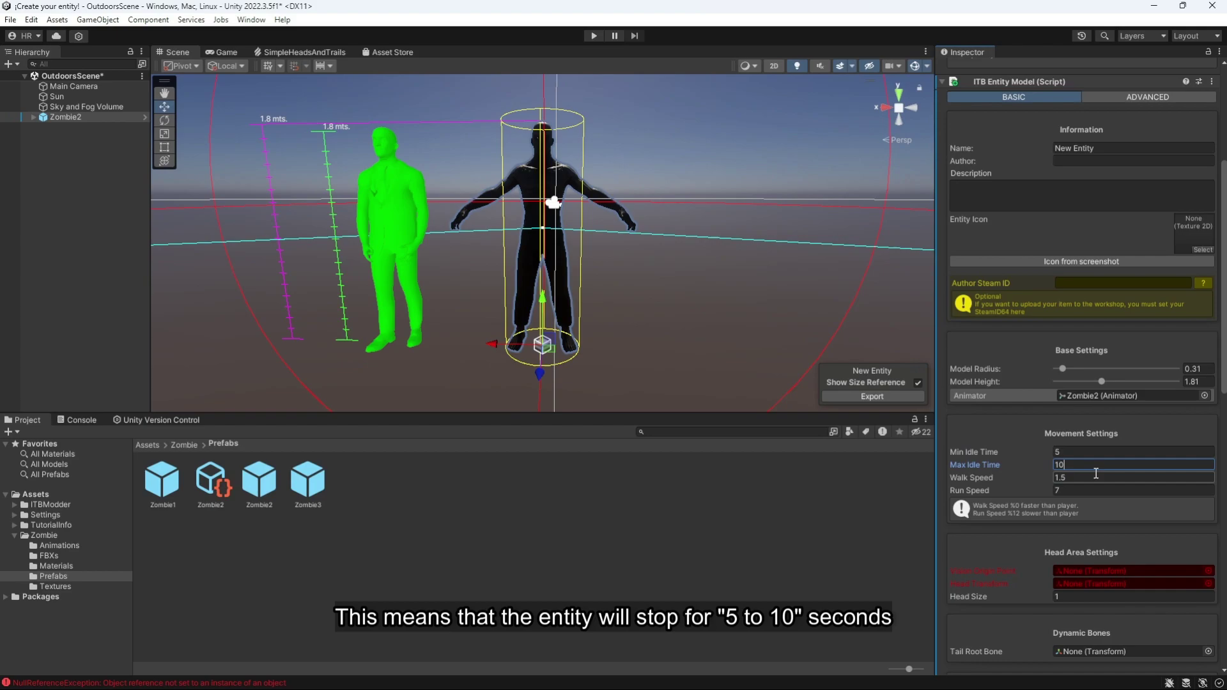
pyautogui.click(1096, 476)
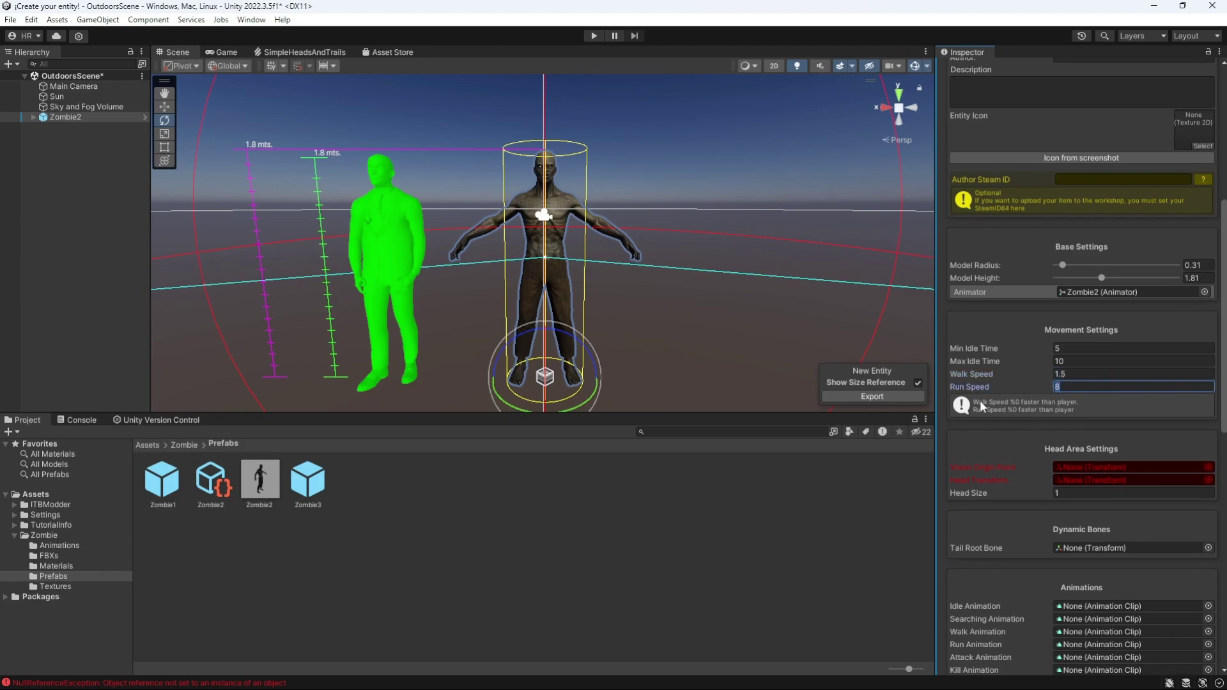
# Step: Set Walk Speed to 1.6 and Run Speed to 9
pyautogui.press('Tab')
pyautogui.click(1090, 376)
pyautogui.press('BackSpace')
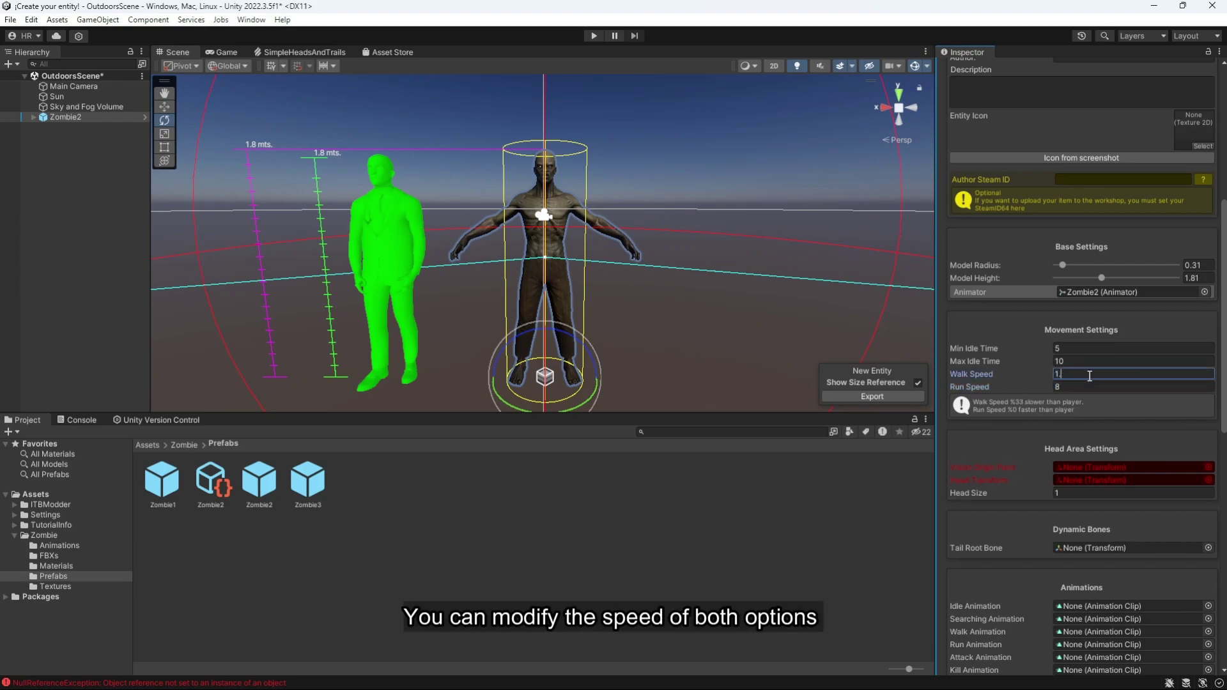
pyautogui.write('6')
pyautogui.click(1088, 388)
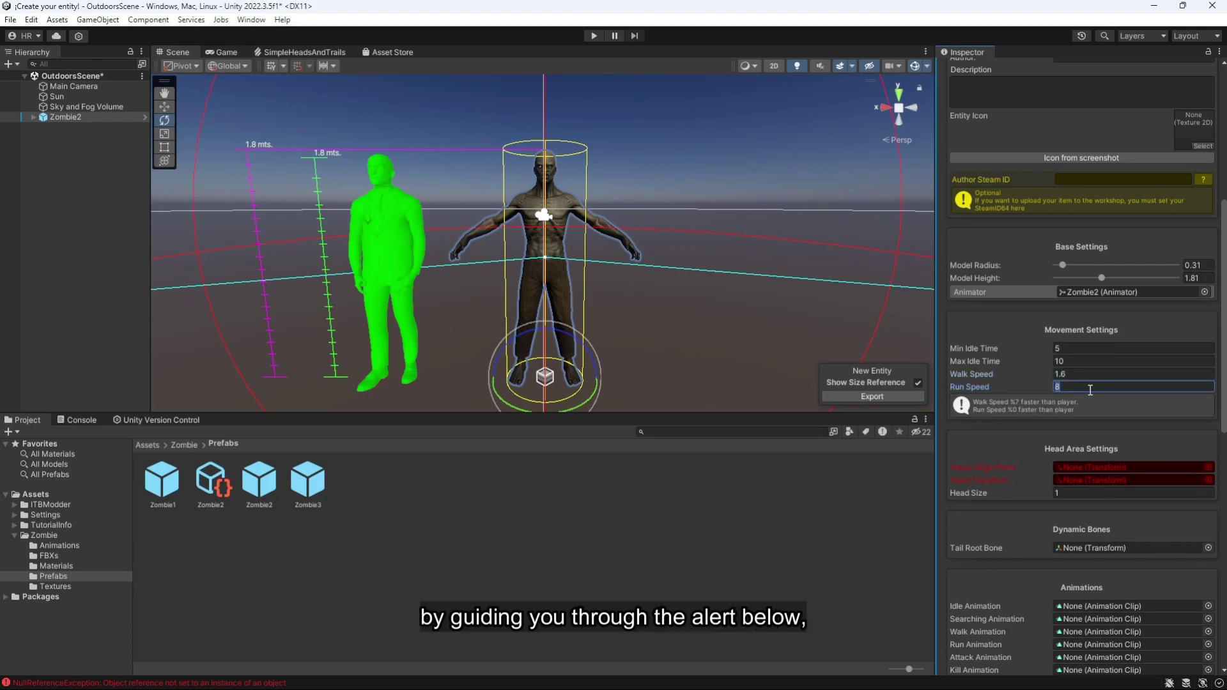
pyautogui.write('9')
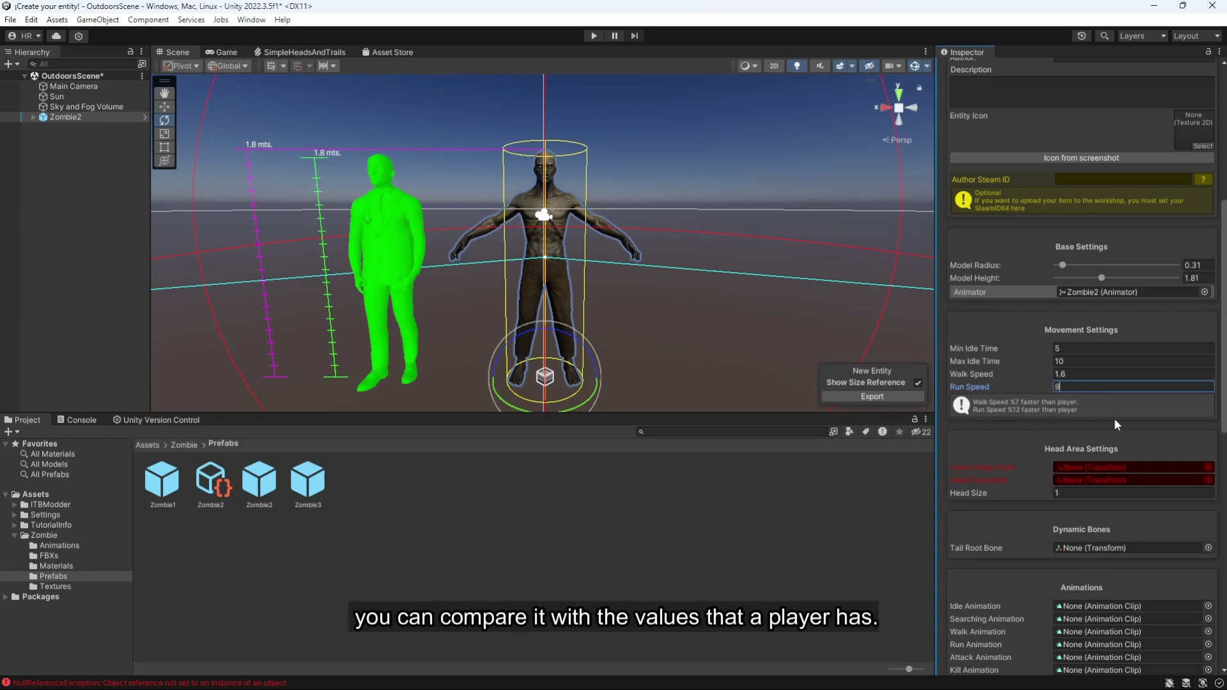
pyautogui.scroll(-4, 1119, 419)
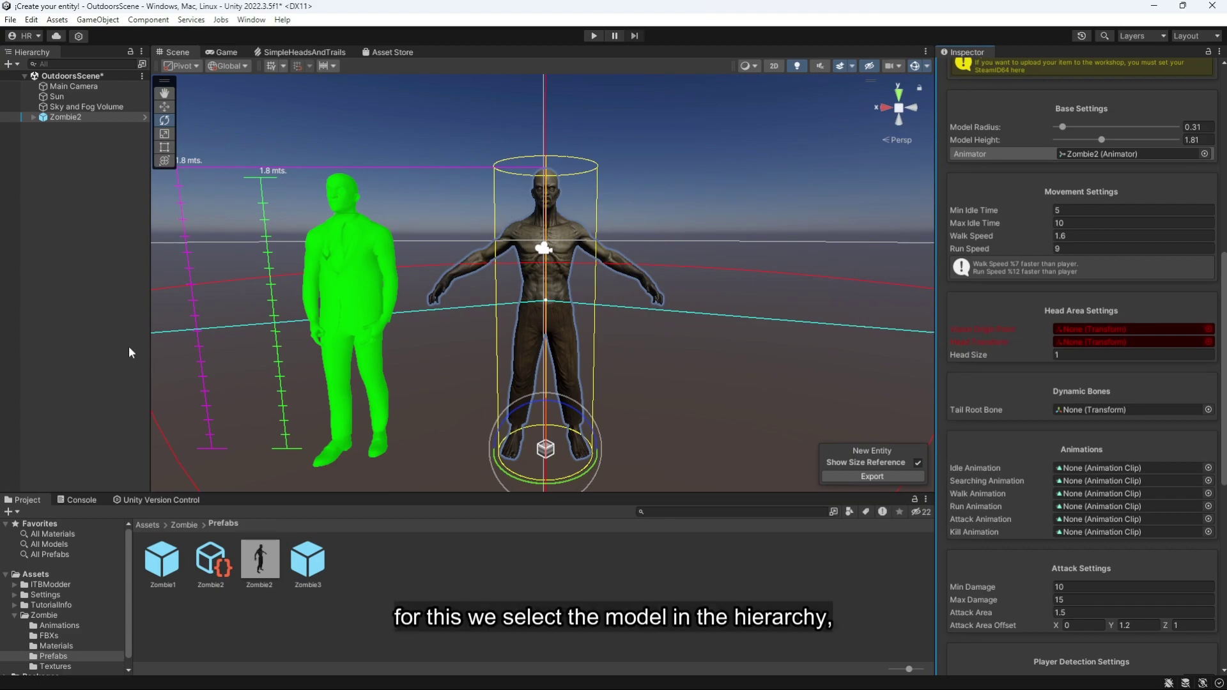
# Step: Add an empty child object named 'eyes' under Zombie2
pyautogui.click(66, 120)
pyautogui.rightClick(67, 119)
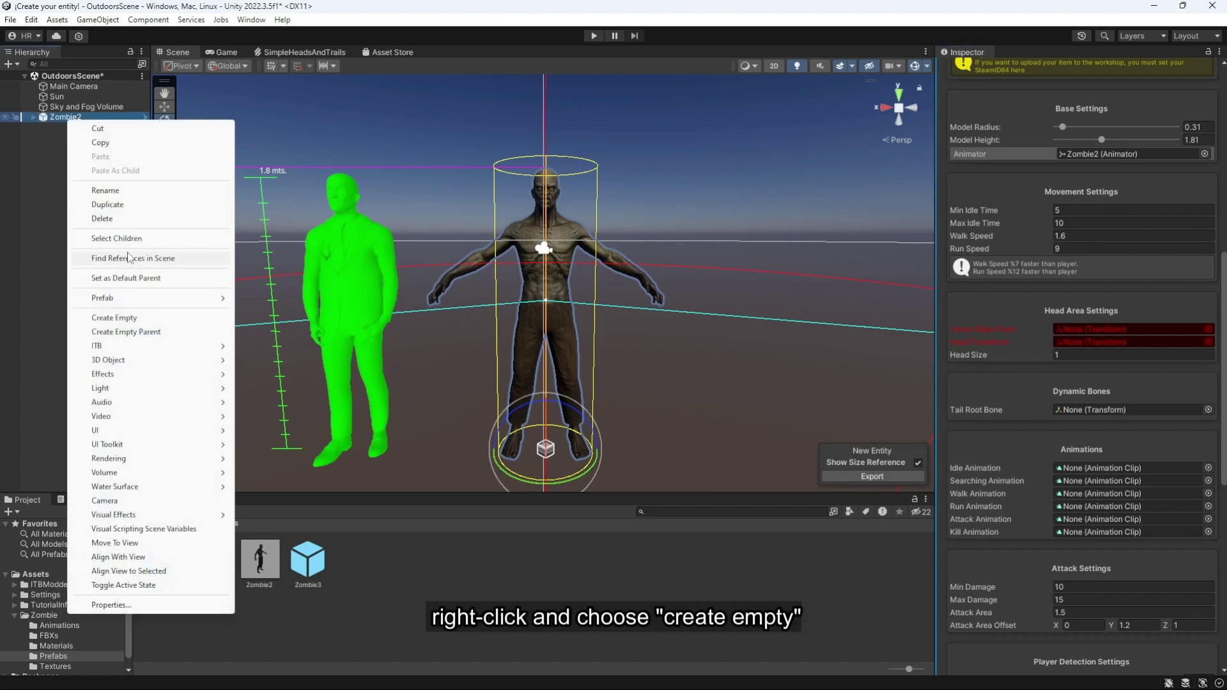
pyautogui.click(130, 318)
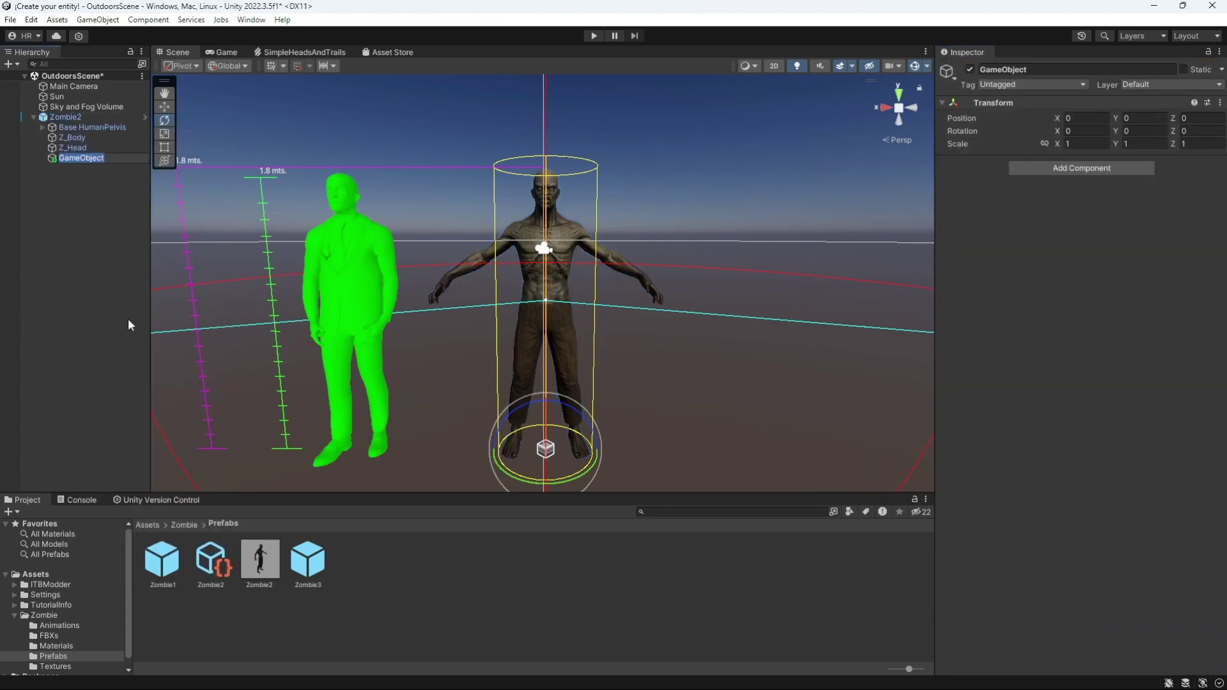
pyautogui.write('eyes')
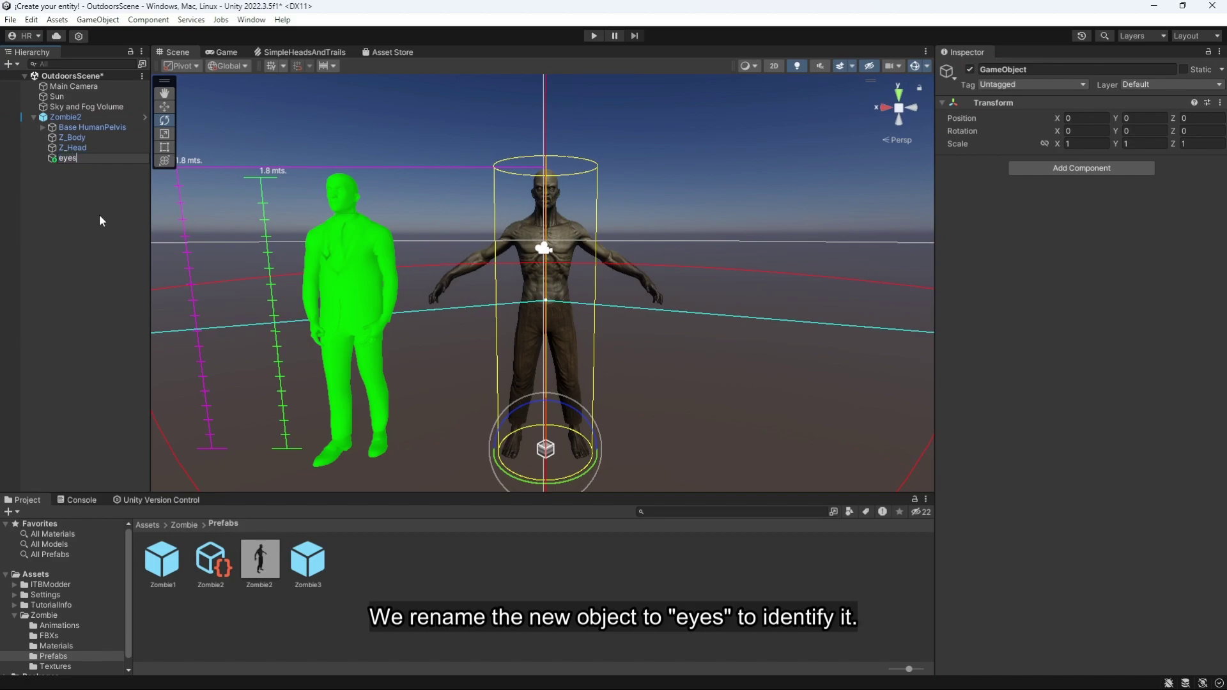
pyautogui.press('Return')
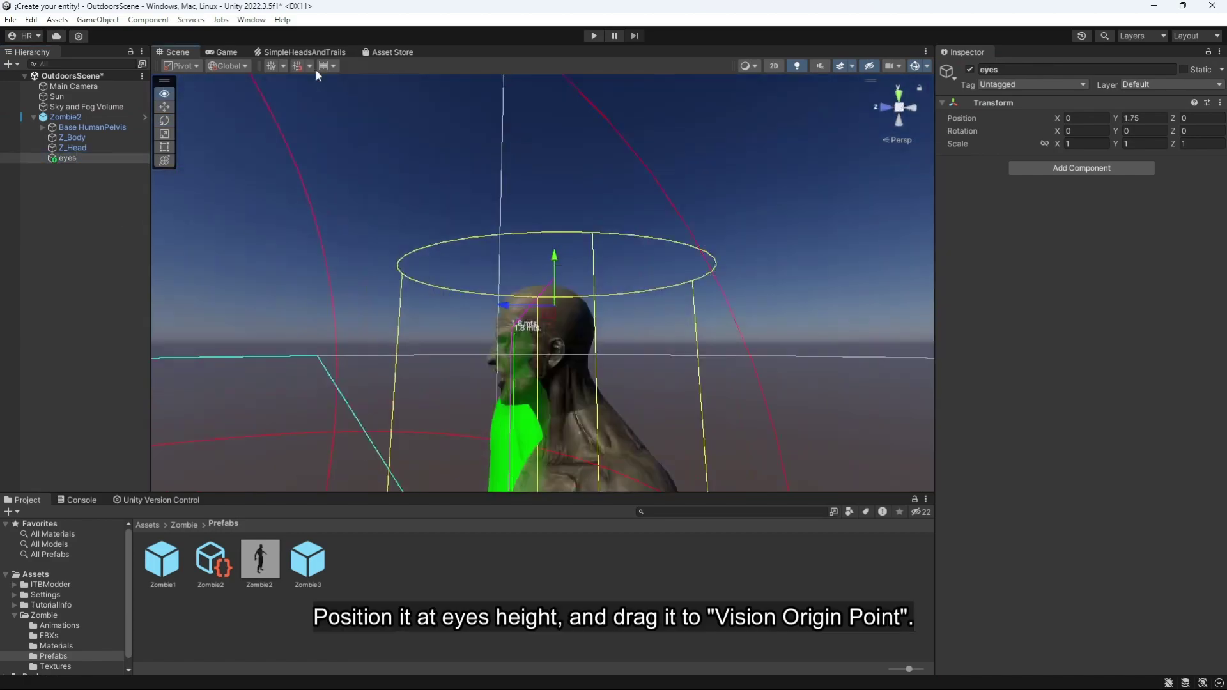
# Step: Assign the eyes object as Zombie2's Vision Origin Point
pyautogui.keyDown('alt'); pyautogui.moveTo(316, 69); pyautogui.dragTo(511, 224); pyautogui.keyUp('alt')
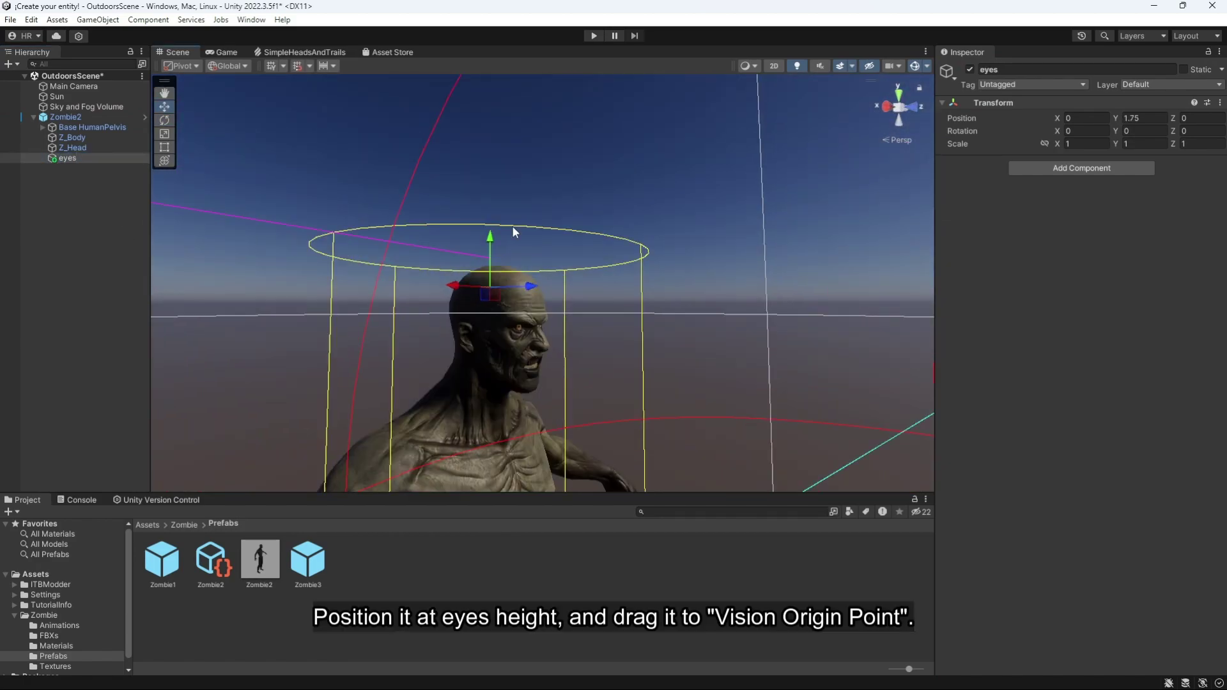
pyautogui.scroll(-5, 512, 224)
pyautogui.click(66, 117)
pyautogui.scroll(-5, 1080, 319)
pyautogui.moveTo(64, 157); pyautogui.dragTo(1106, 296)
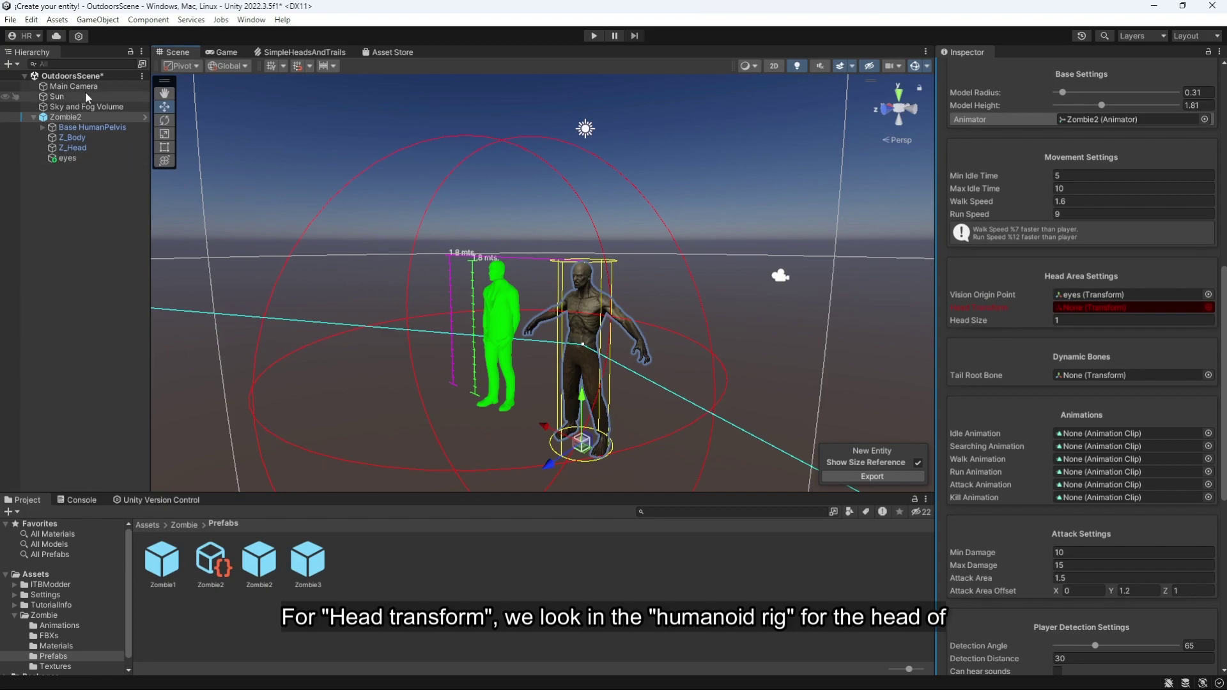
# Step: Expand Zombie2's bone hierarchy down to the Base HumanHead bone
pyautogui.click(42, 127)
pyautogui.click(51, 158)
pyautogui.click(60, 168)
pyautogui.click(69, 178)
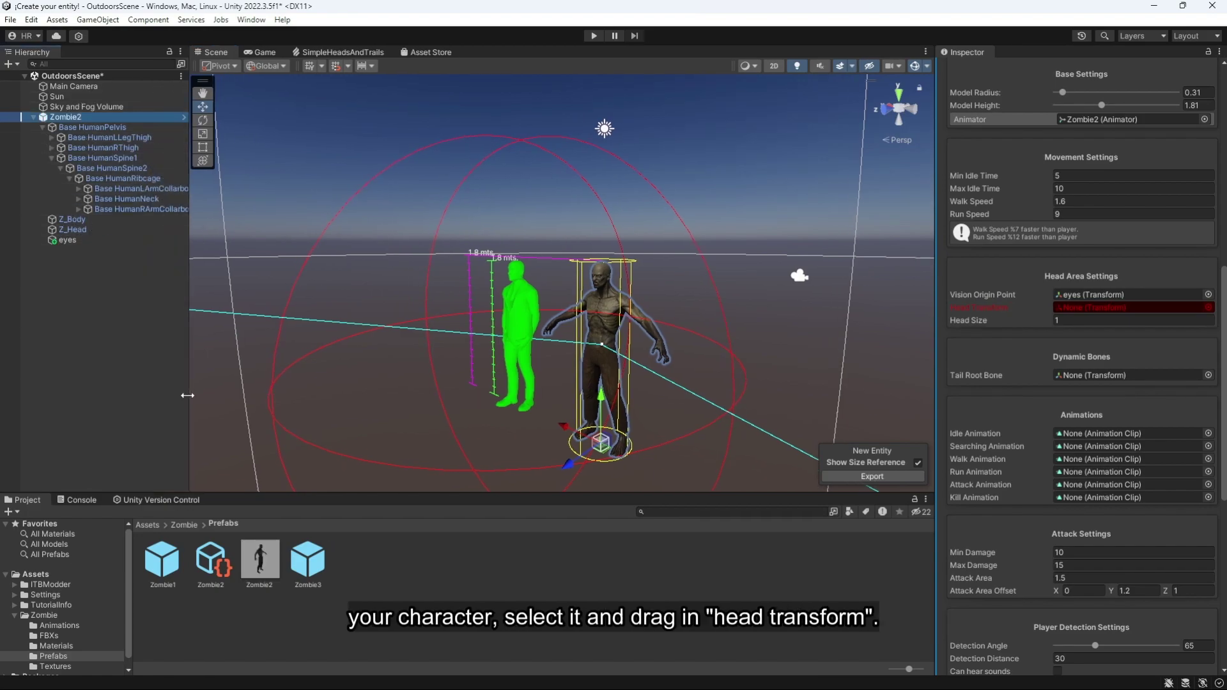
pyautogui.click(79, 198)
pyautogui.click(89, 209)
pyautogui.click(136, 209)
pyautogui.hotkey('ctrl', 'z')
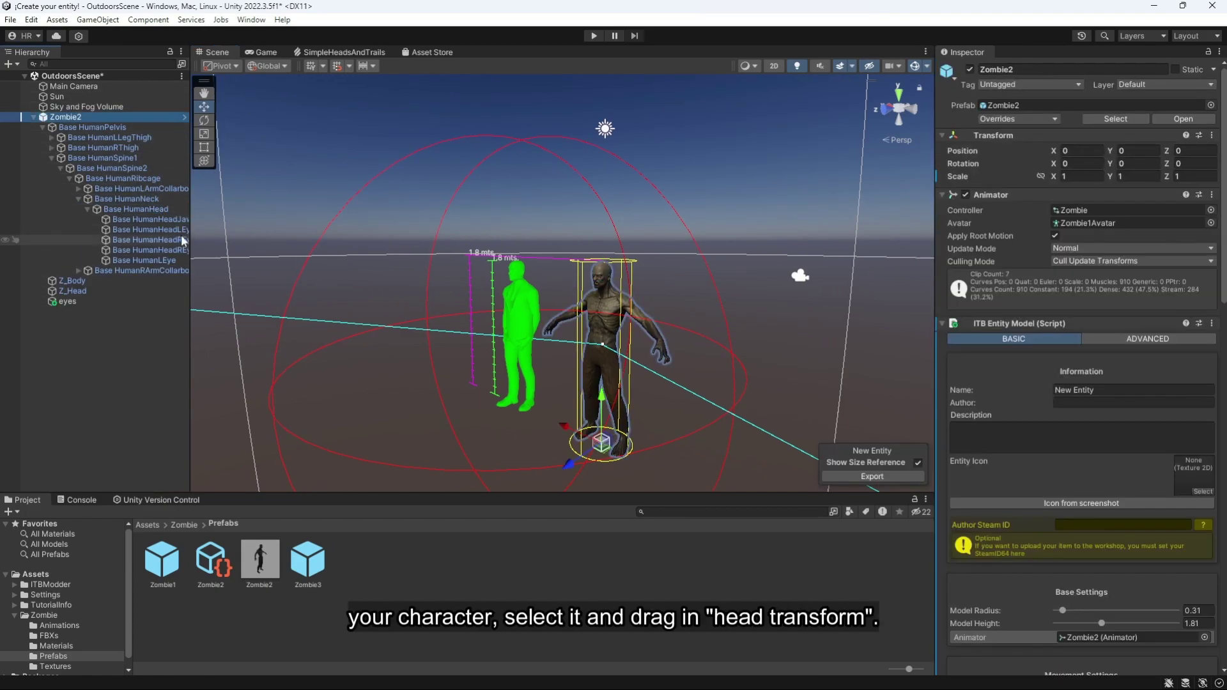
# Step: Assign Base HumanHead as the Head Transform and shrink the Head Size
pyautogui.scroll(-10, 1086, 287)
pyautogui.moveTo(136, 209); pyautogui.dragTo(1126, 343)
pyautogui.scroll(2, 1124, 329)
pyautogui.keyDown('alt'); pyautogui.moveTo(651, 285); pyautogui.dragTo(767, 290); pyautogui.keyUp('alt')
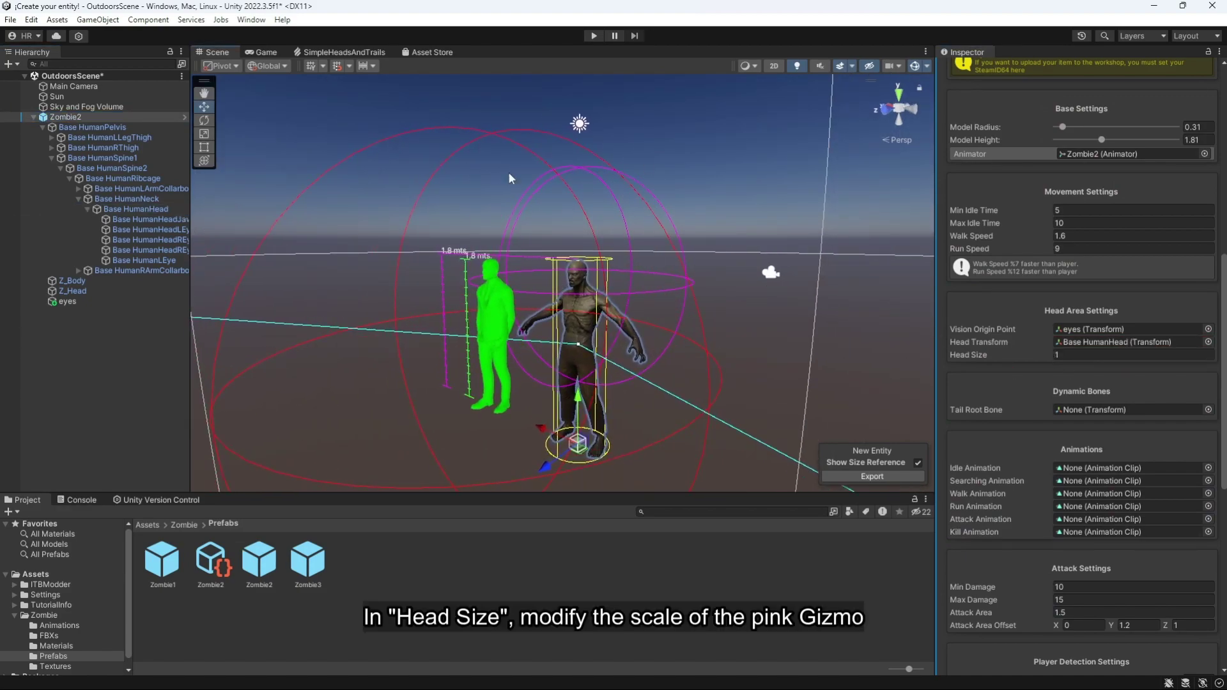
pyautogui.moveTo(1044, 351); pyautogui.dragTo(1033, 353)
pyautogui.keyDown('alt'); pyautogui.moveTo(595, 317); pyautogui.dragTo(739, 329); pyautogui.keyUp('alt')
pyautogui.click(1086, 355)
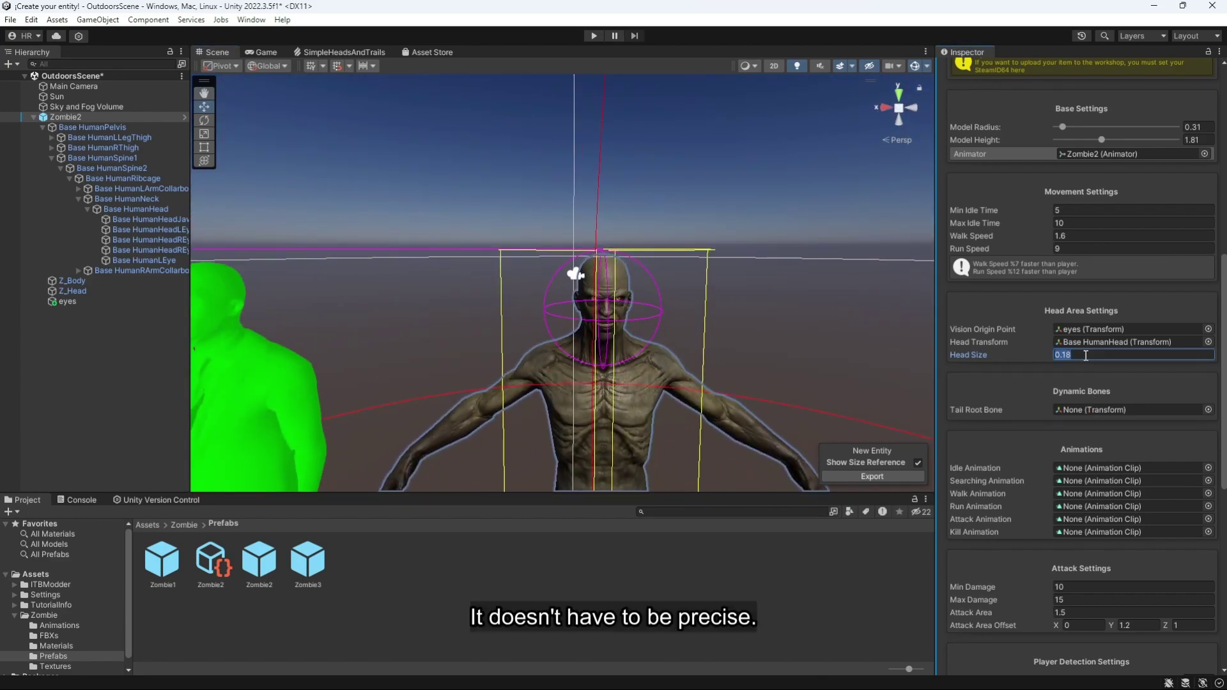
# Step: Set Head Size to 0.2, then show where a bone goes in Tail Root Bone
pyautogui.write('0.2')
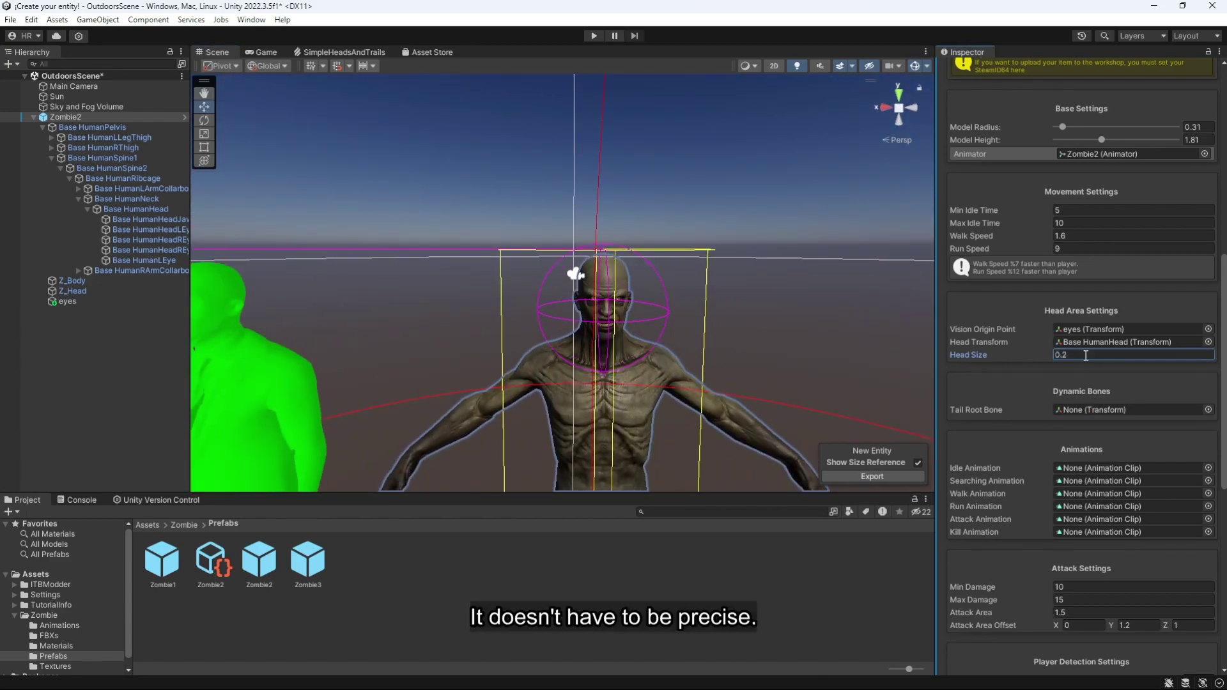
pyautogui.click(1021, 368)
pyautogui.scroll(-2, 1021, 366)
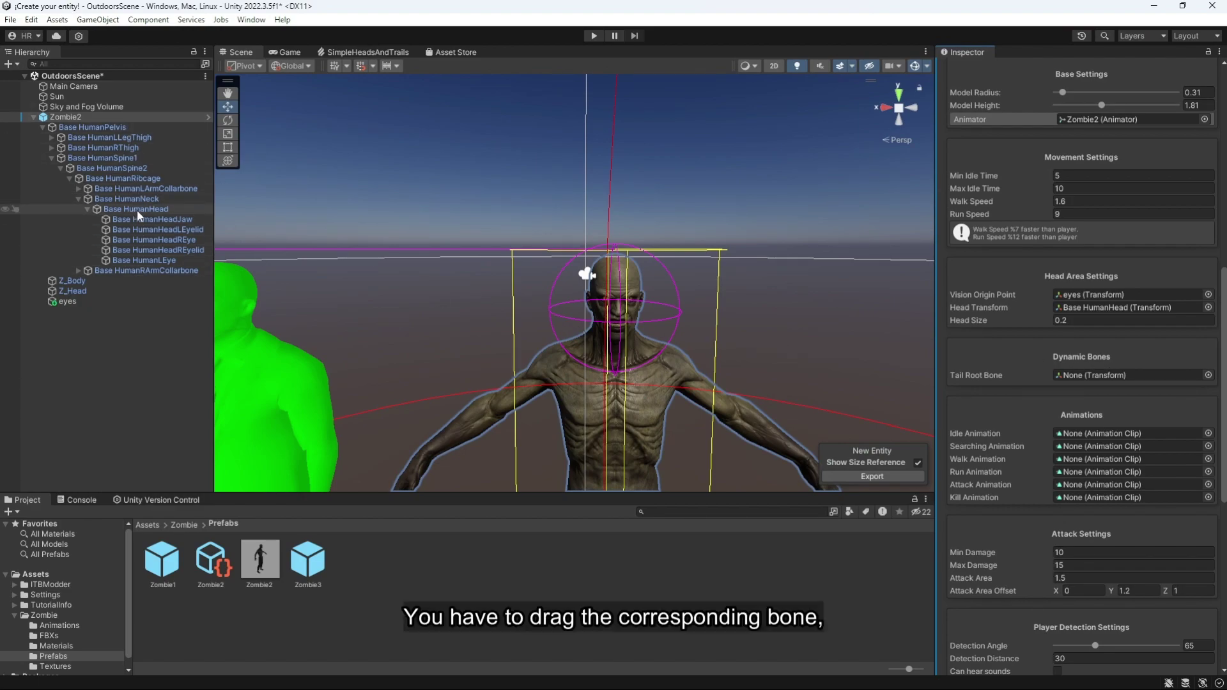
pyautogui.moveTo(137, 209); pyautogui.dragTo(431, 243)
pyautogui.moveTo(1128, 392)
pyautogui.mouseDown()
pyautogui.moveTo(177, 241)
pyautogui.moveTo(425, 307)
pyautogui.moveTo(1124, 376)
pyautogui.mouseUp()
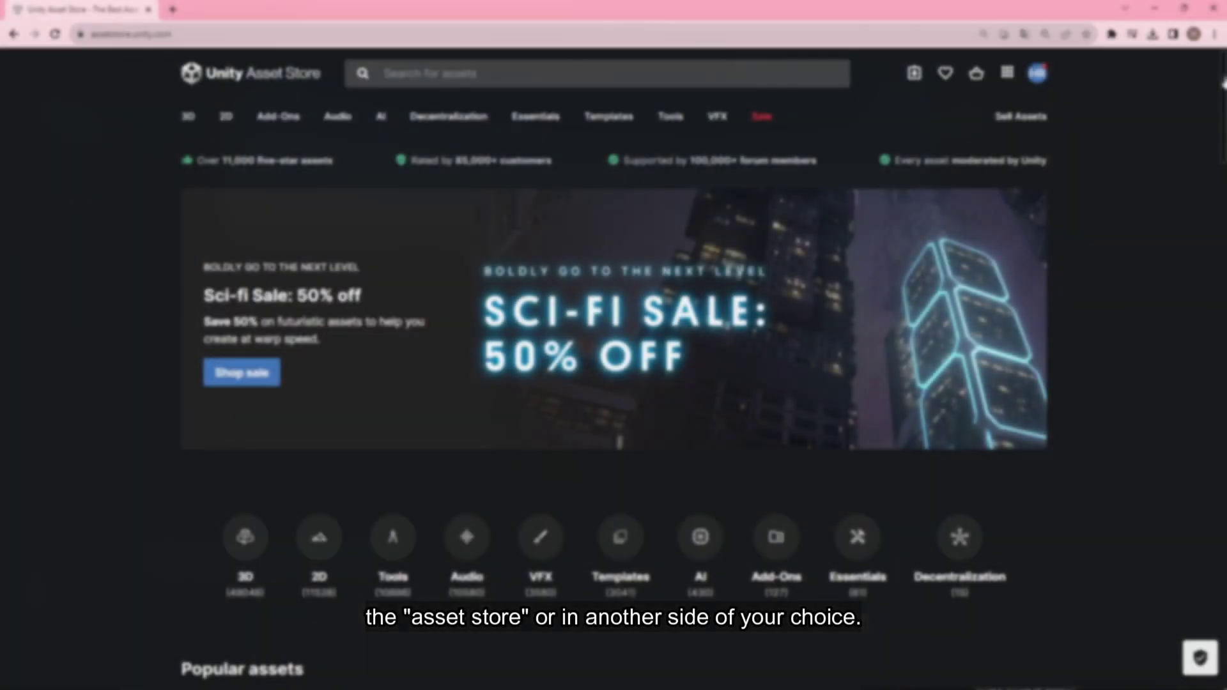
# Step: Add Zombie Animation Pack Free to My Assets, accept the terms, and open it in Unity
pyautogui.moveTo(1221, 99); pyautogui.dragTo(1208, 200)
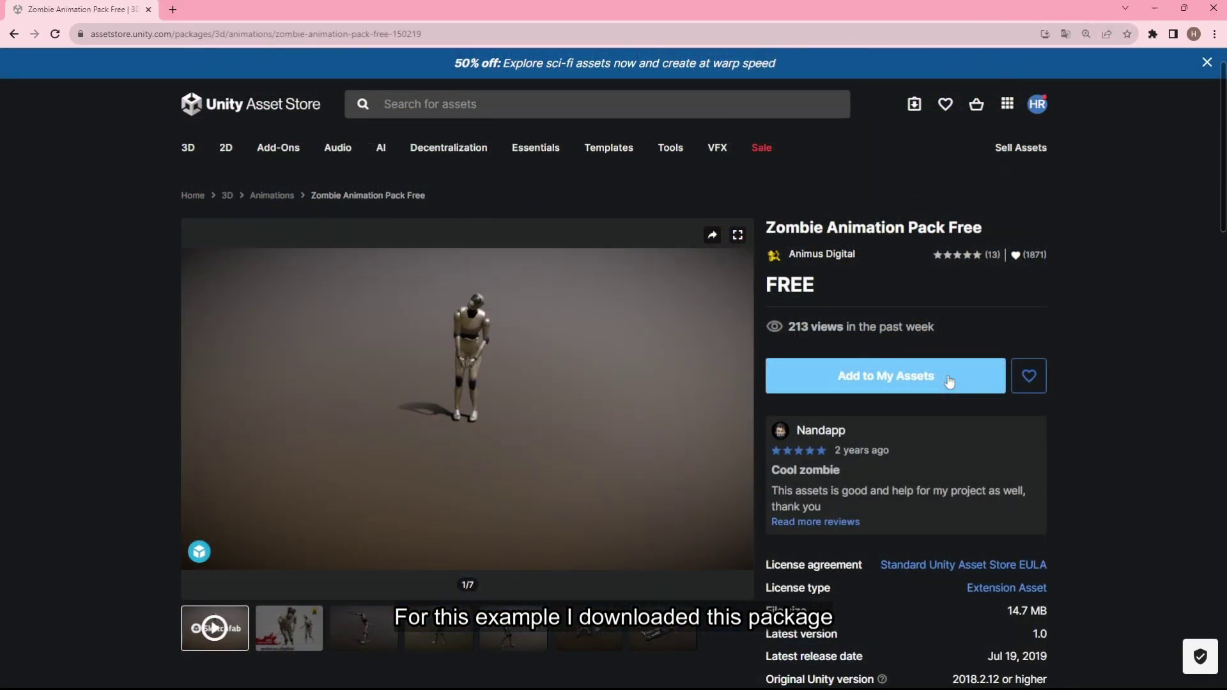
pyautogui.click(948, 381)
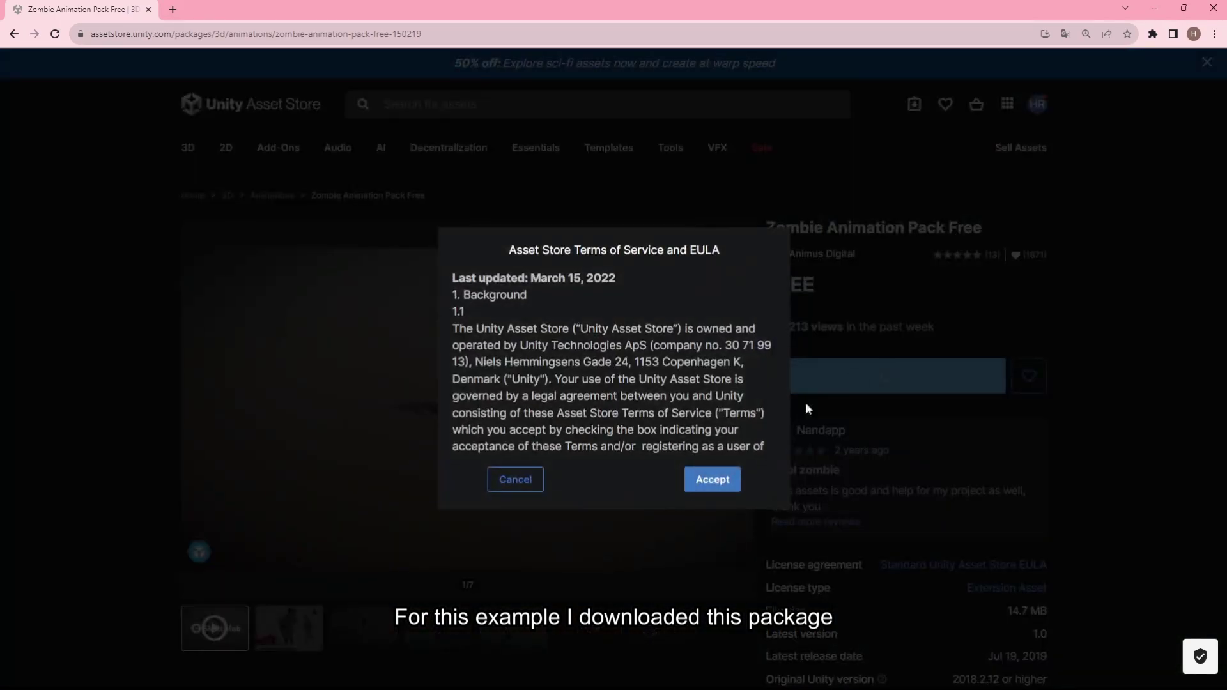
pyautogui.click(708, 480)
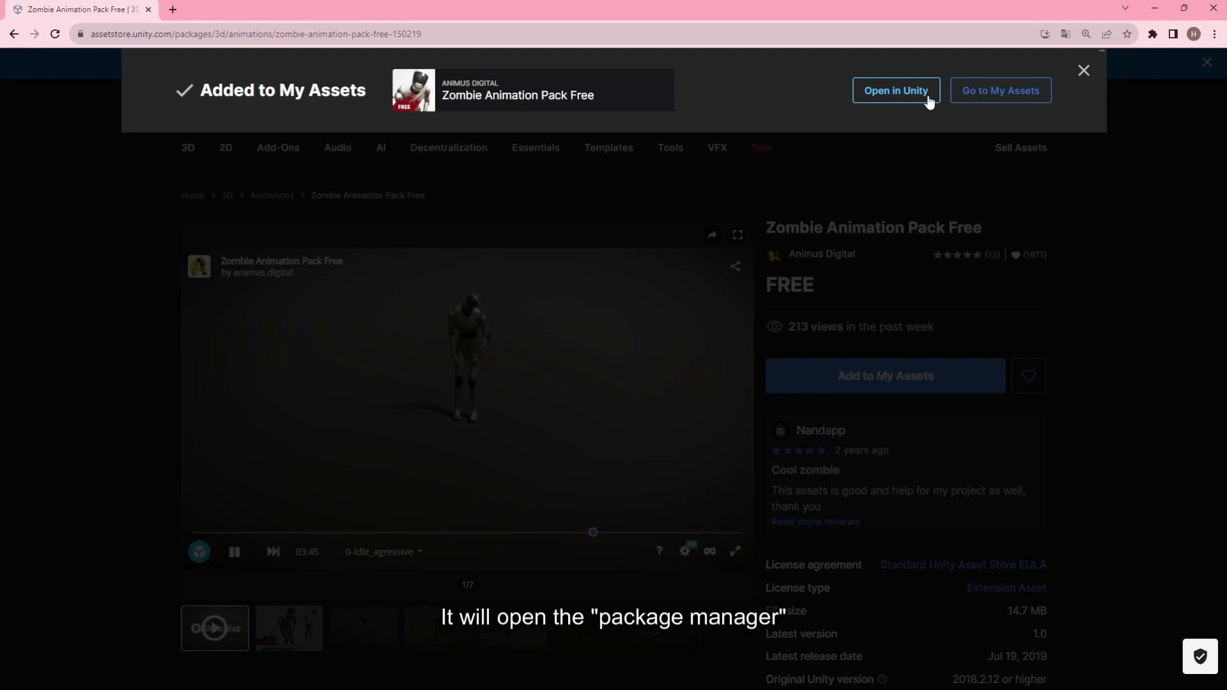
pyautogui.click(918, 105)
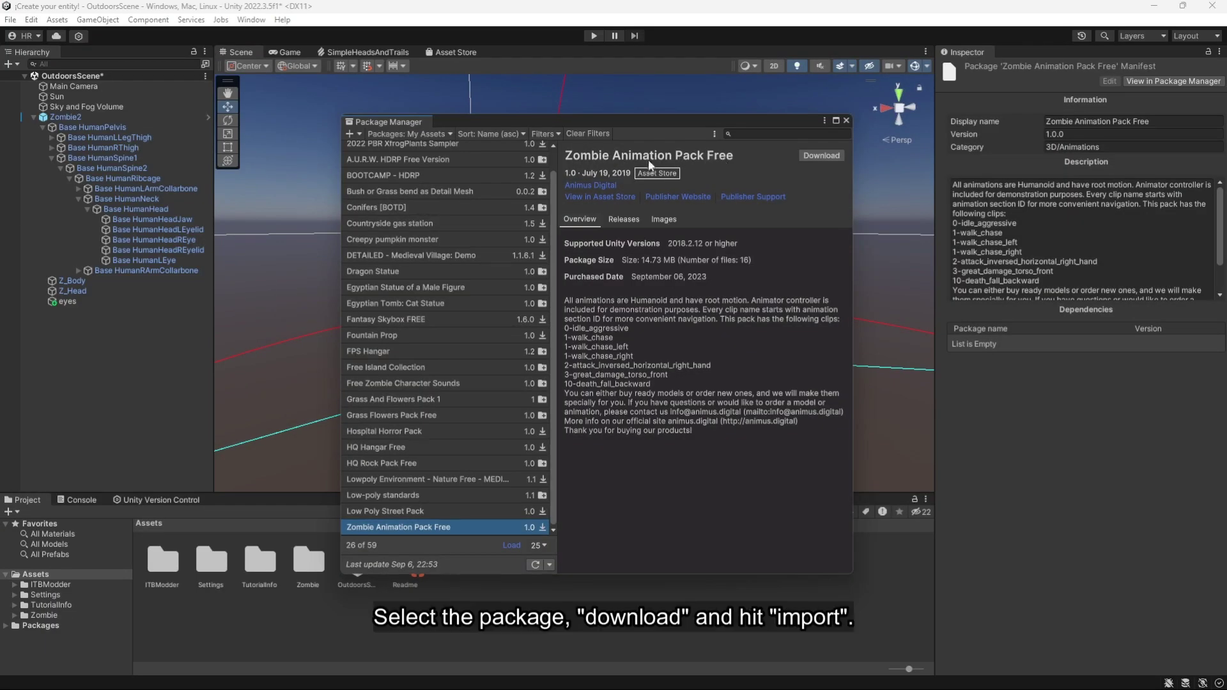
# Step: Download and import Zombie Animation Pack Free into the project
pyautogui.click(823, 156)
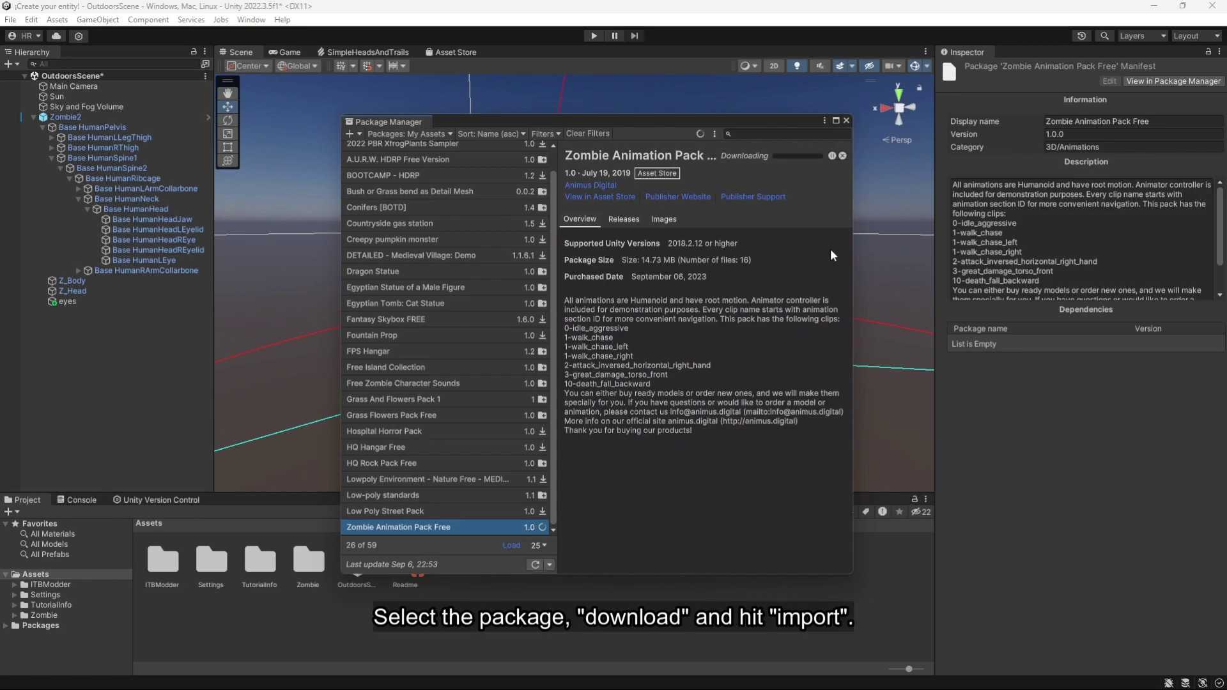
pyautogui.click(758, 155)
pyautogui.click(842, 536)
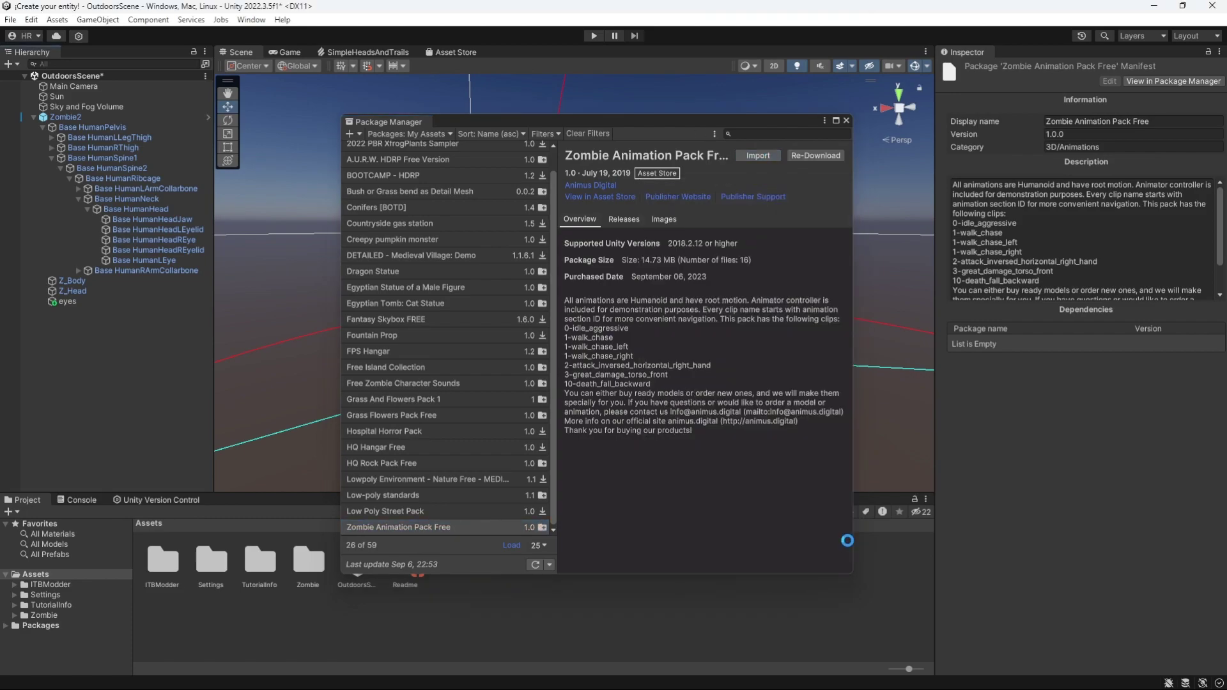
pyautogui.click(846, 120)
# Step: Preview the 2-attack_inversed_horizontal_right_hand clip from ZombieAnimationPackFree/Animations
pyautogui.doubleClick(357, 561)
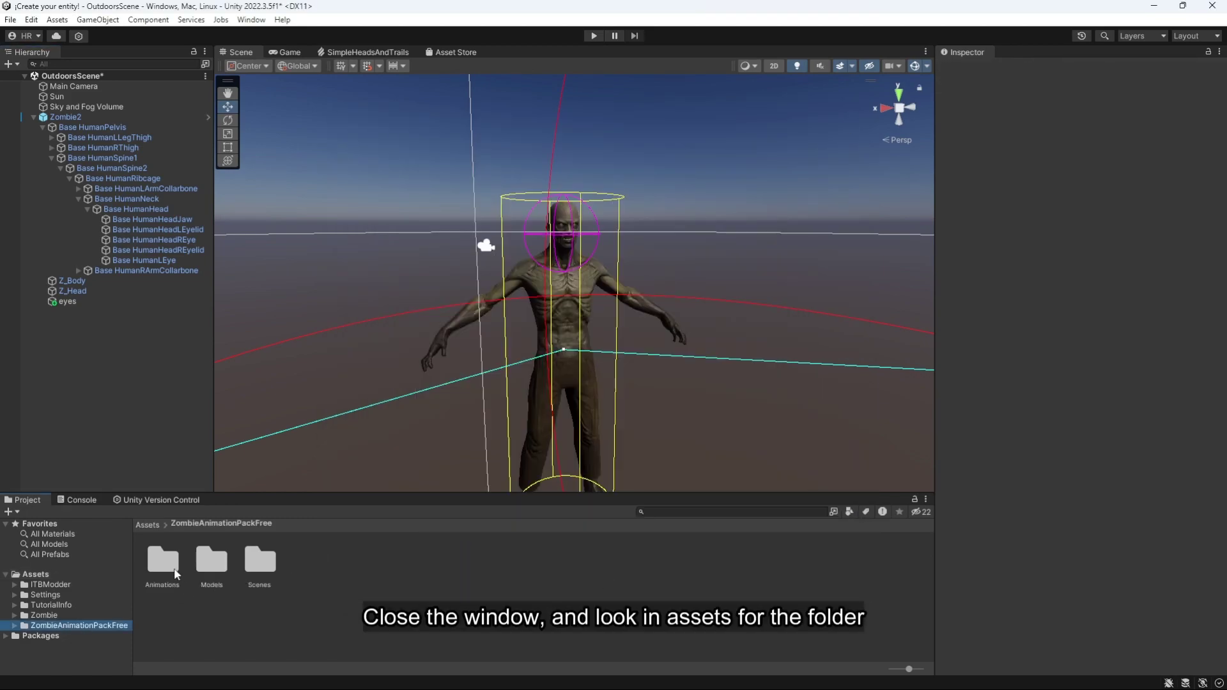
pyautogui.doubleClick(163, 560)
pyautogui.click(362, 563)
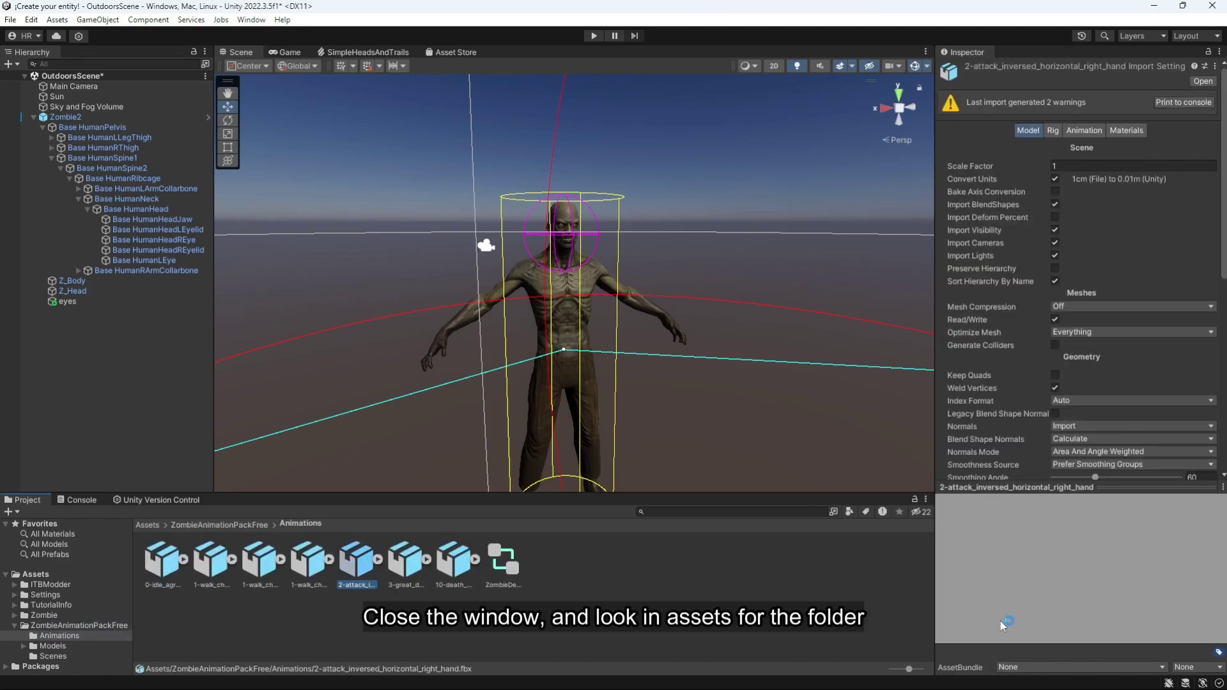
pyautogui.click(426, 559)
pyautogui.click(378, 559)
pyautogui.click(409, 560)
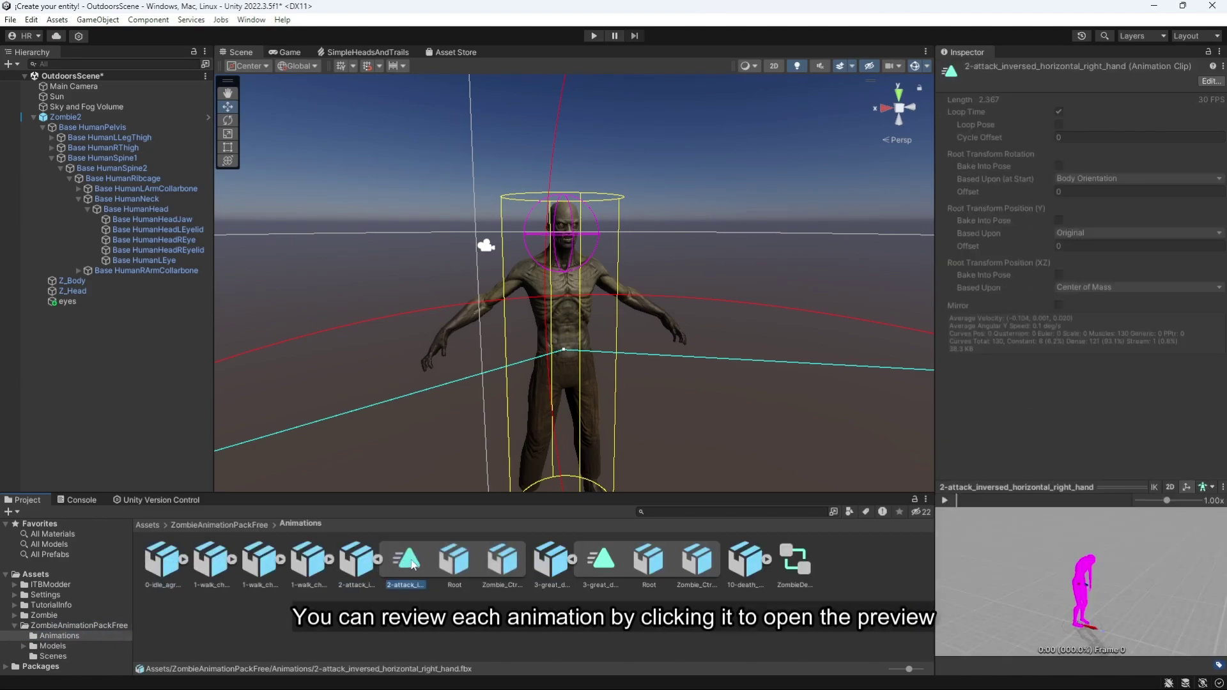
pyautogui.click(944, 500)
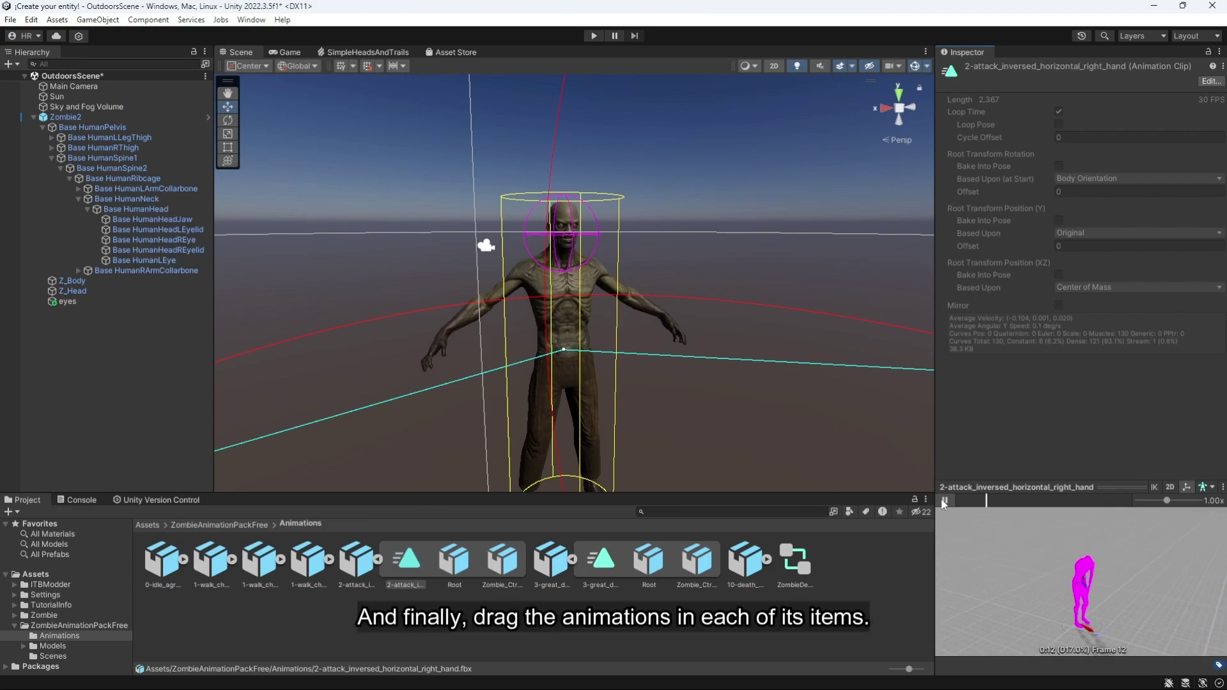
# Step: Fill Zombie2's animation slots and preview the Z_Walk1_InPlace walk clip
pyautogui.click(550, 435)
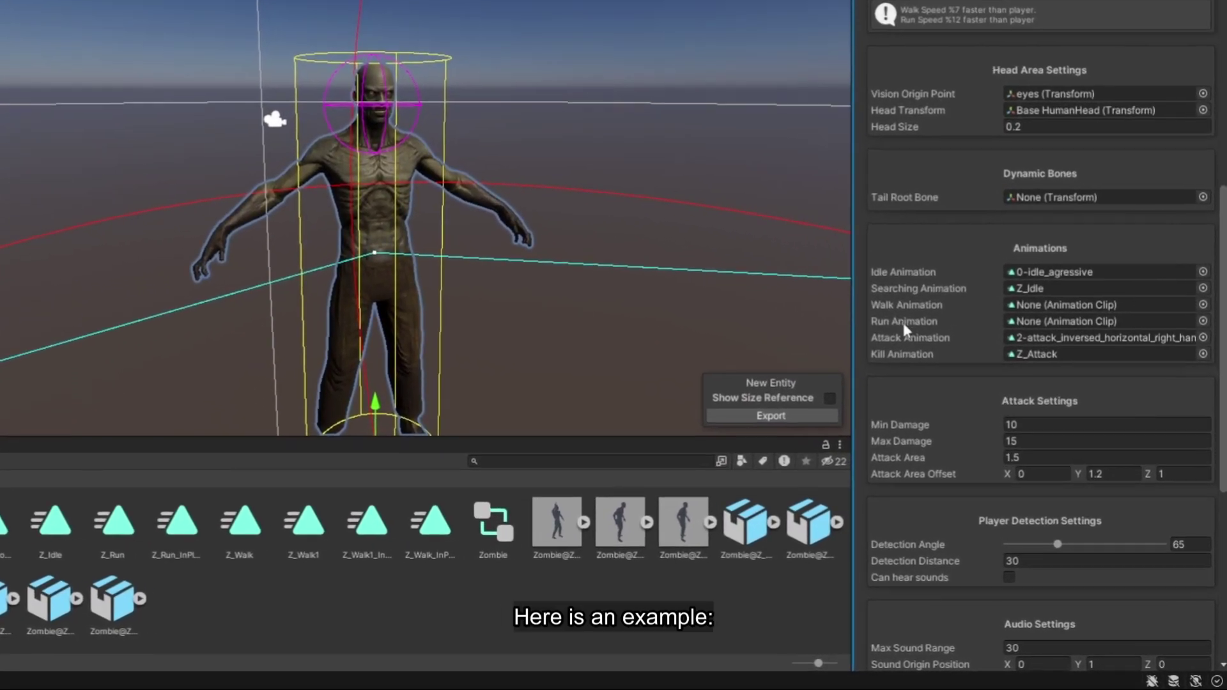
pyautogui.click(558, 559)
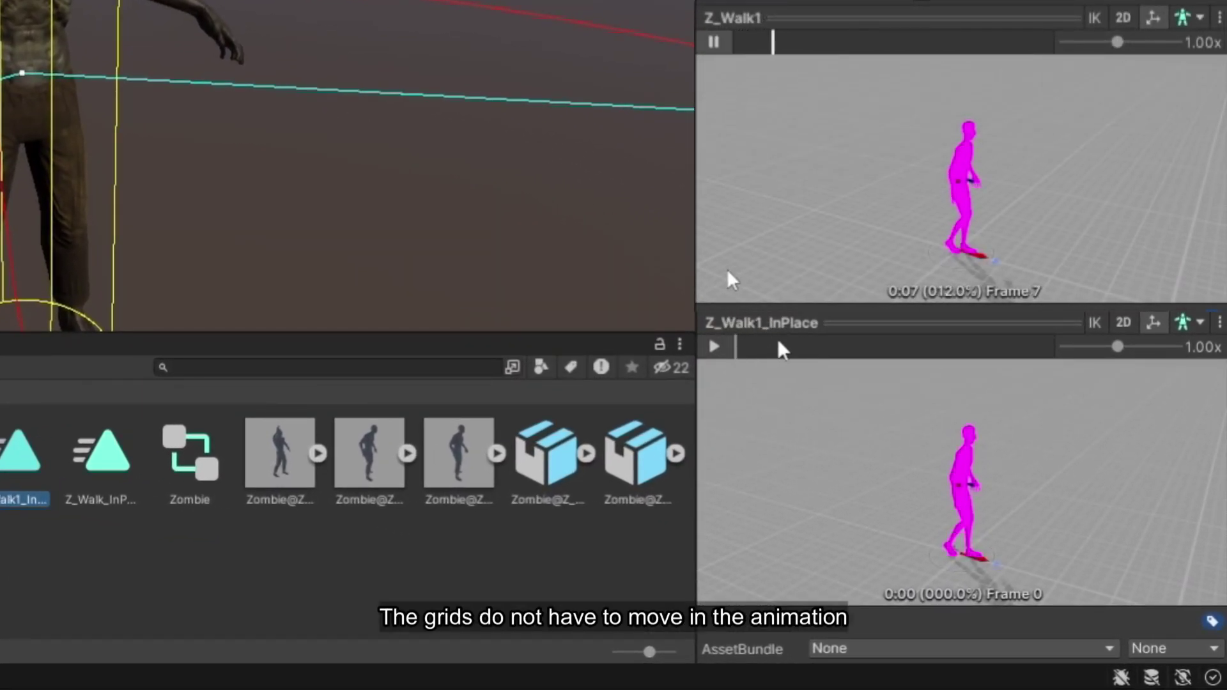
pyautogui.click(714, 347)
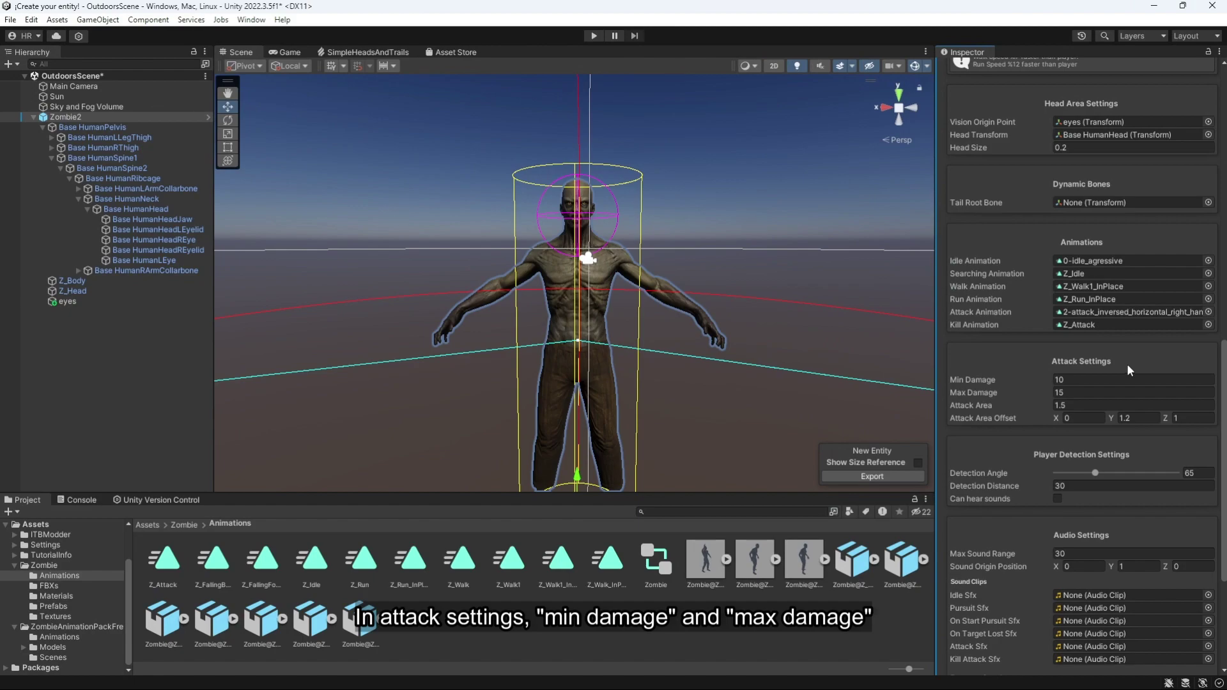
# Step: Set Zombie2's Min Damage to 40 and Max Damage to 60, keeping Attack Area 1.5
pyautogui.click(1081, 381)
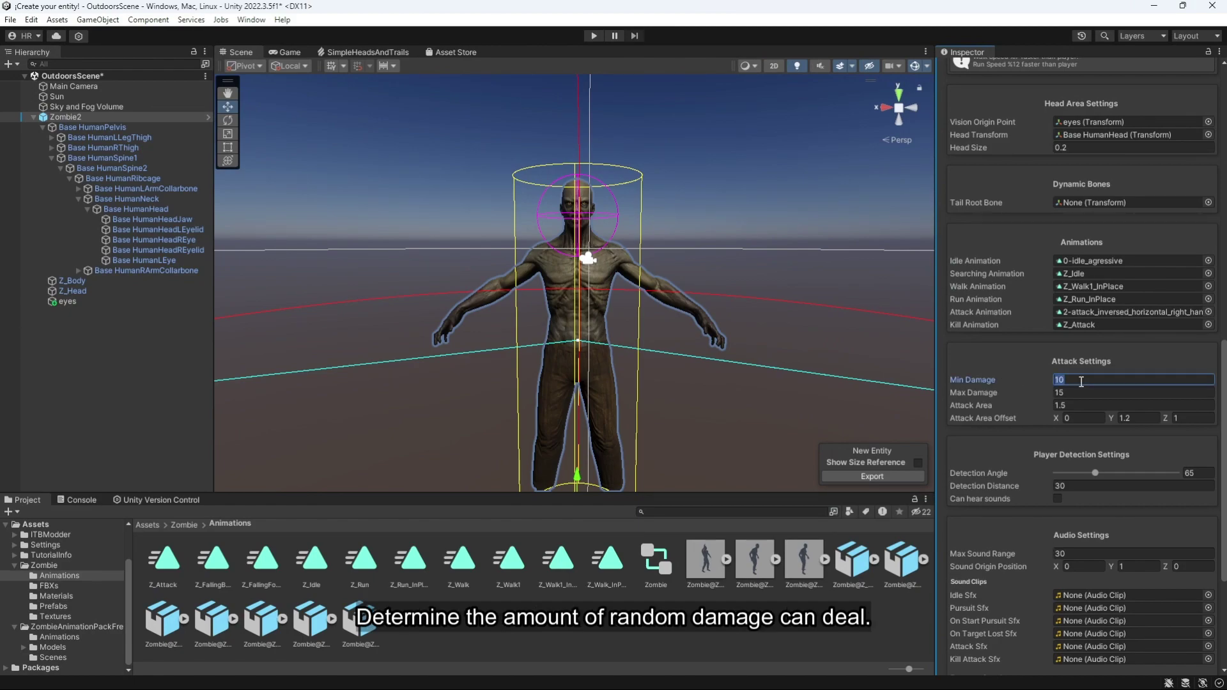
pyautogui.click(1091, 394)
pyautogui.write('6')
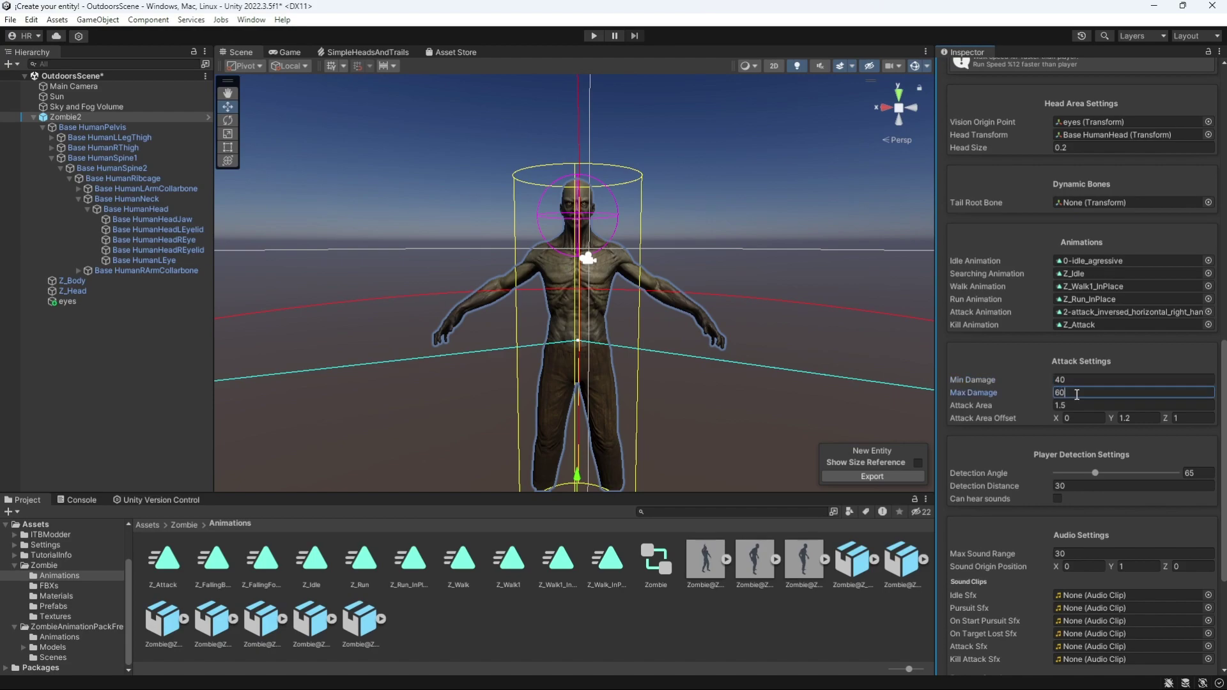
pyautogui.write('0')
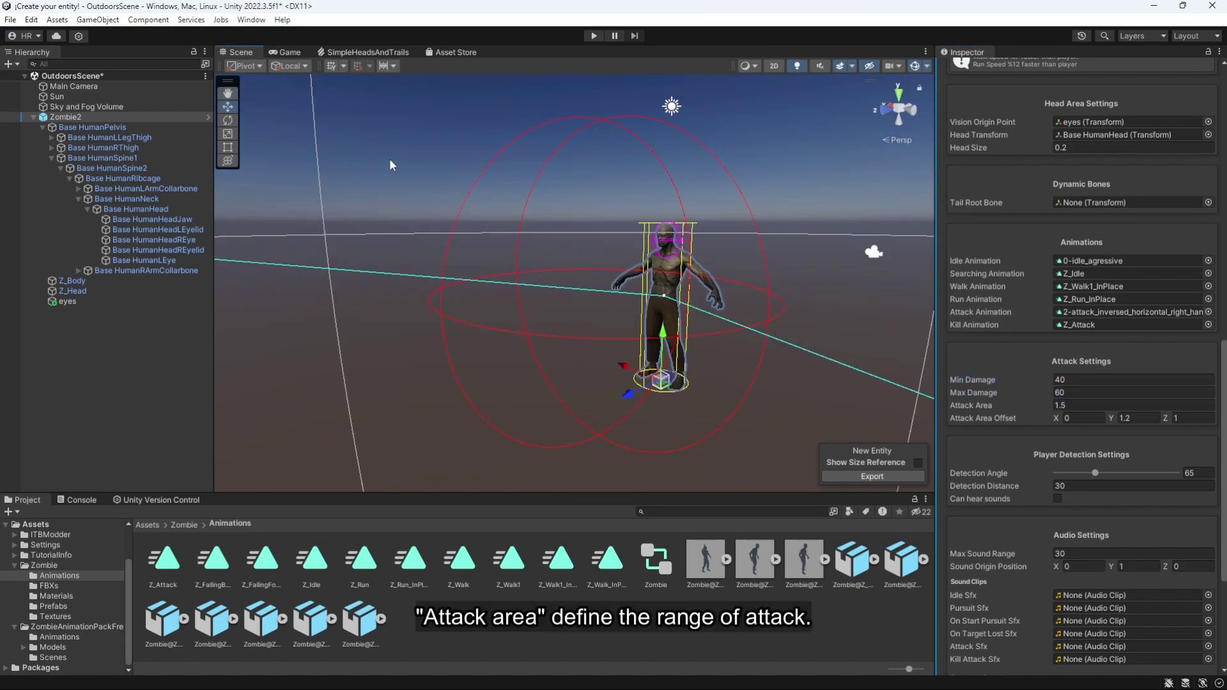
pyautogui.click(1064, 405)
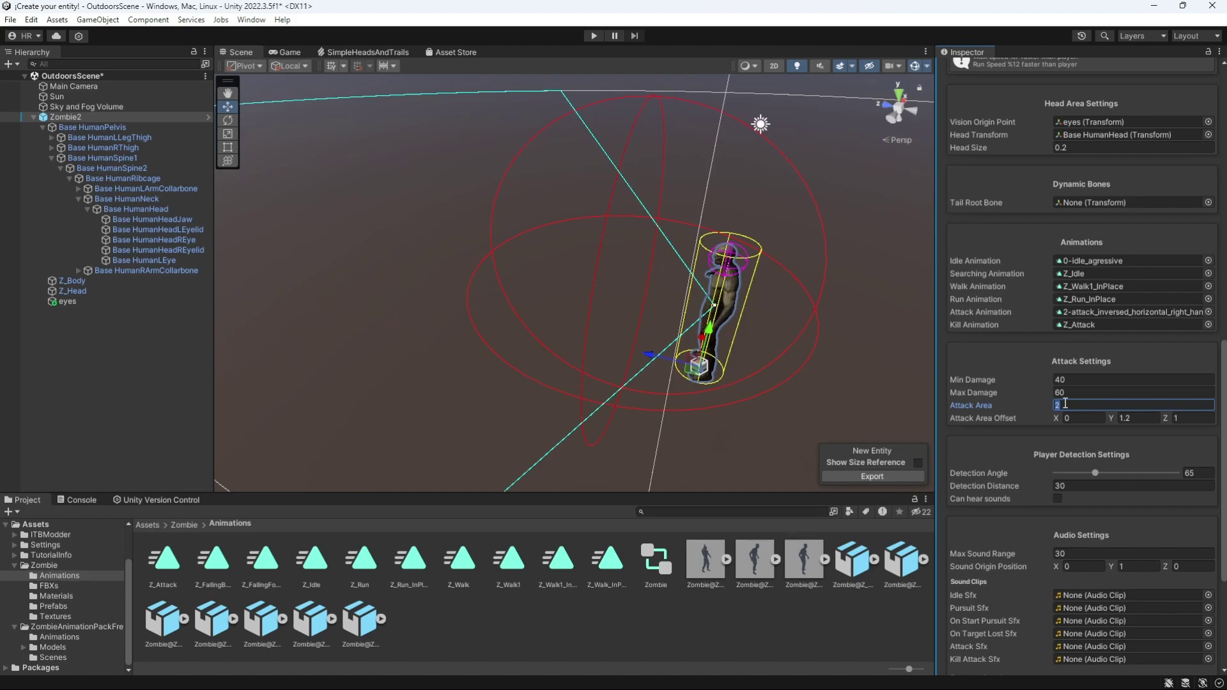
pyautogui.write('1.5')
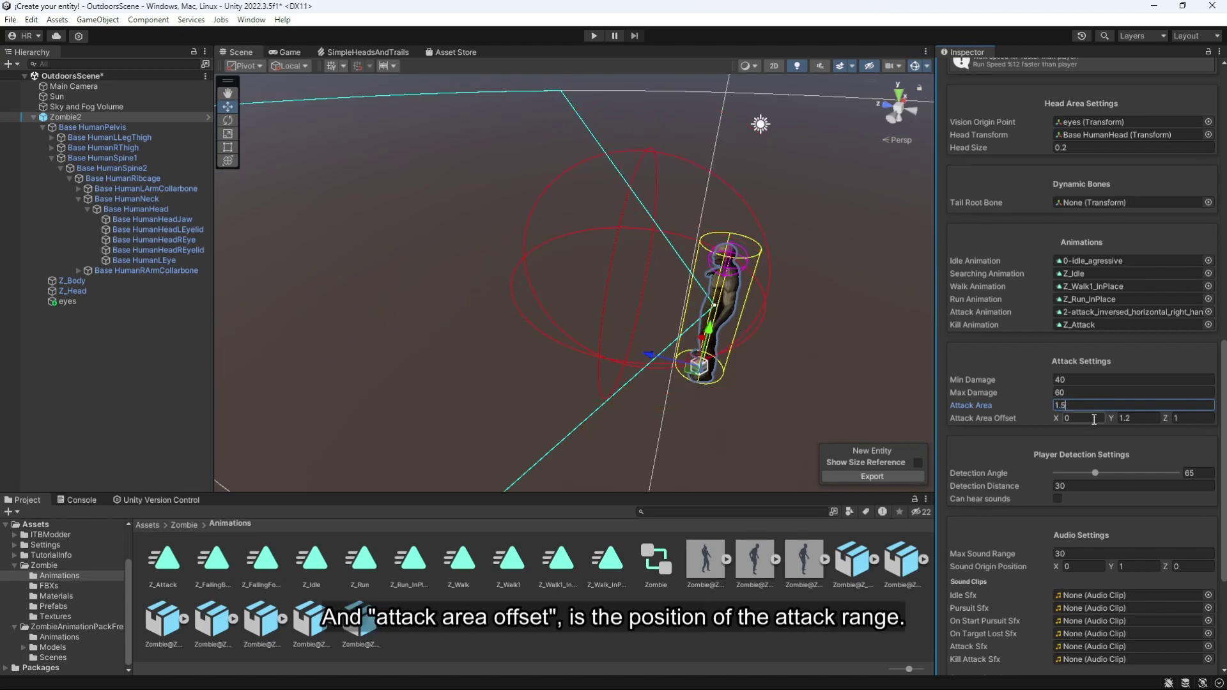
pyautogui.click(1094, 419)
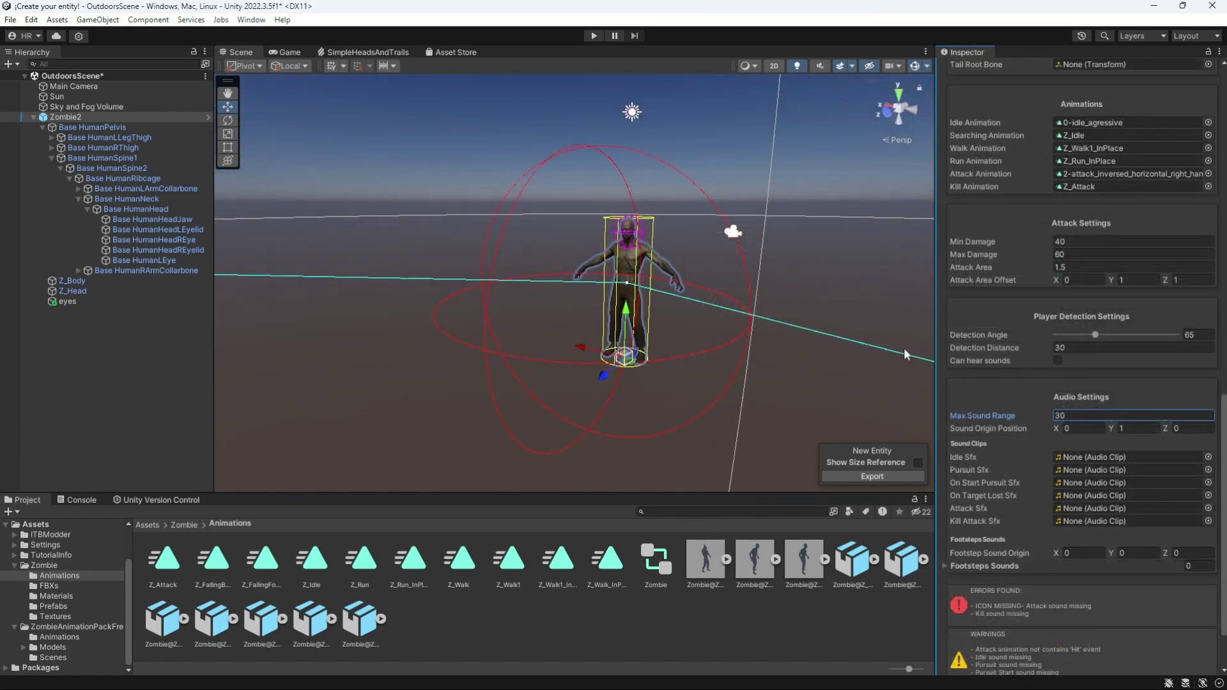
# Step: Set Player Detection Settings to Detection Angle 30 and Detection Distance 25
pyautogui.click(1018, 335)
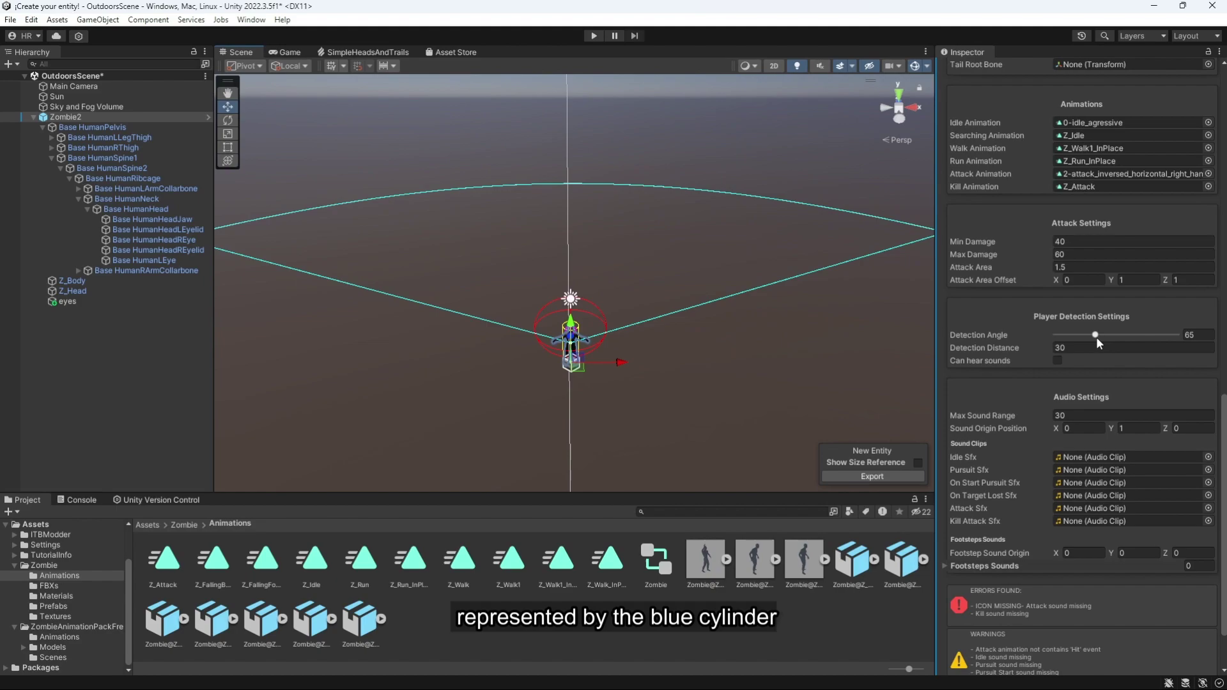
pyautogui.moveTo(1095, 334); pyautogui.dragTo(1069, 336)
pyautogui.write('30')
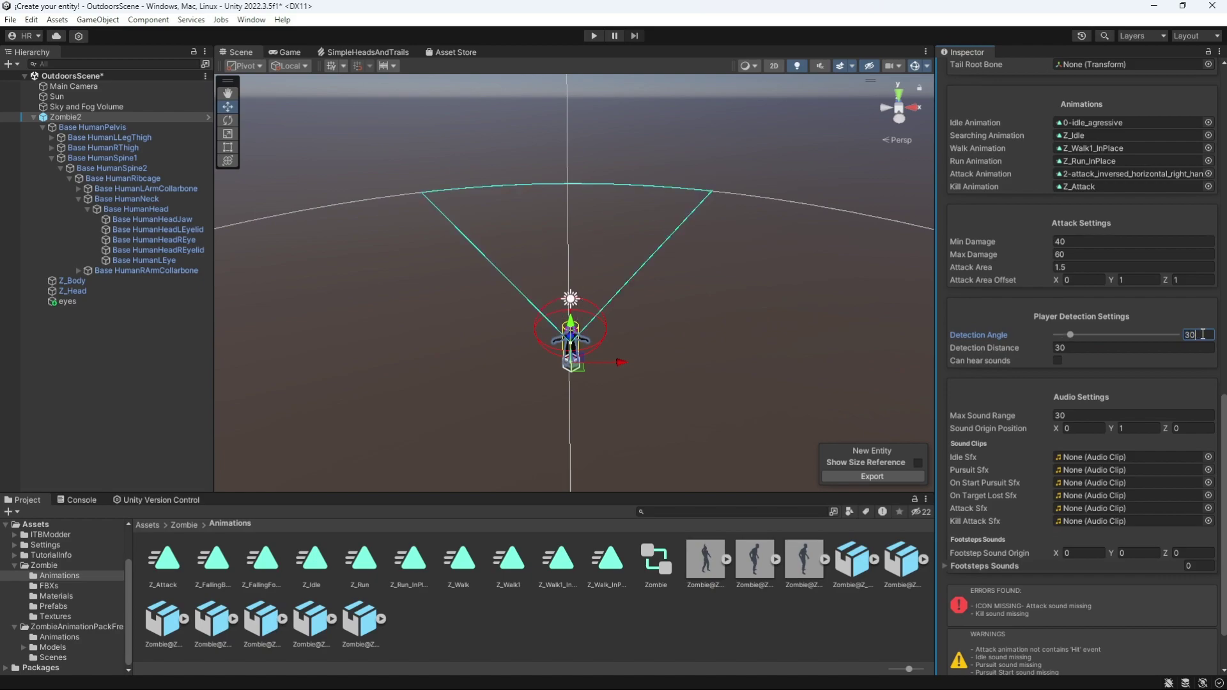
pyautogui.write('8')
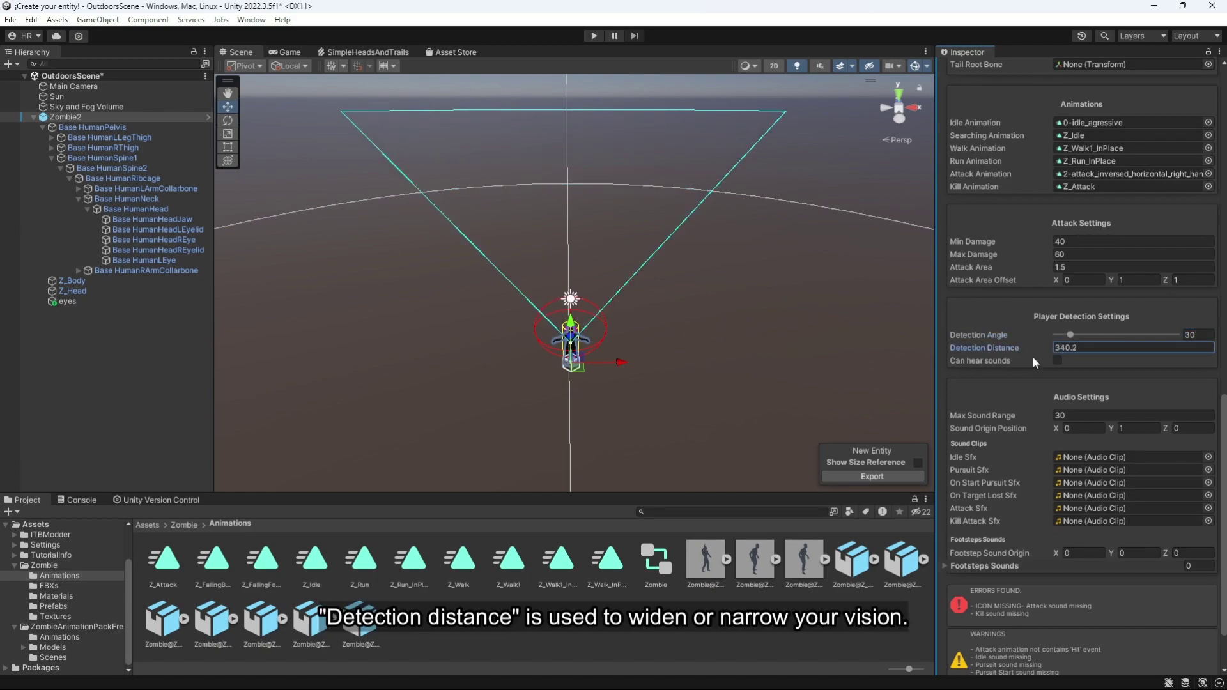
pyautogui.press('BackSpace')
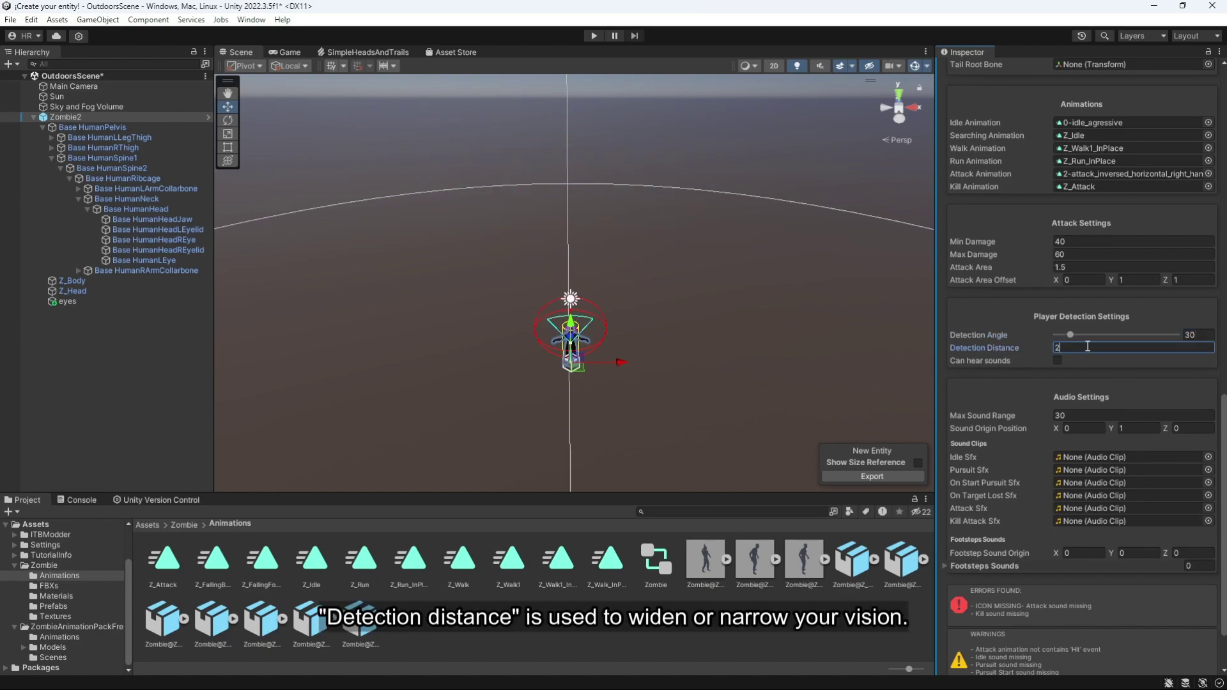
pyautogui.write('25')
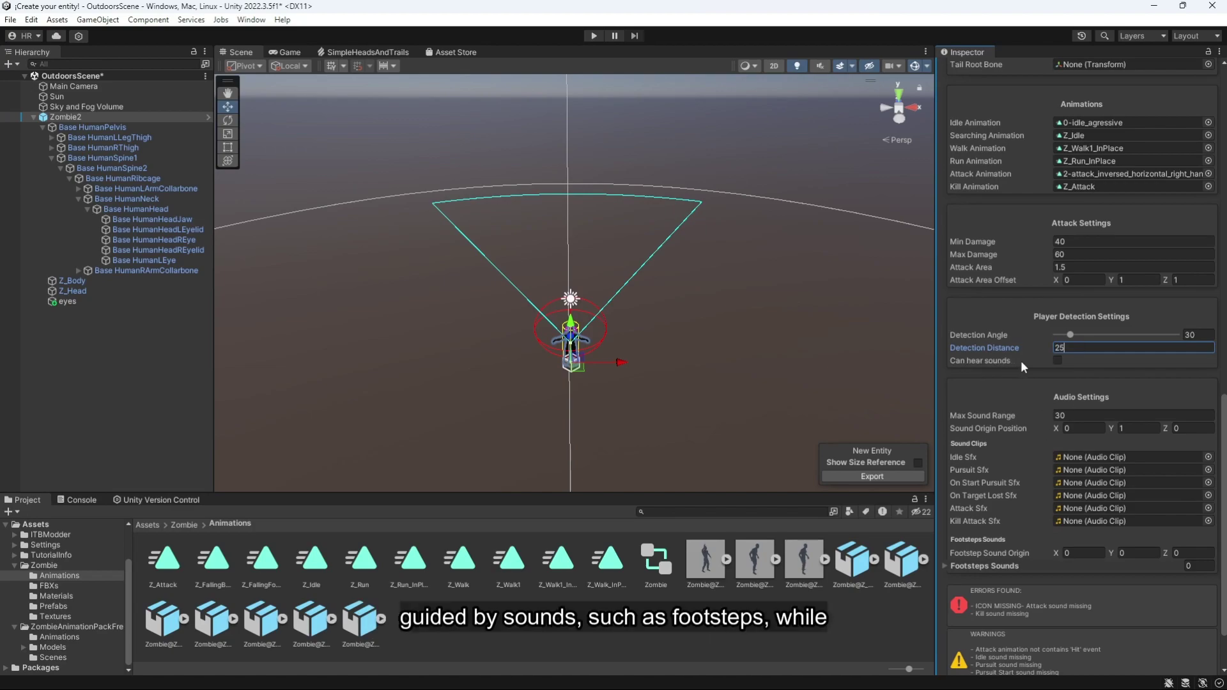
# Step: Fill the Sound Clips slots with ZombieFreeCharacterSounds clips and preview one
pyautogui.click(1057, 362)
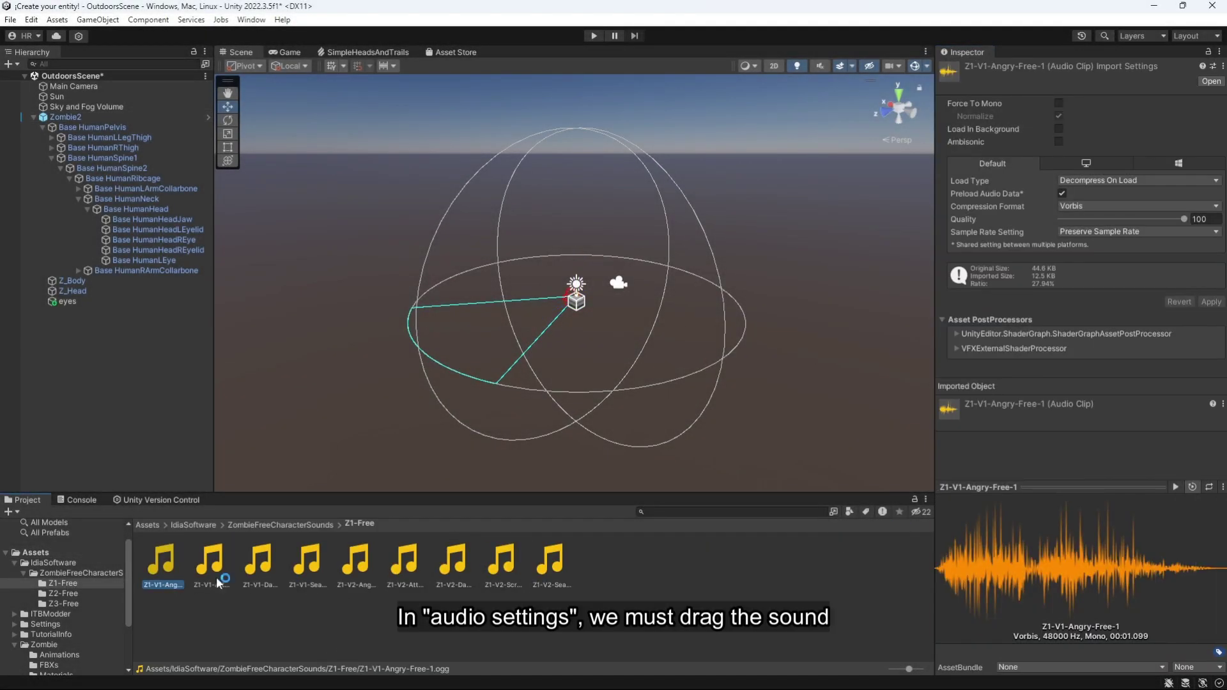
pyautogui.moveTo(161, 561); pyautogui.dragTo(166, 566)
pyautogui.click(1177, 488)
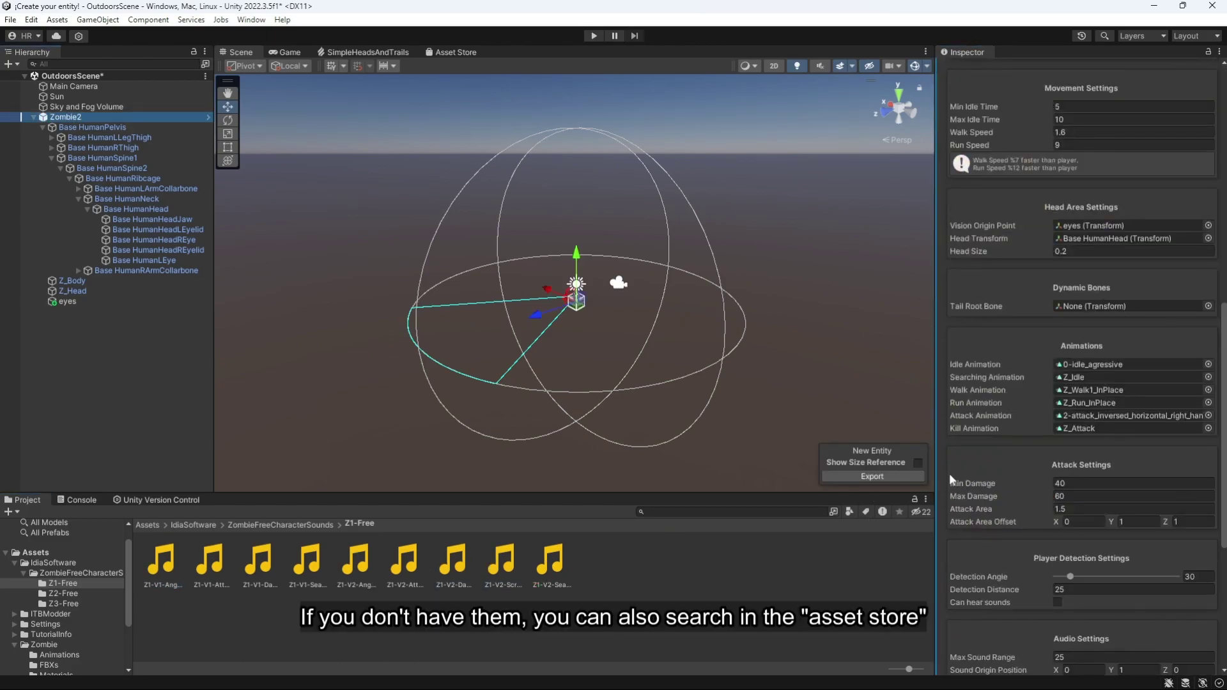
# Step: Set Max Sound Range to 25 in Audio Settings
pyautogui.scroll(-5, 952, 479)
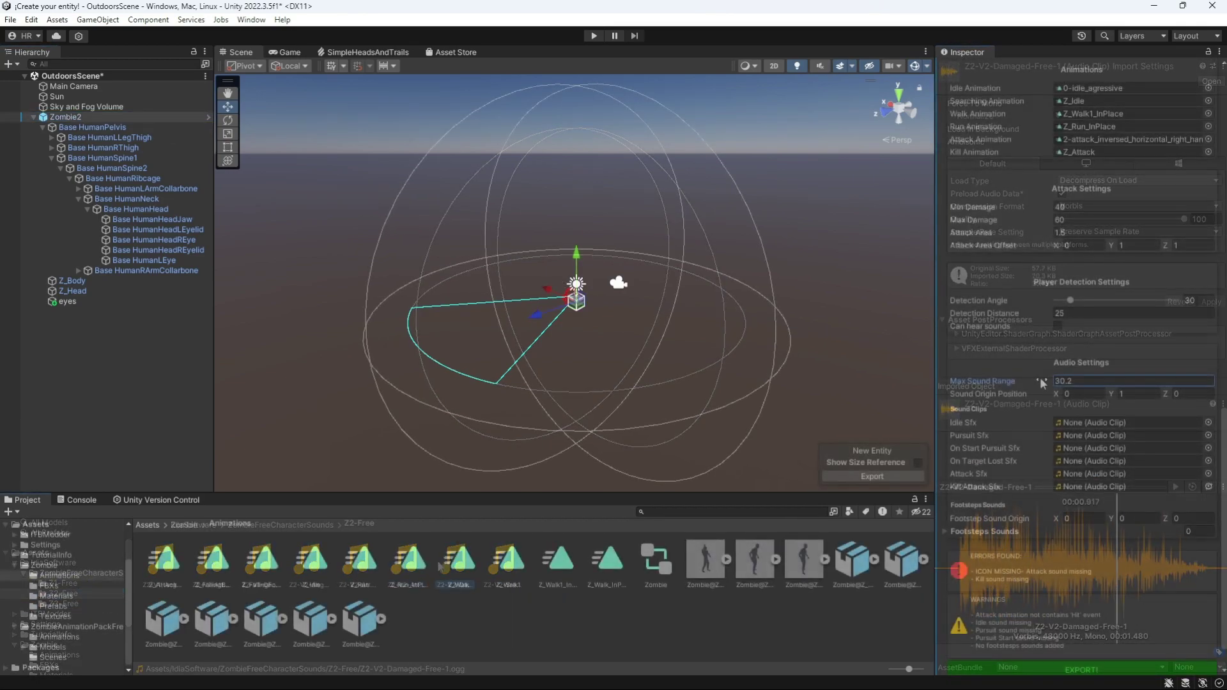
pyautogui.moveTo(1032, 380); pyautogui.dragTo(1114, 379)
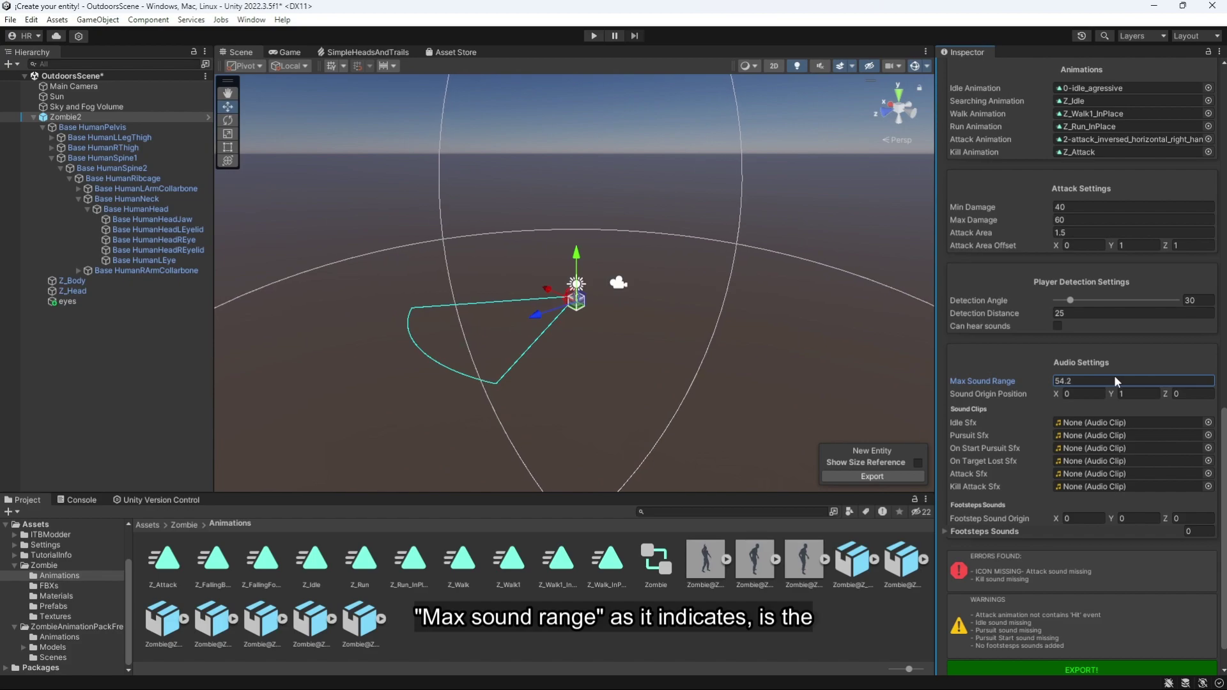
pyautogui.click(1095, 378)
pyautogui.write('25')
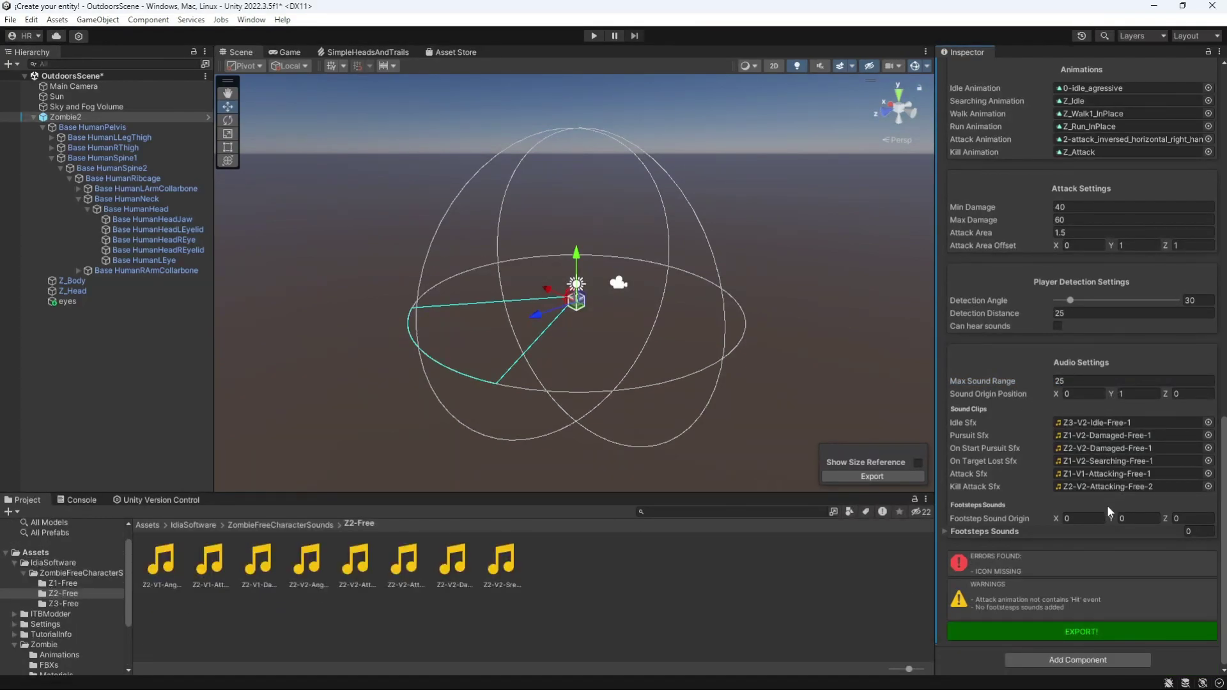
# Step: Enter Zombie as the entity Name under Information, leaving Author and Description blank
pyautogui.scroll(15, 1113, 502)
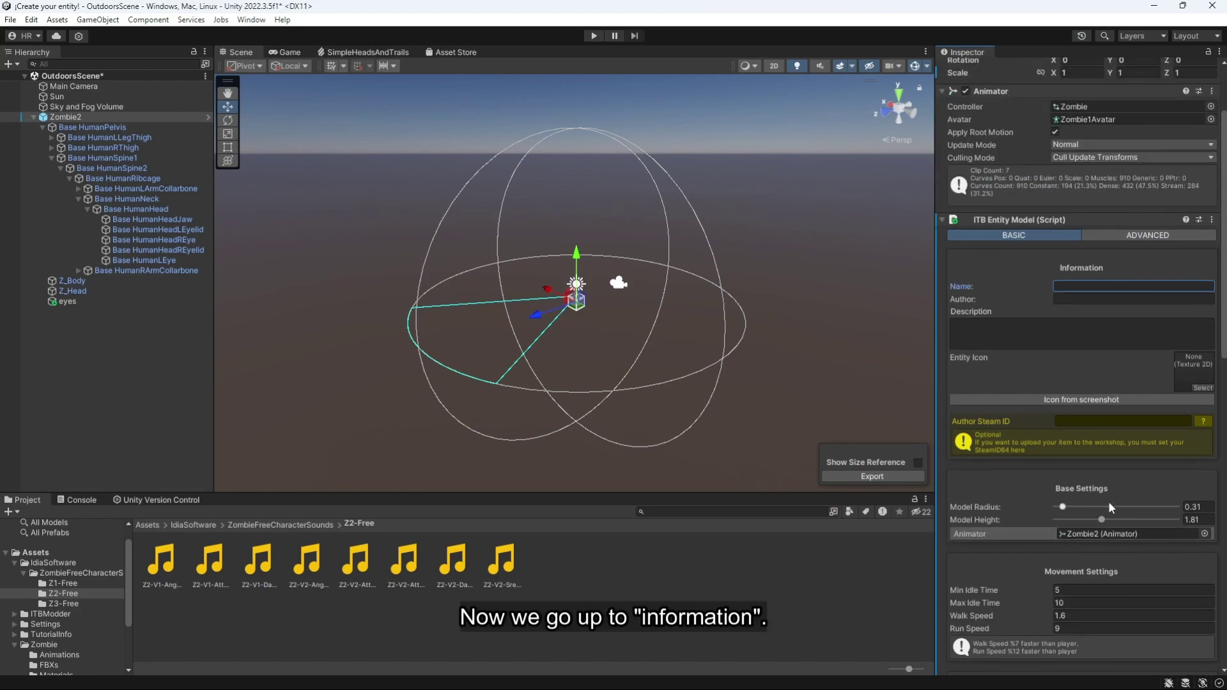
pyautogui.scroll(2, 1109, 504)
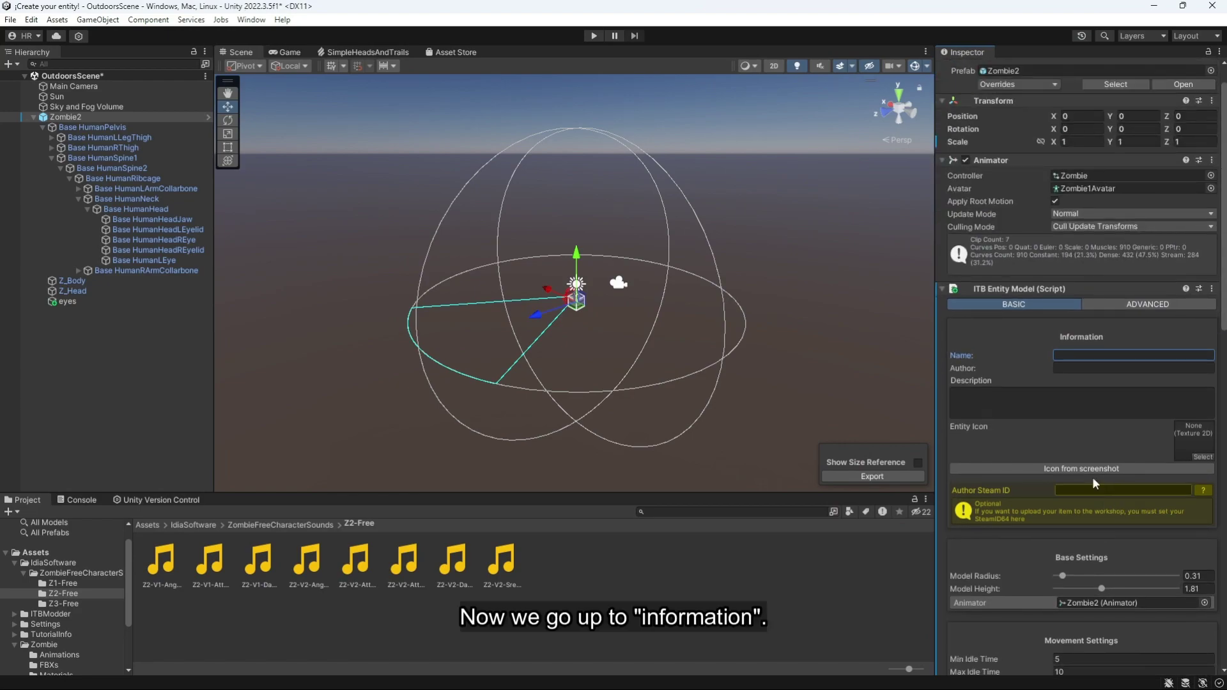
pyautogui.click(1087, 368)
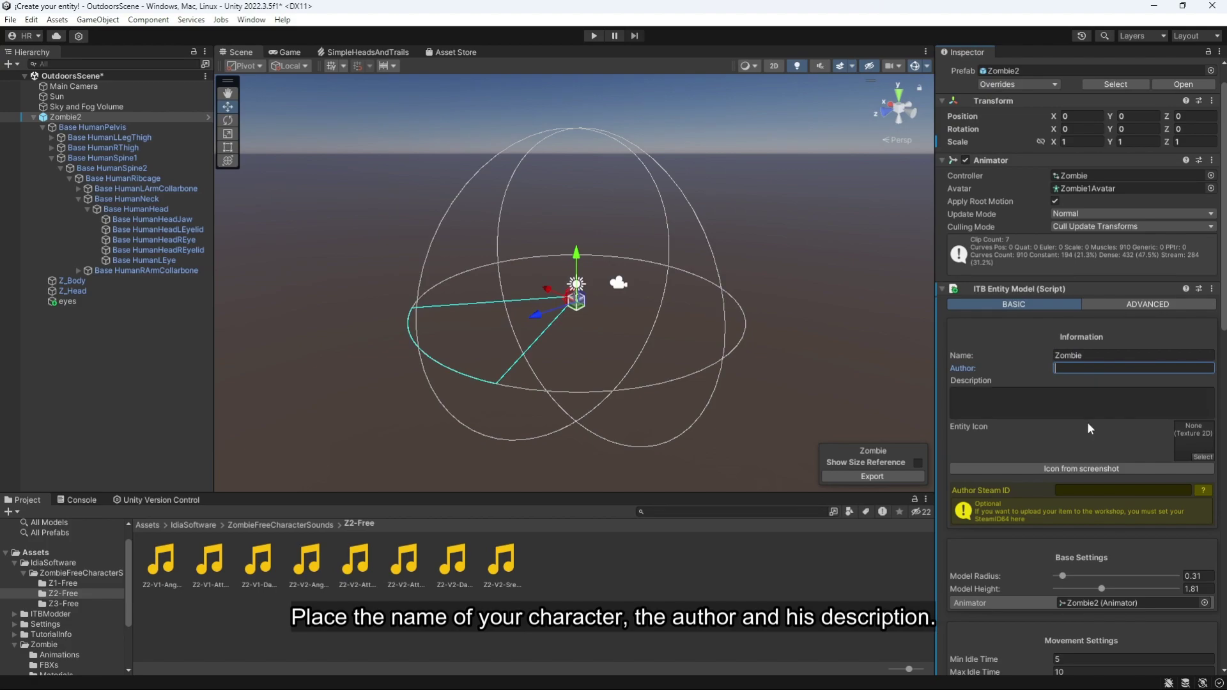
pyautogui.click(1025, 416)
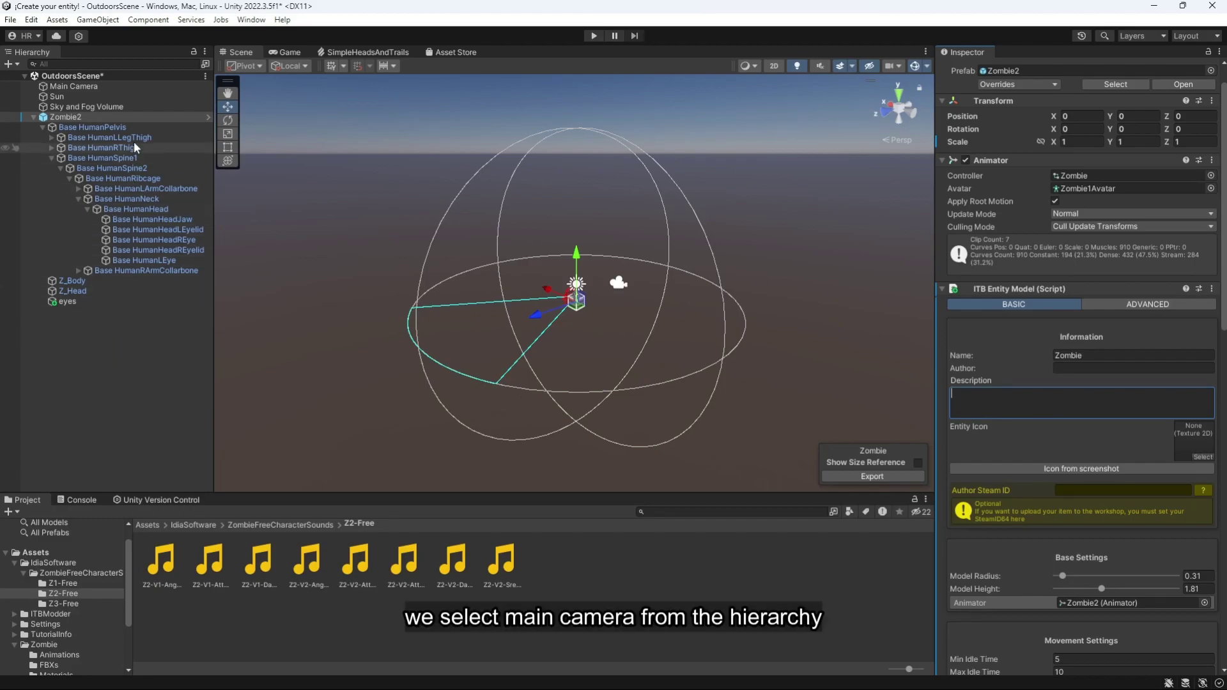
# Step: Frame the zombie in the scene view and align the Main Camera to it
pyautogui.click(128, 87)
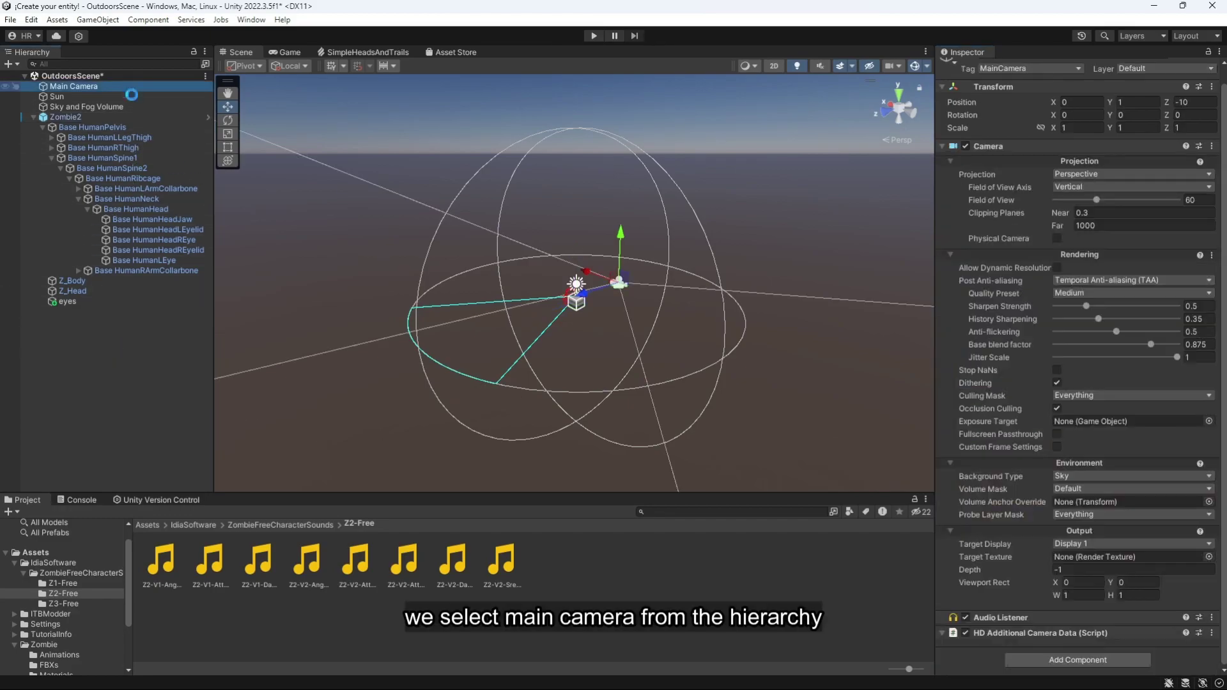
pyautogui.keyDown('alt'); pyautogui.moveTo(566, 302); pyautogui.dragTo(718, 290); pyautogui.keyUp('alt')
pyautogui.scroll(5, 717, 290)
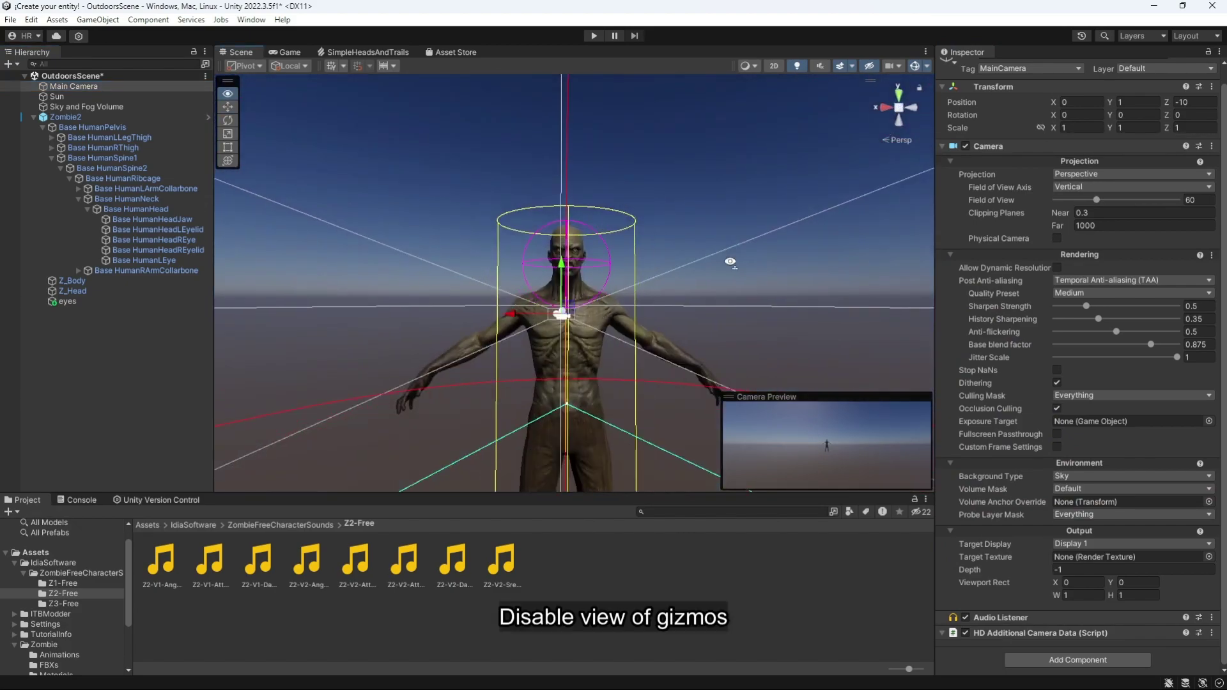
pyautogui.click(750, 208)
pyautogui.hotkey('ctrl', 'shift', 'c')
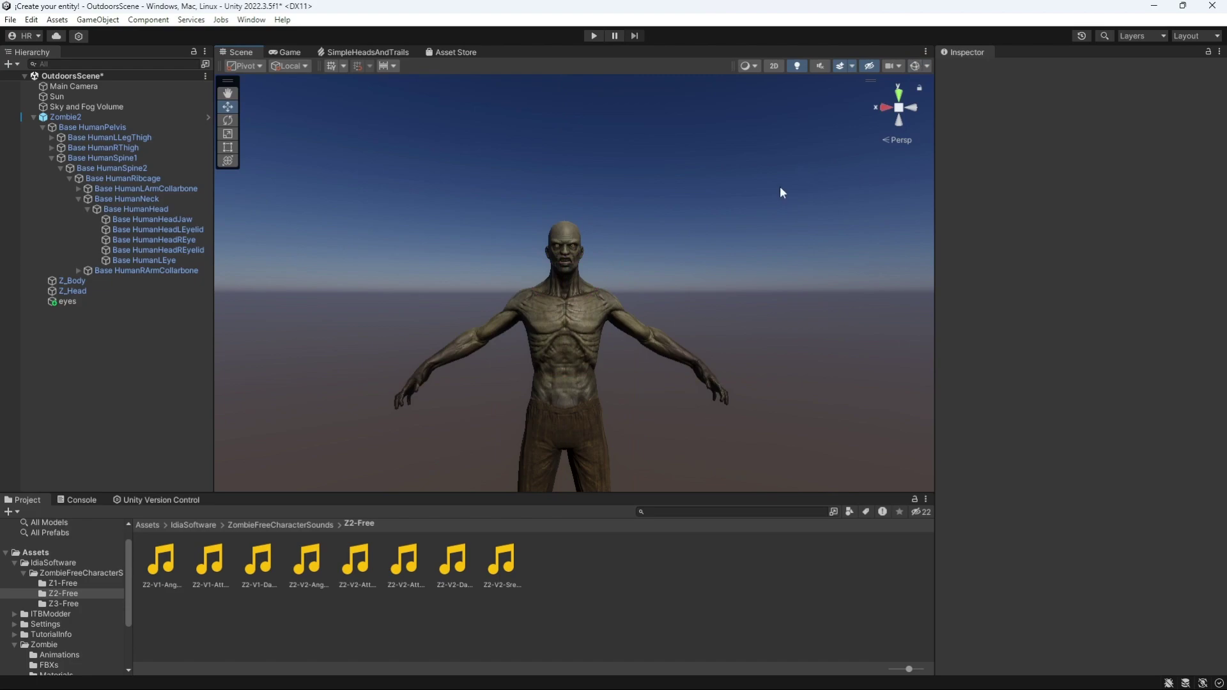
pyautogui.click(83, 86)
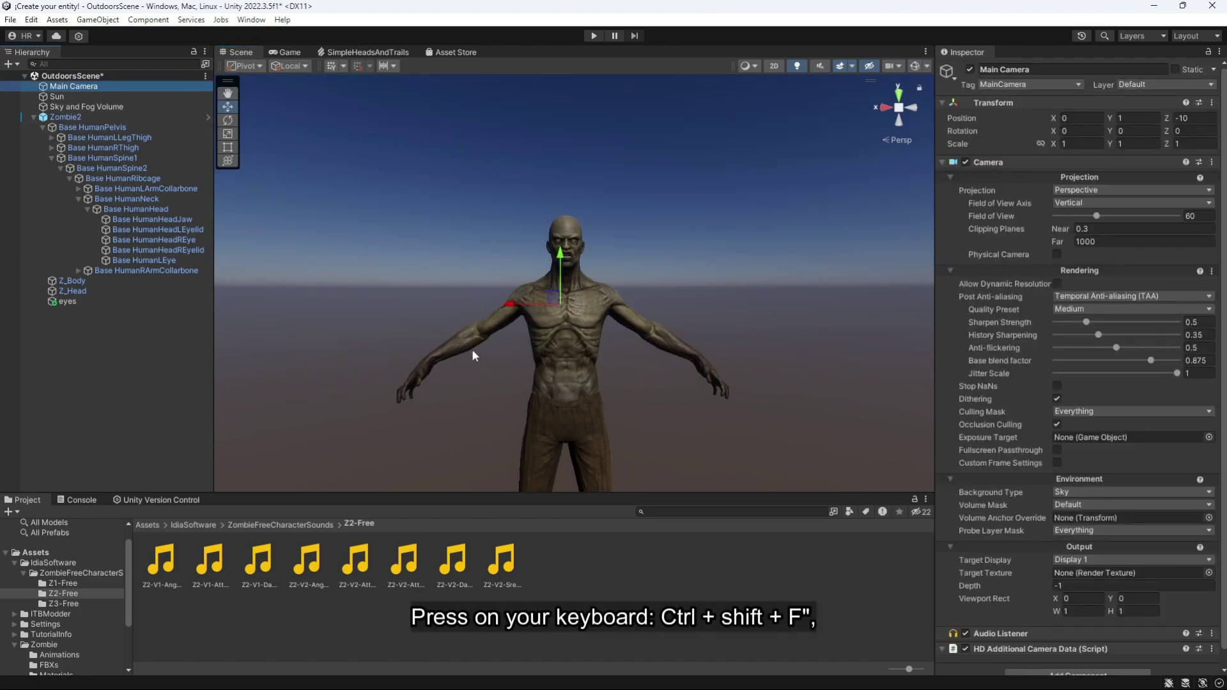
pyautogui.hotkey('ctrl', 'shift', 'f')
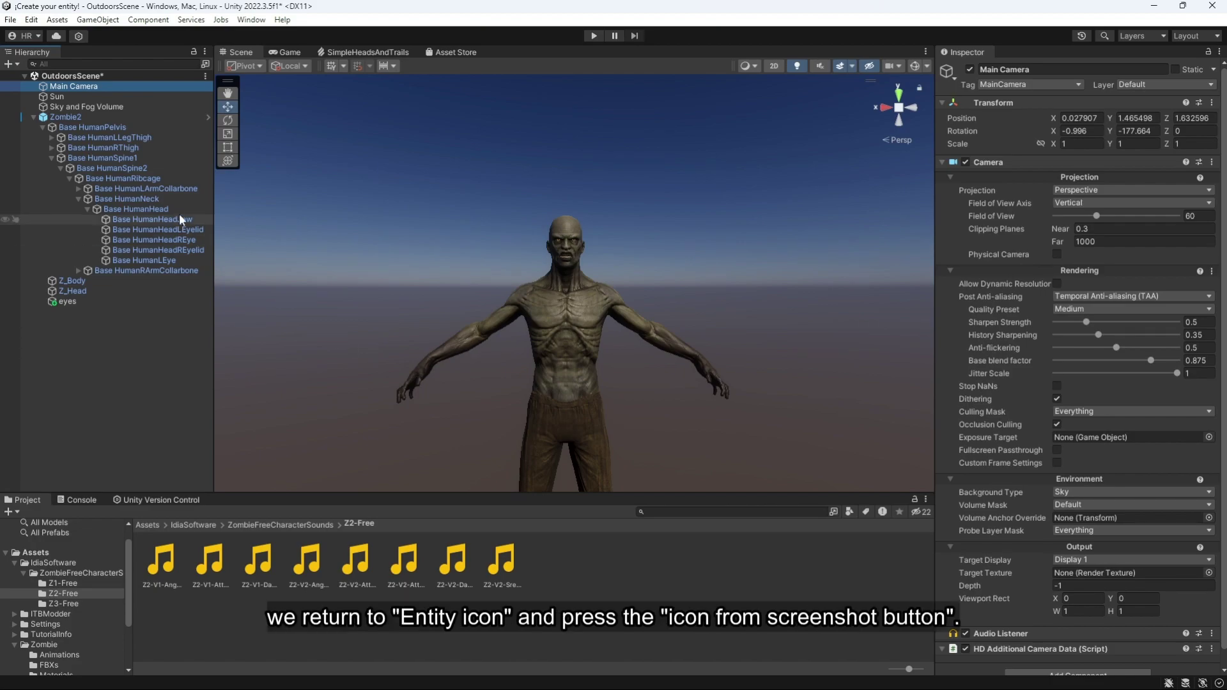
# Step: Create Zombie2's Entity Icon from a screenshot, then open the Steam profile page
pyautogui.click(139, 117)
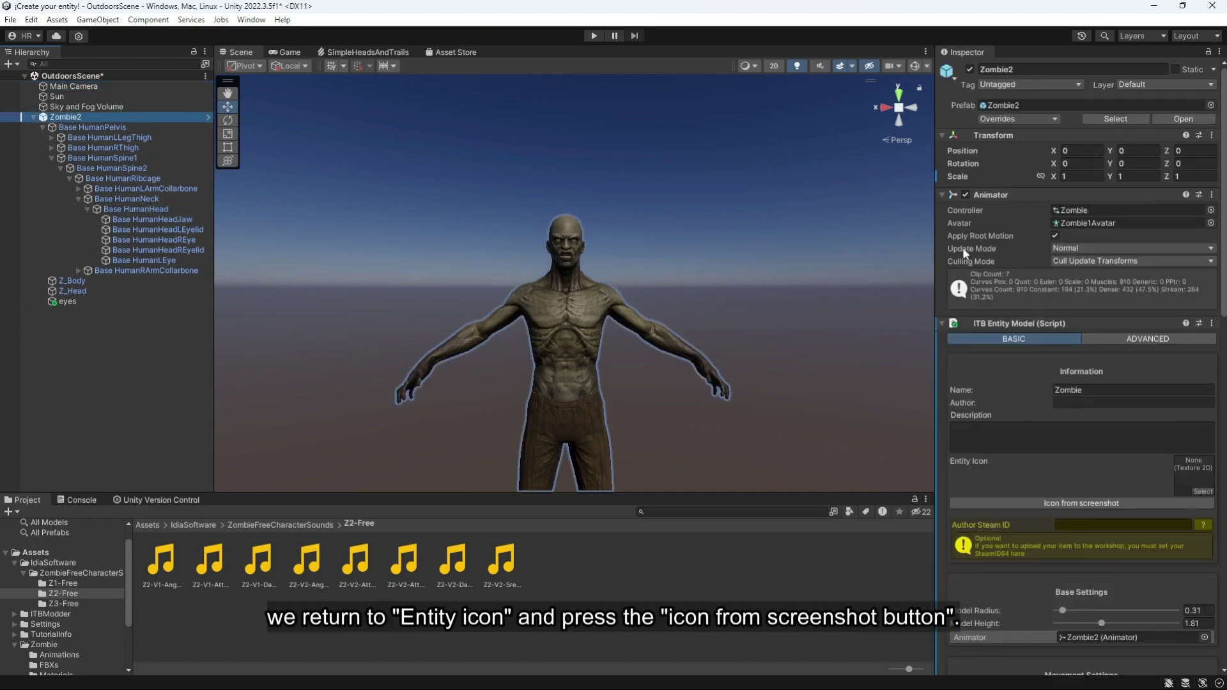
pyautogui.scroll(-3, 1074, 390)
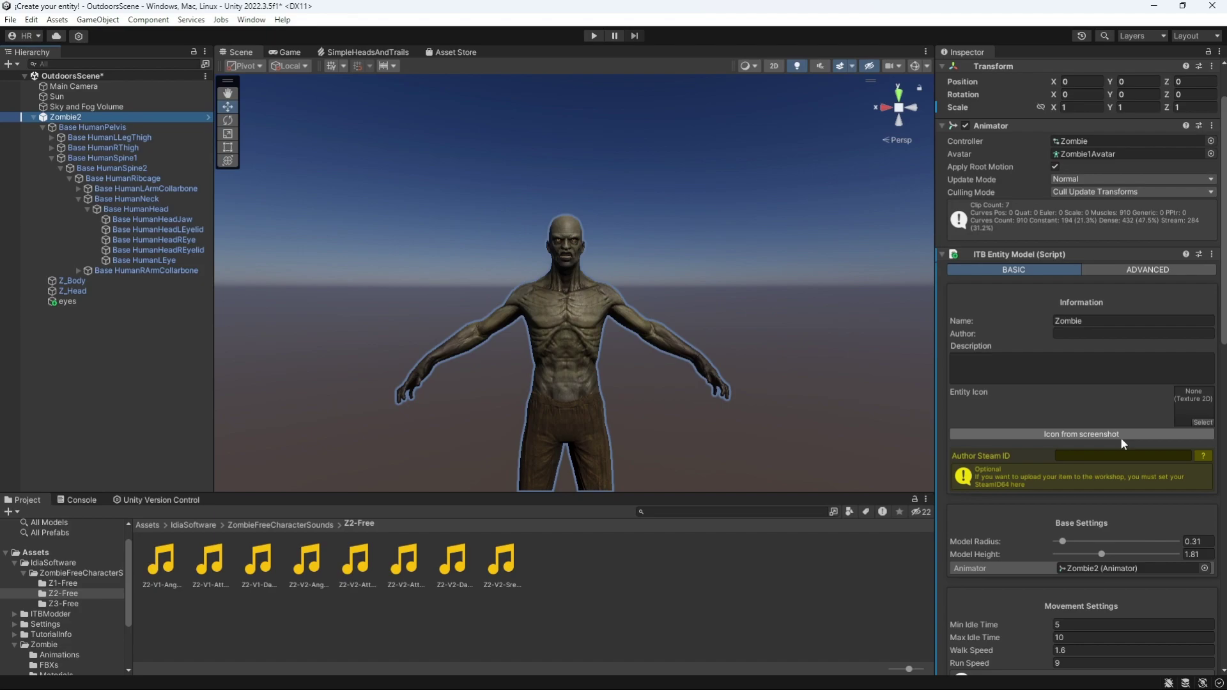
pyautogui.click(1128, 435)
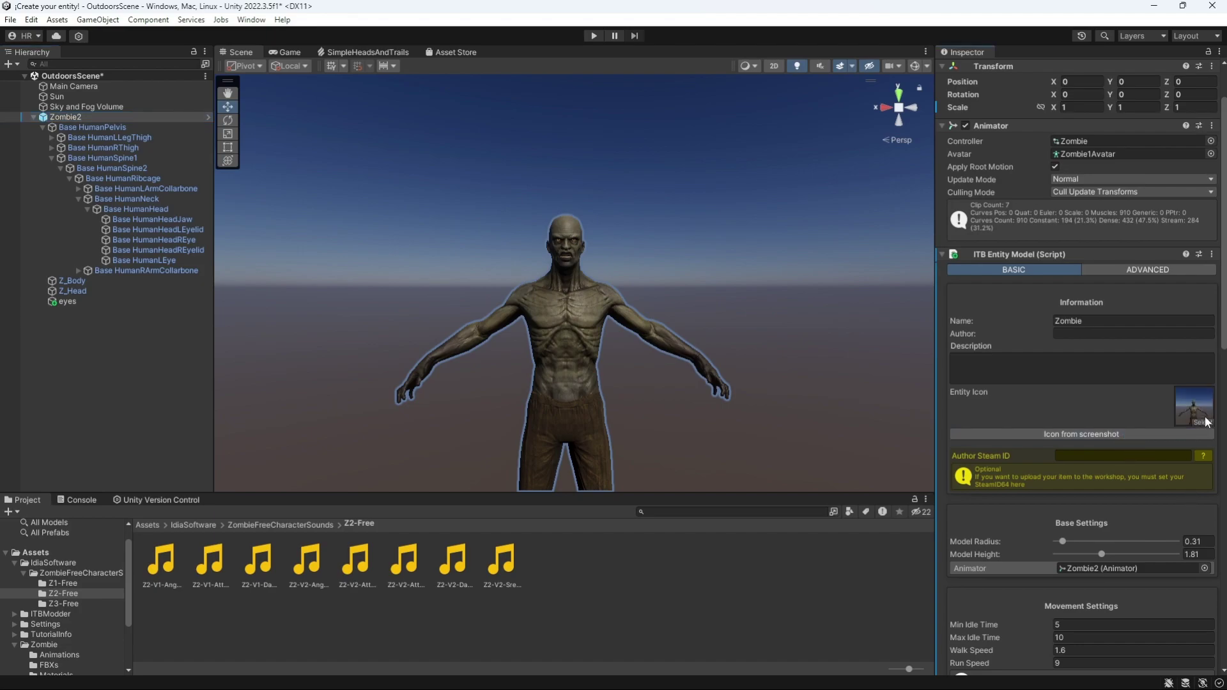
pyautogui.scroll(-3, 1097, 385)
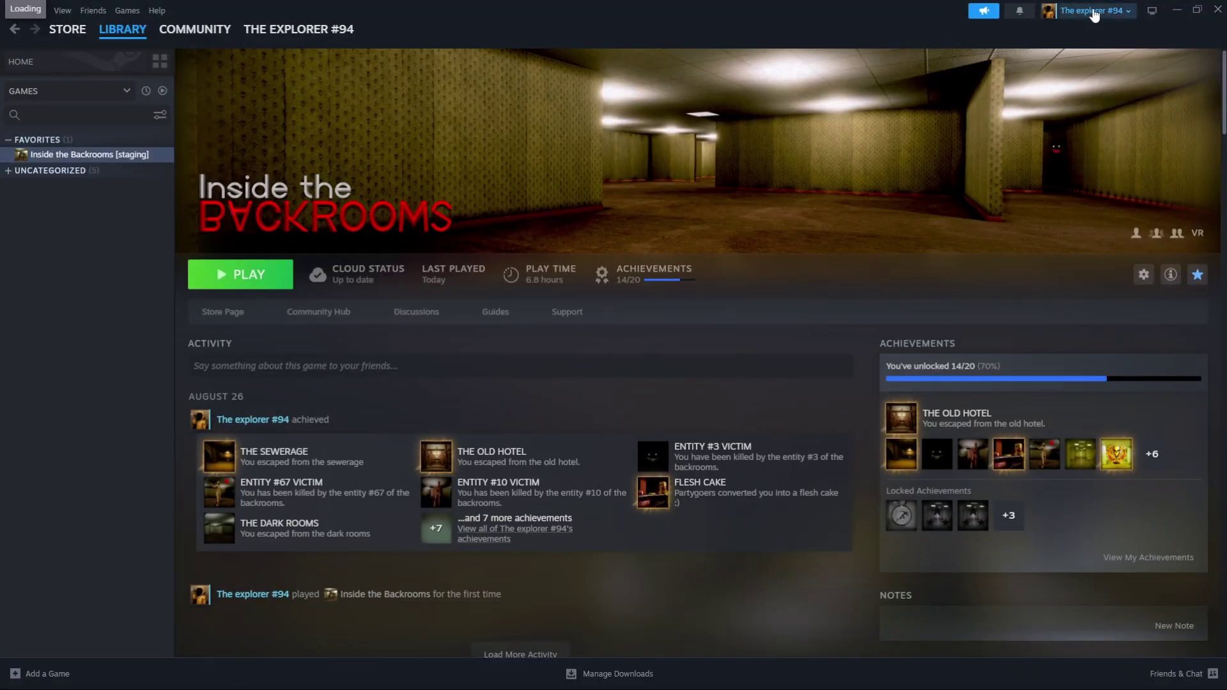
pyautogui.click(1090, 10)
pyautogui.click(1125, 33)
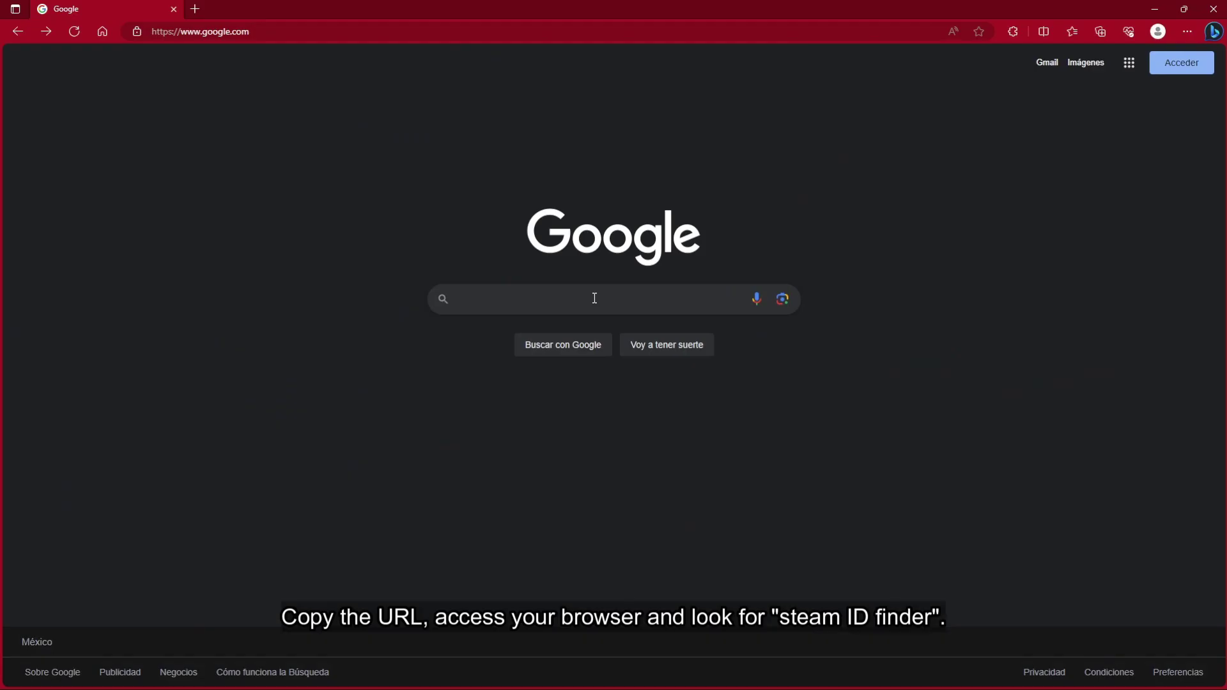
# Step: Search for 'steam id finder' and go to the STEAMID I/O site
pyautogui.click(594, 298)
pyautogui.write('steam id finder')
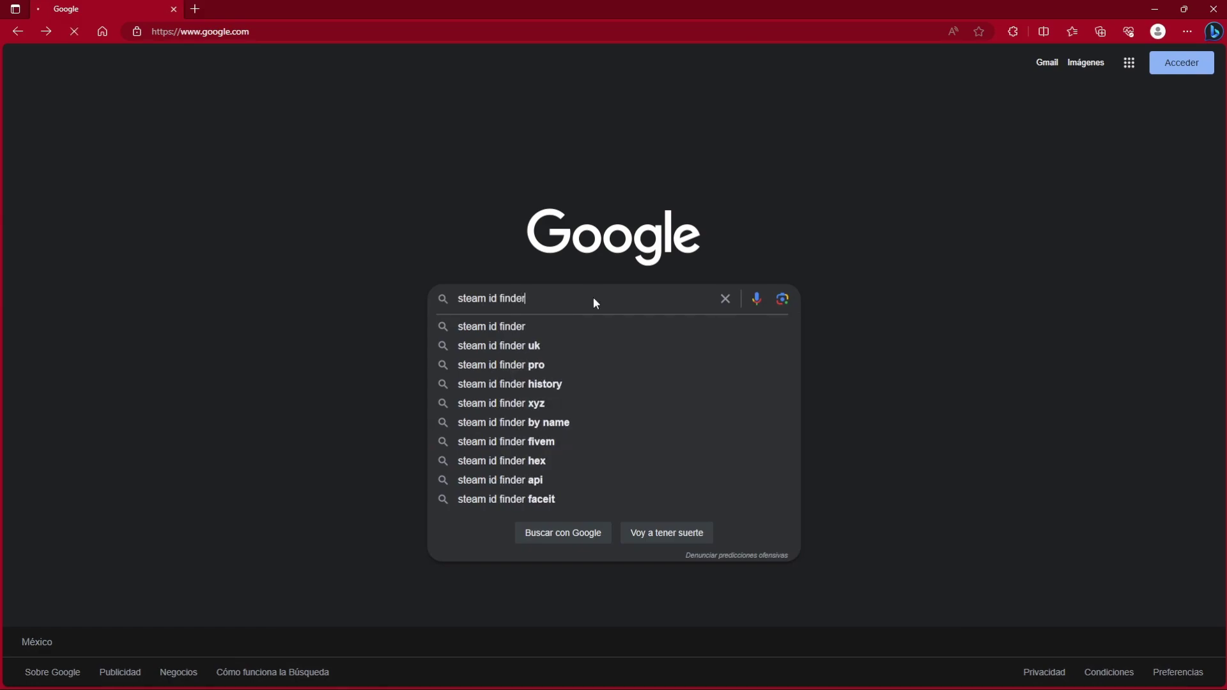
pyautogui.press('Return')
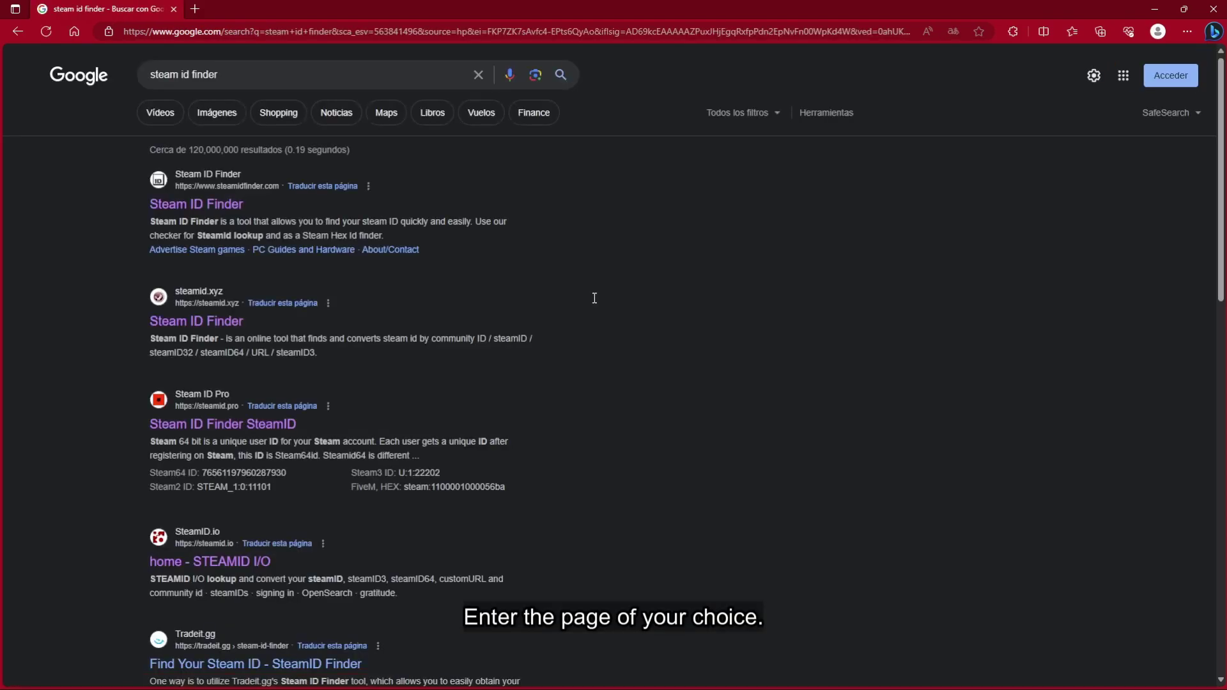
pyautogui.click(231, 564)
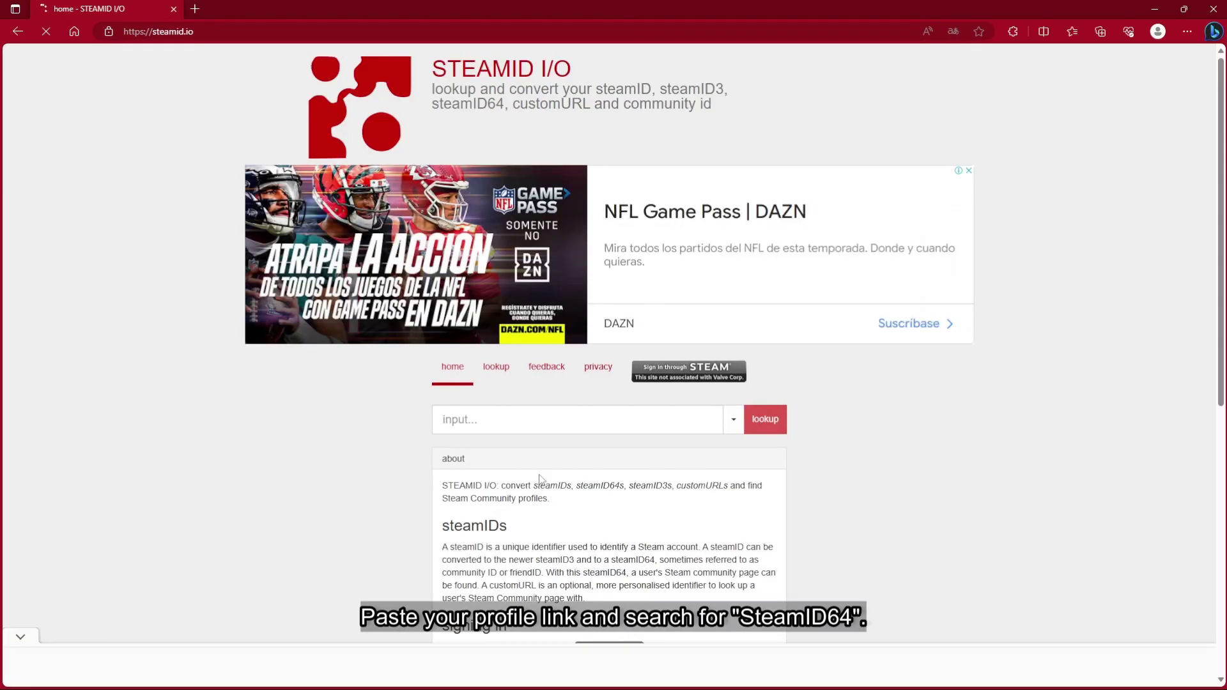
# Step: Look up the pasted Steam profile link on STEAMID I/O
pyautogui.click(564, 419)
pyautogui.hotkey('ctrl', 'v')
pyautogui.click(764, 419)
pyautogui.scroll(-1, 756, 422)
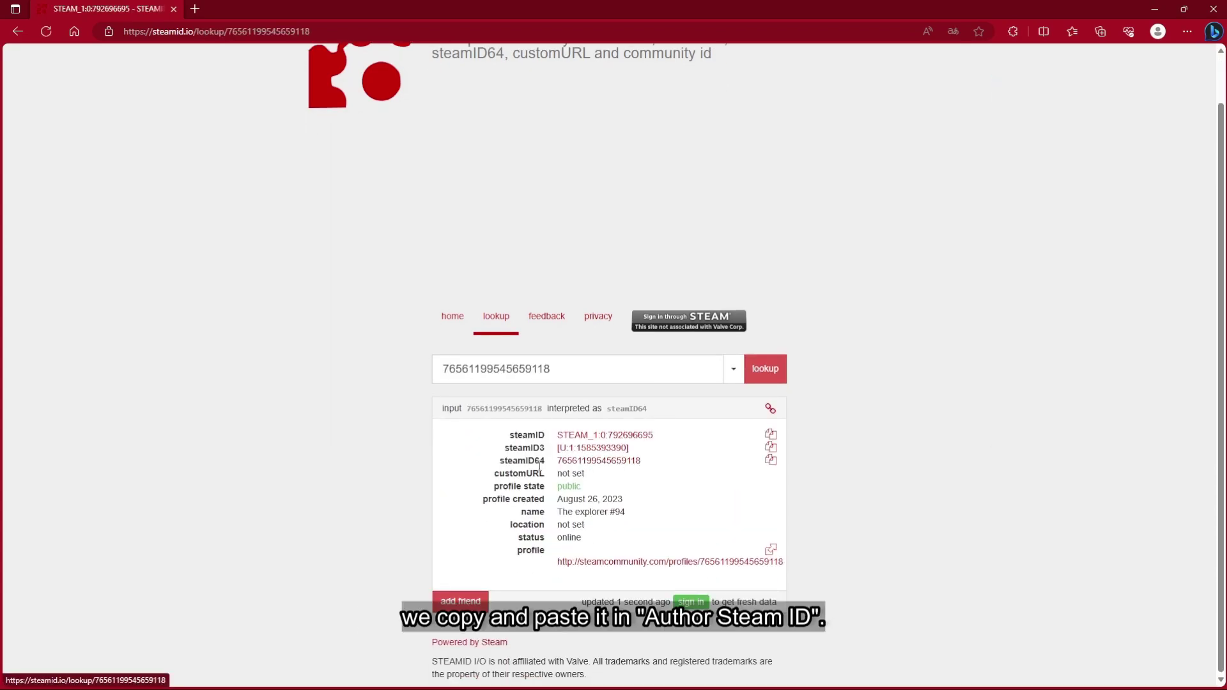
# Step: Copy steamID64, save the scene and project, then export the Zombie entity despite warnings
pyautogui.click(771, 460)
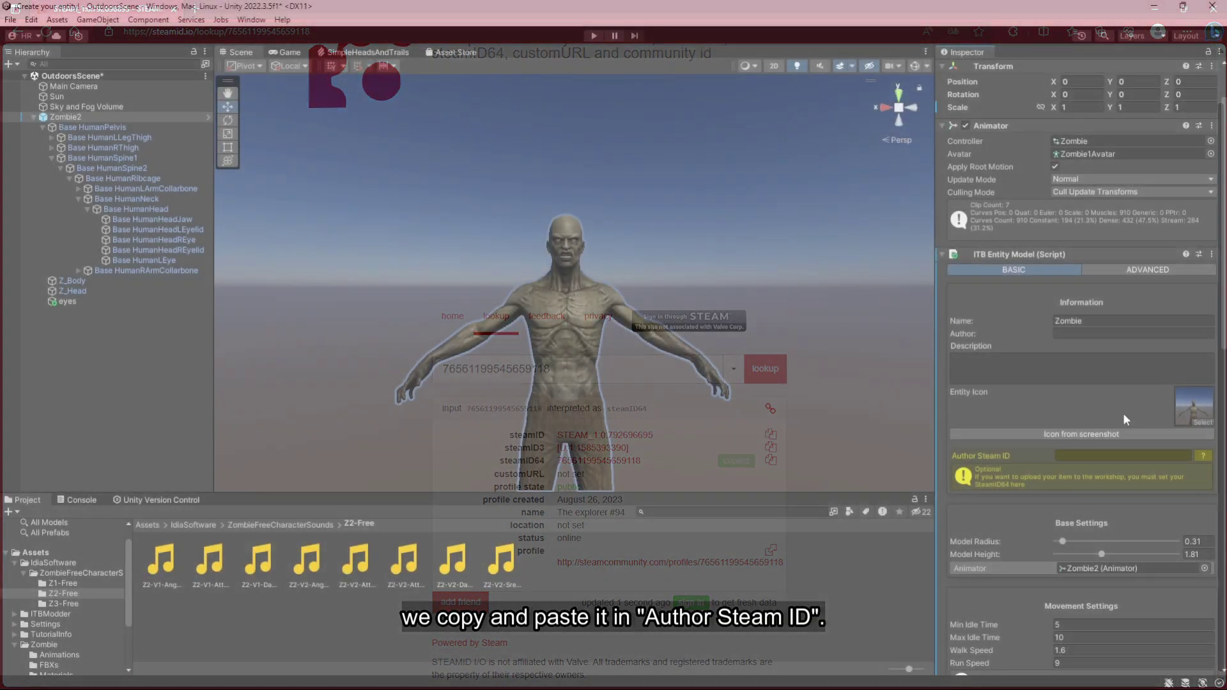
pyautogui.scroll(-2, 1112, 403)
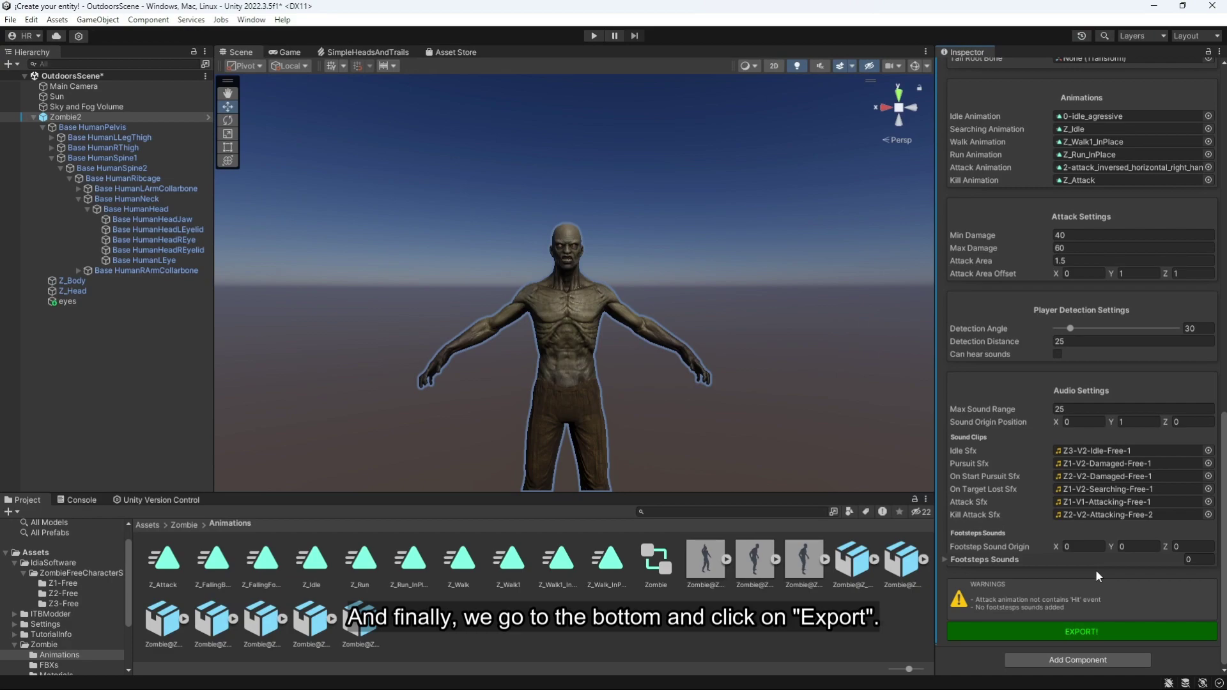
pyautogui.hotkey('ctrl', 's')
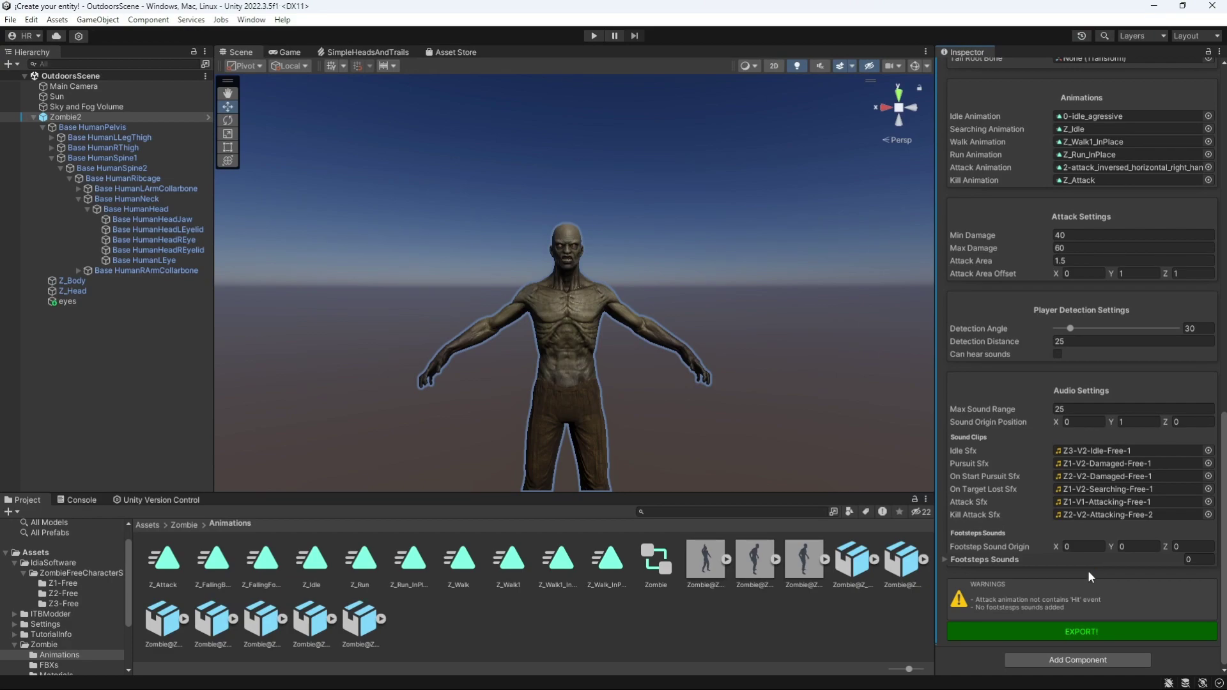
pyautogui.click(10, 20)
pyautogui.click(32, 86)
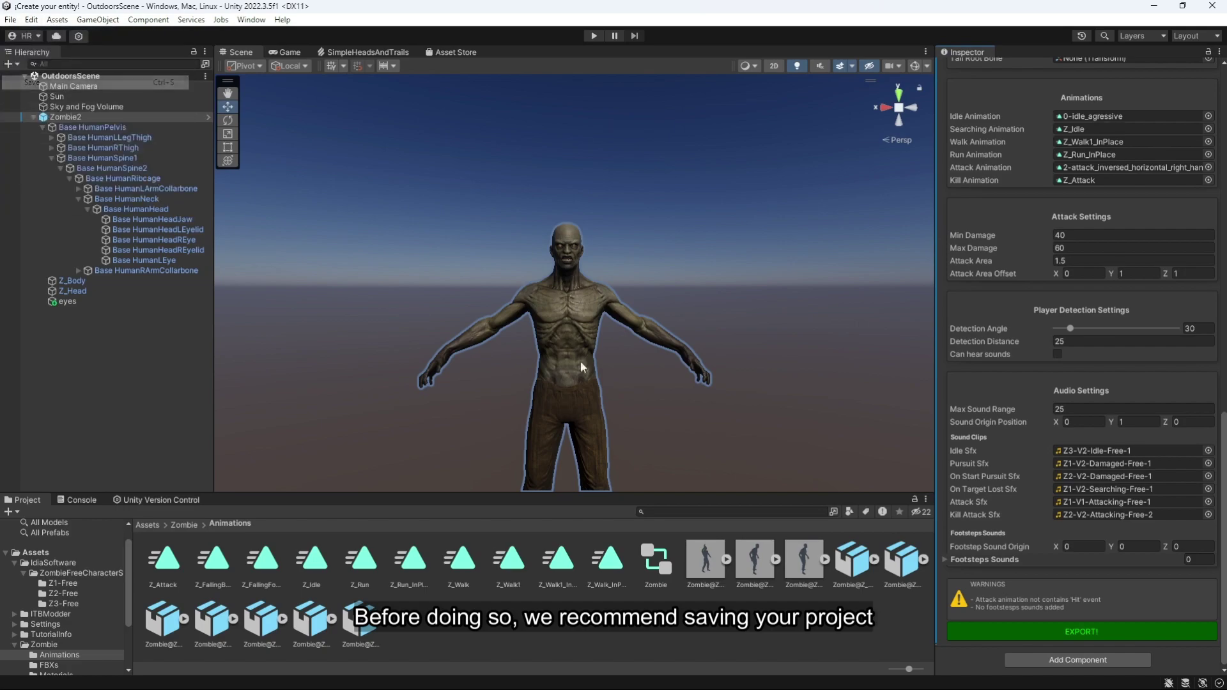
pyautogui.click(1071, 631)
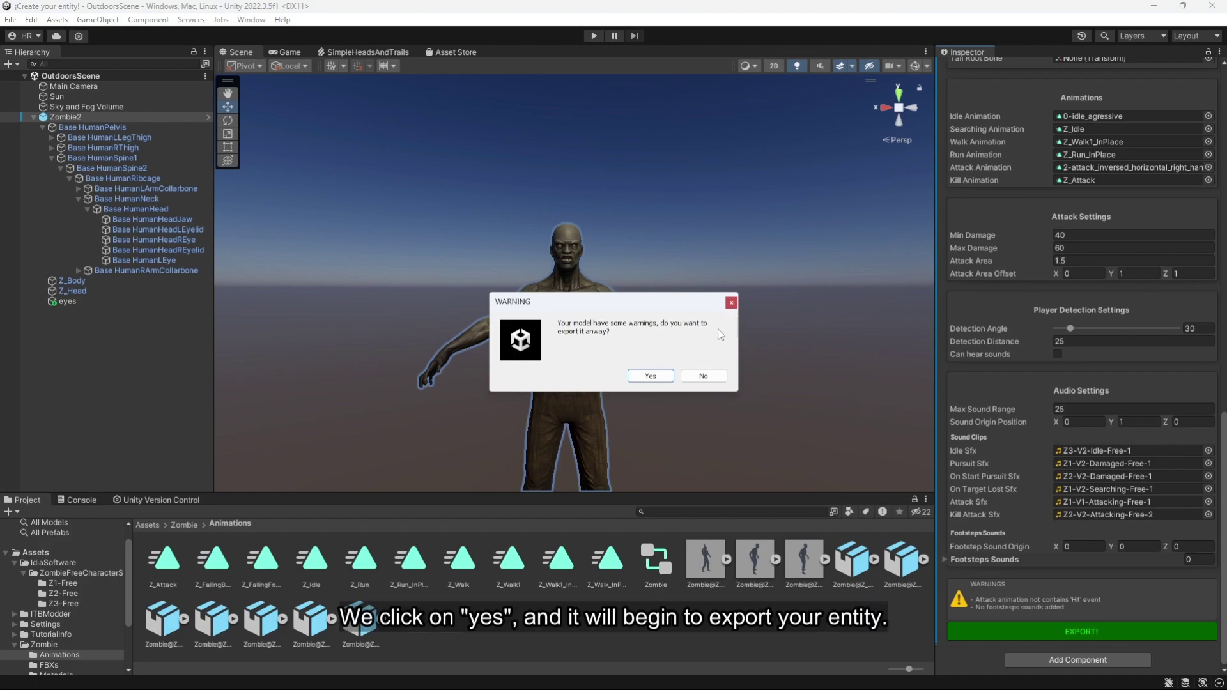
pyautogui.click(665, 375)
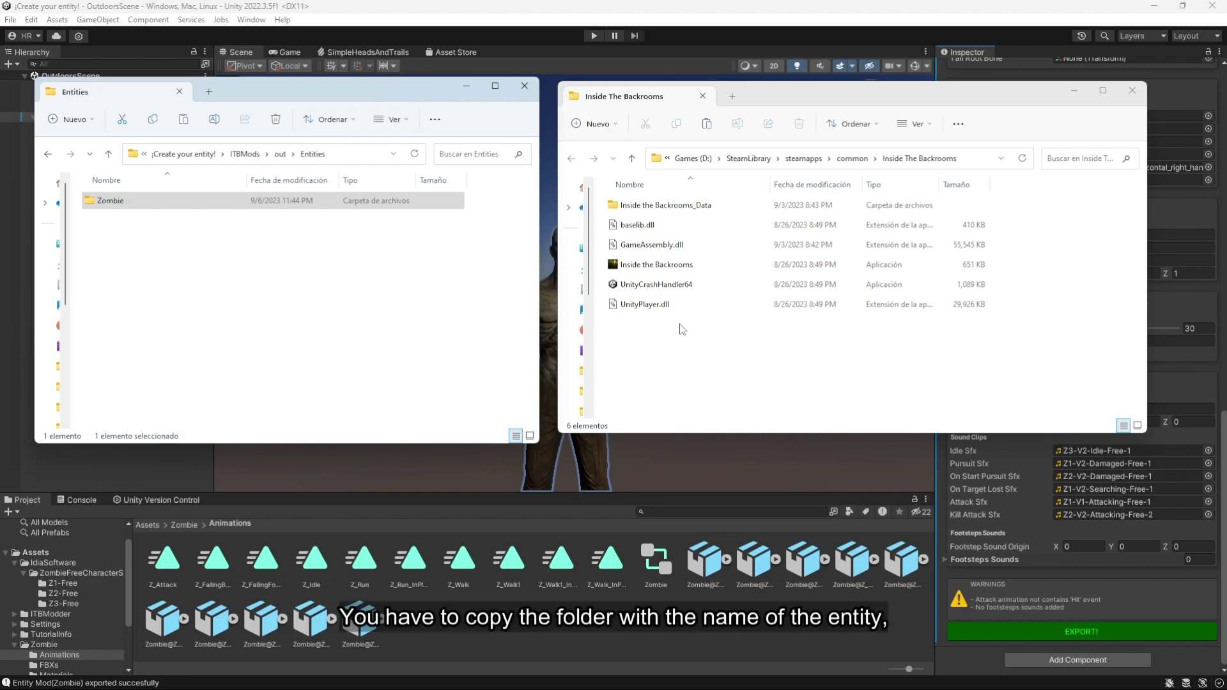
# Step: Paste the Zombie folder into Inside the Backrooms_Data > StreamingAssets > Mods > Entities
pyautogui.click(667, 354)
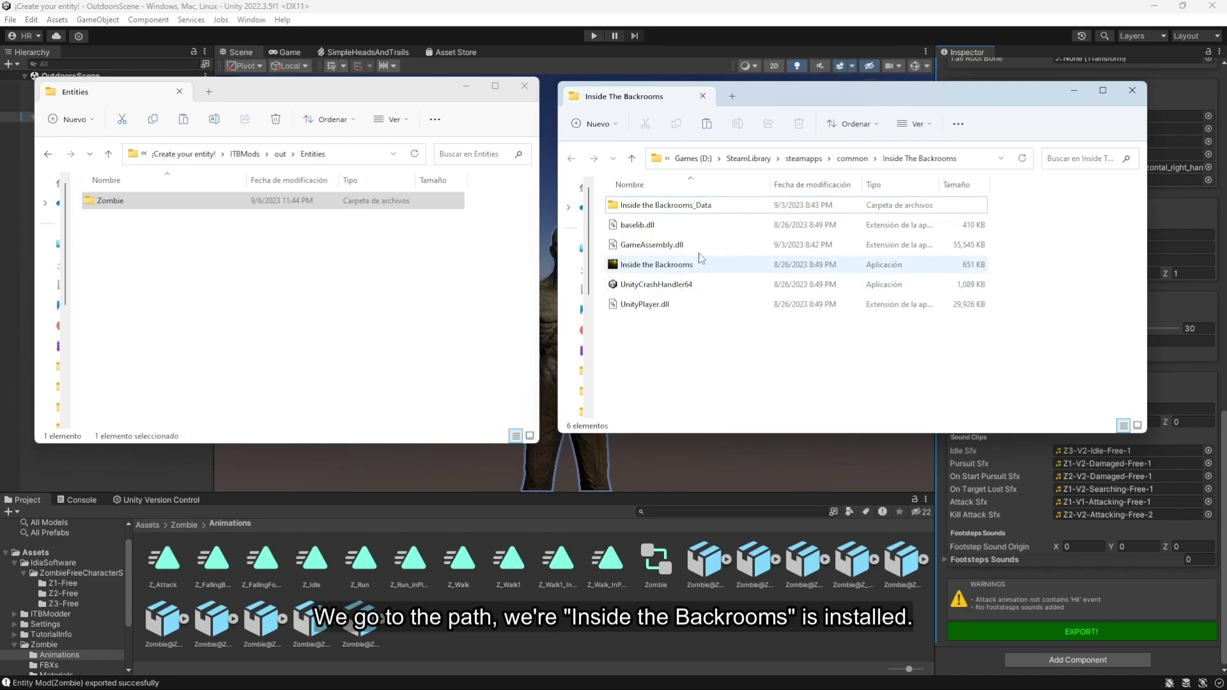
pyautogui.doubleClick(703, 208)
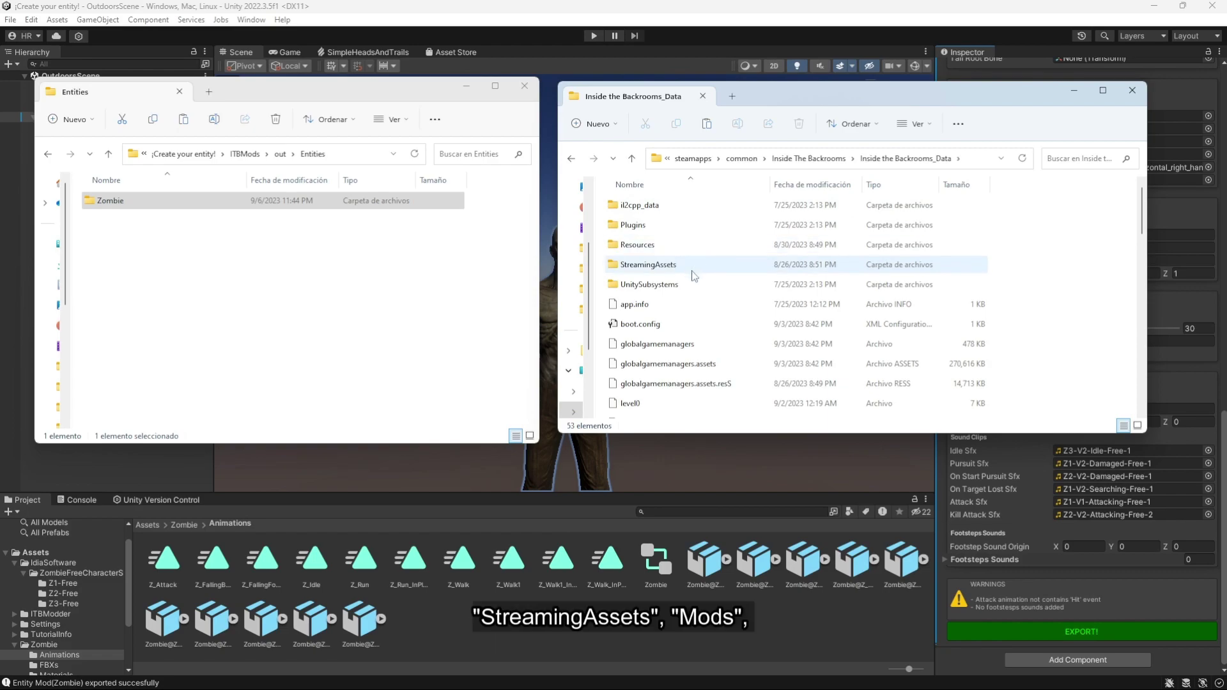
pyautogui.doubleClick(692, 270)
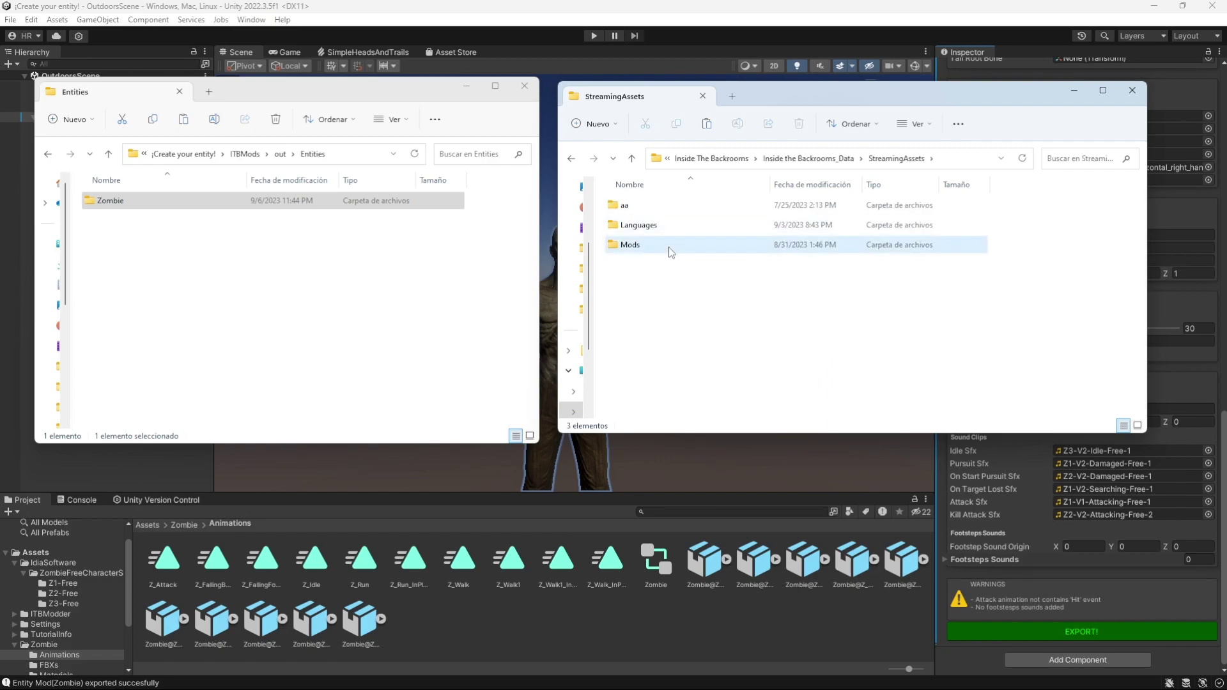
pyautogui.doubleClick(671, 246)
pyautogui.doubleClick(669, 210)
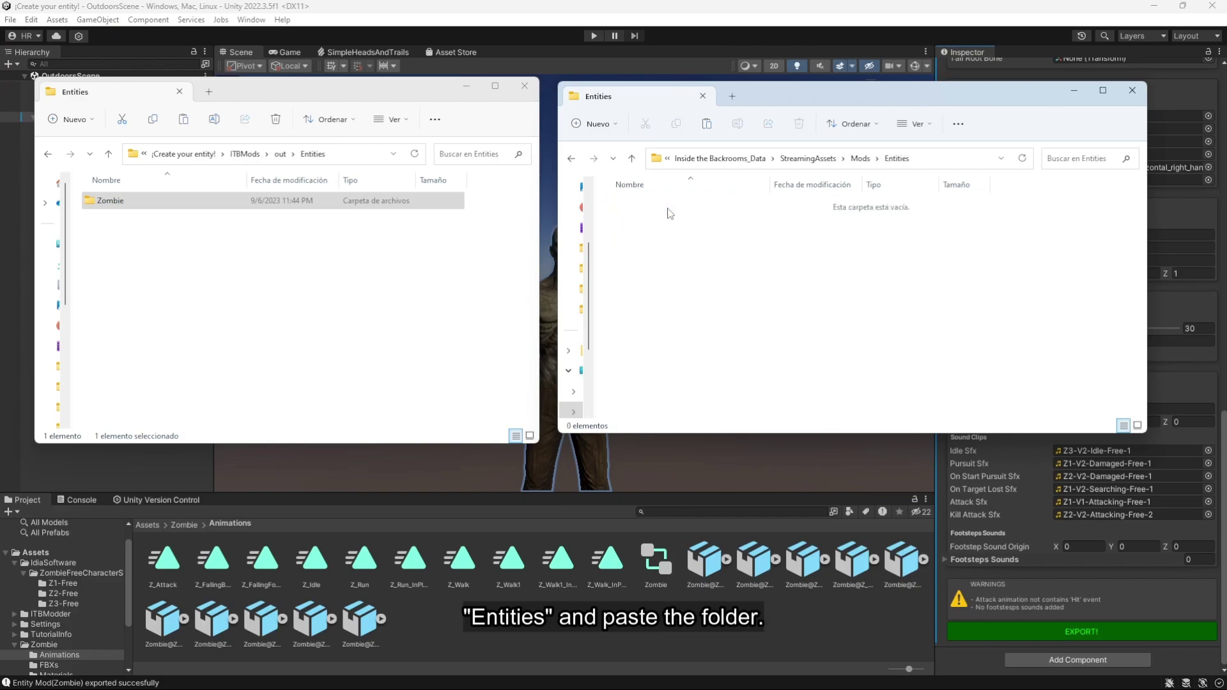
pyautogui.click(701, 271)
pyautogui.hotkey('ctrl', 'v')
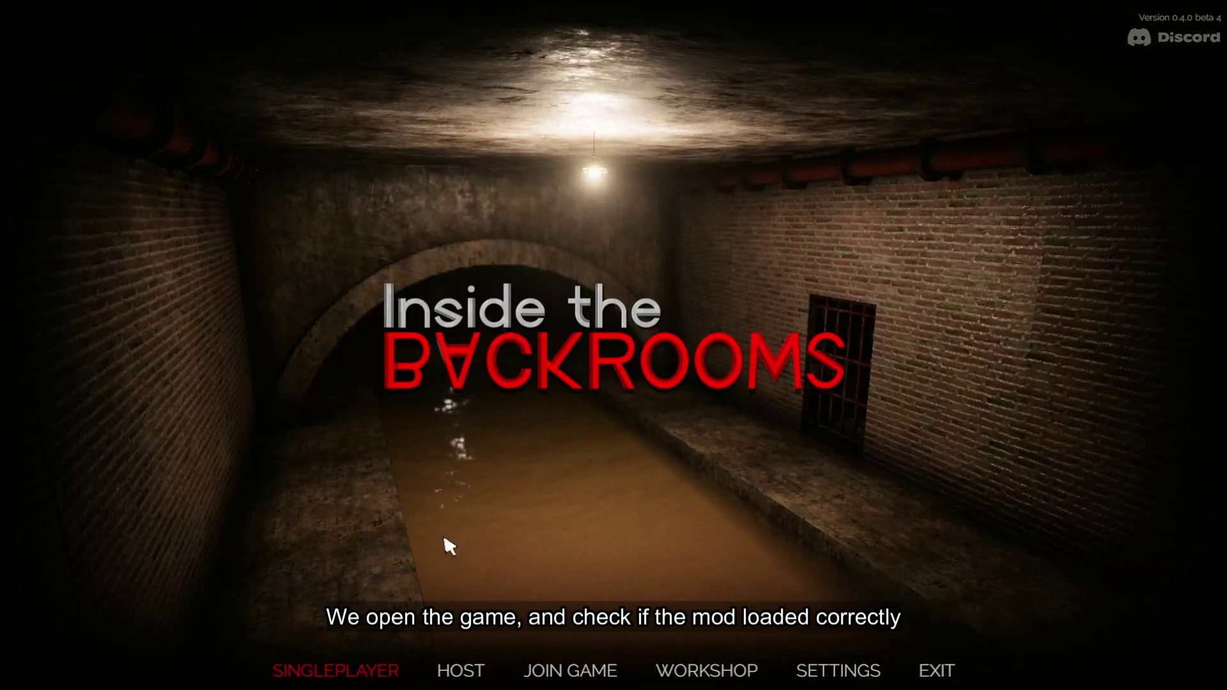
# Step: In singleplayer Modding, add the Zombie entity to the level and raise its count to 5
pyautogui.click(384, 665)
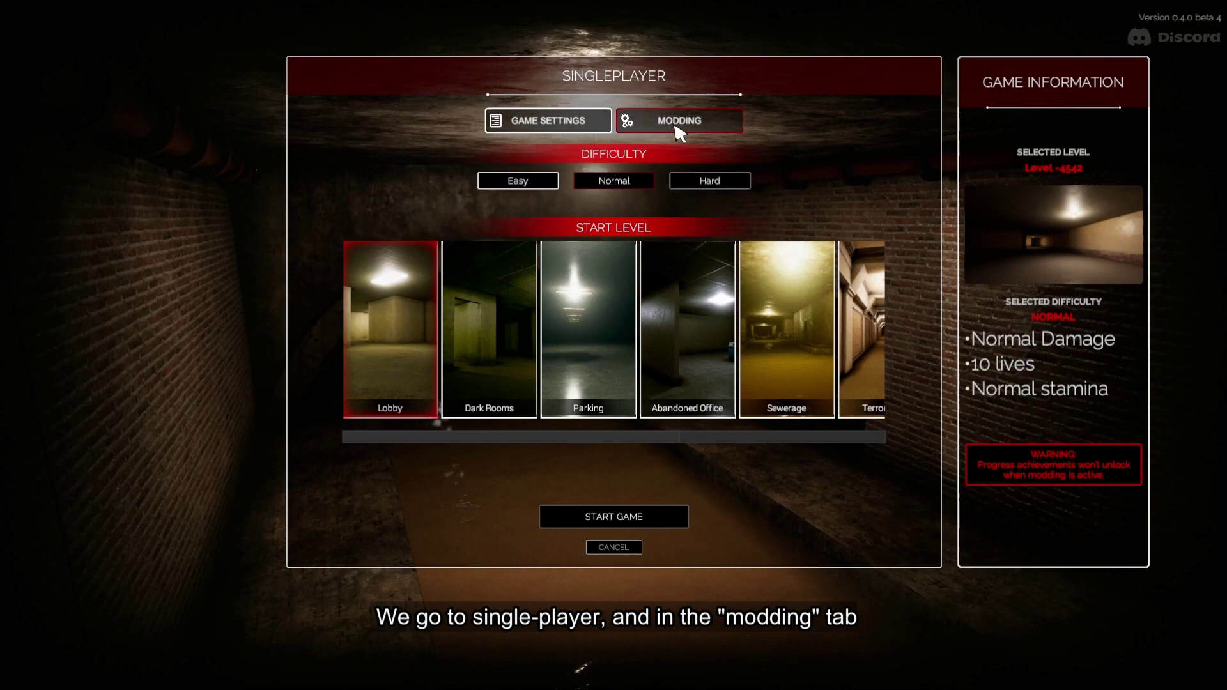
pyautogui.click(639, 125)
pyautogui.click(632, 458)
pyautogui.scroll(-3, 683, 493)
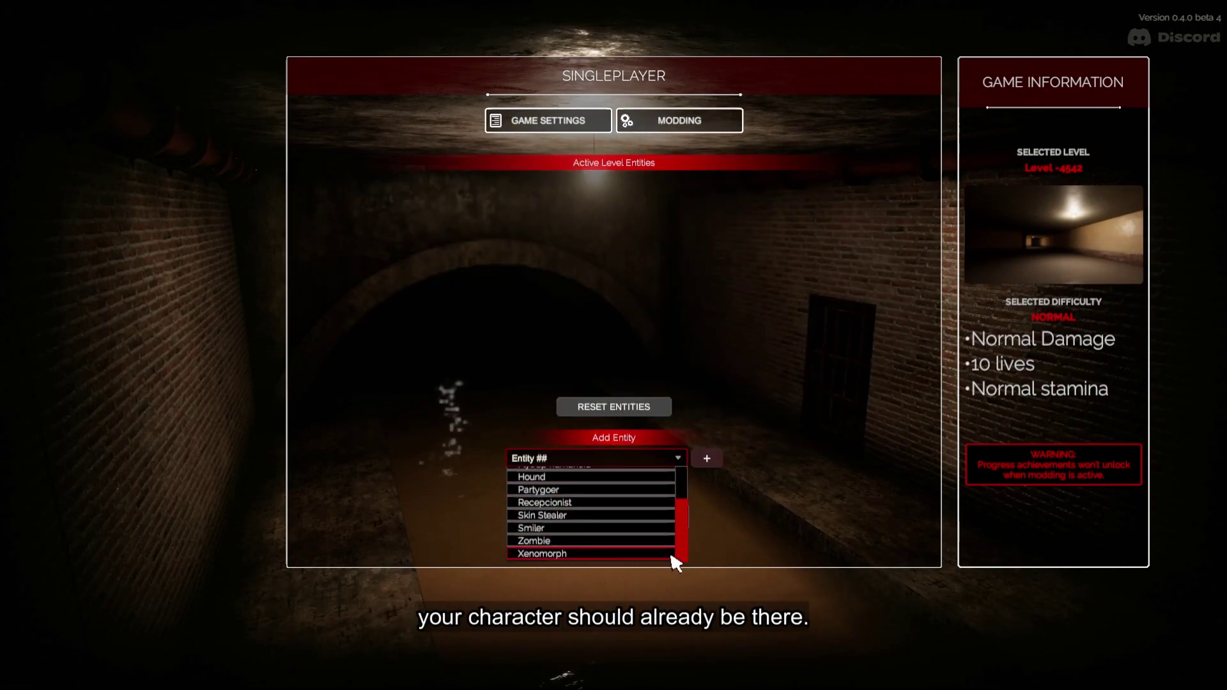
pyautogui.click(656, 541)
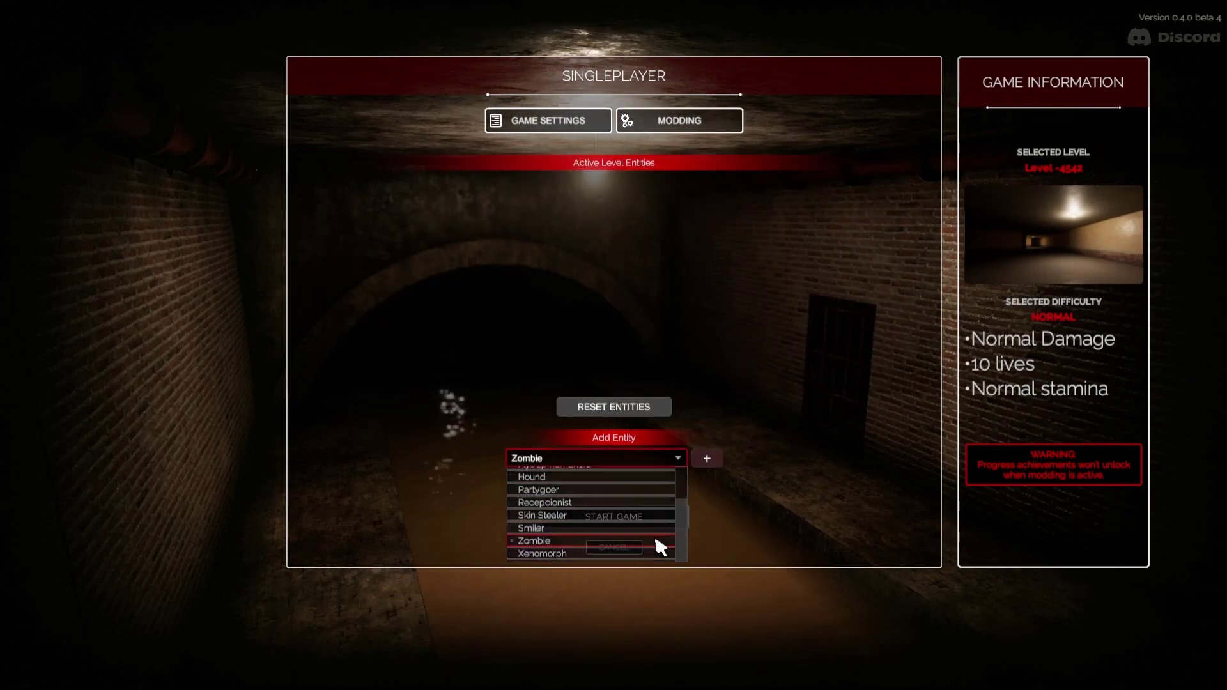
pyautogui.click(709, 460)
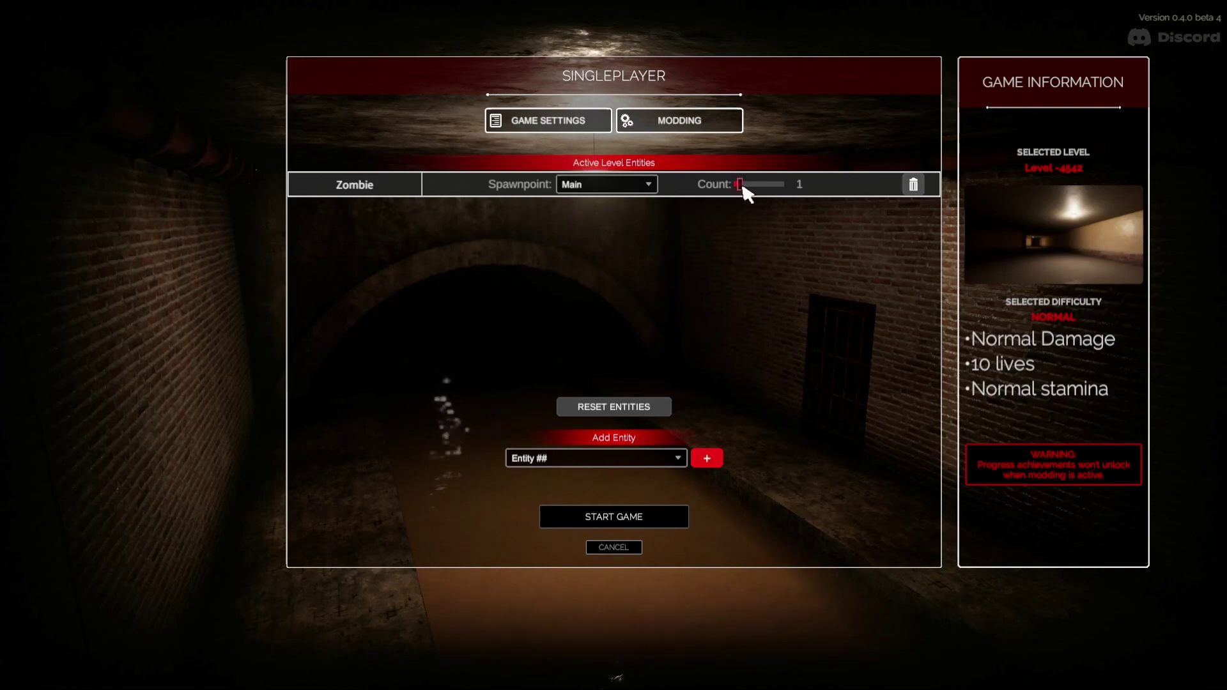
pyautogui.moveTo(741, 184); pyautogui.dragTo(834, 186)
# Step: Start the game, walk forward to find the zombie, then back away from it
pyautogui.click(614, 516)
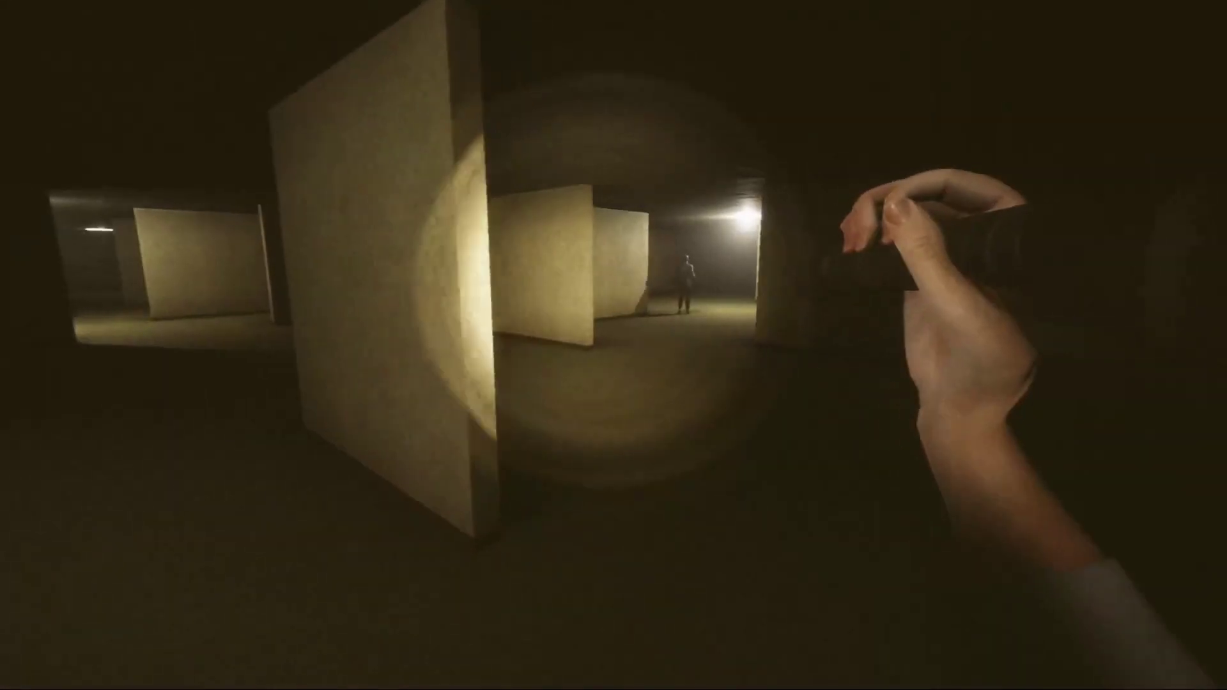
pyautogui.press('w')
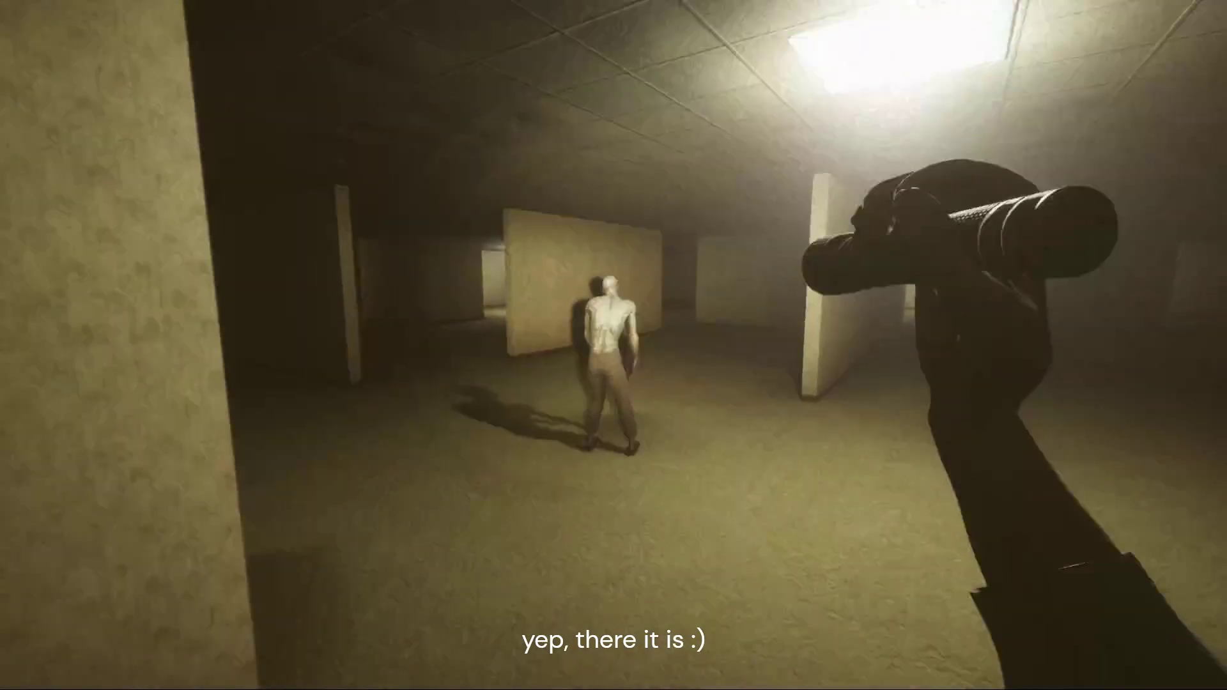
pyautogui.press('s')
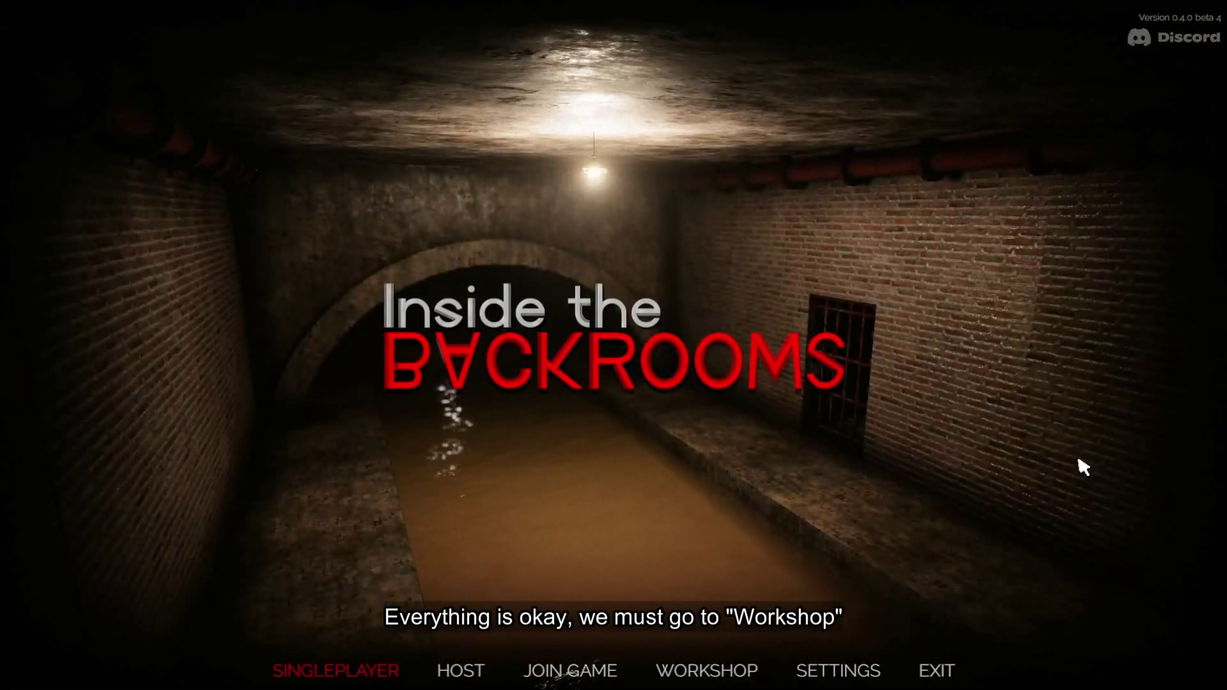
# Step: Upload the Zombie mod from the Workshop Upload page, dismiss the success message, and return to downloads
pyautogui.click(733, 675)
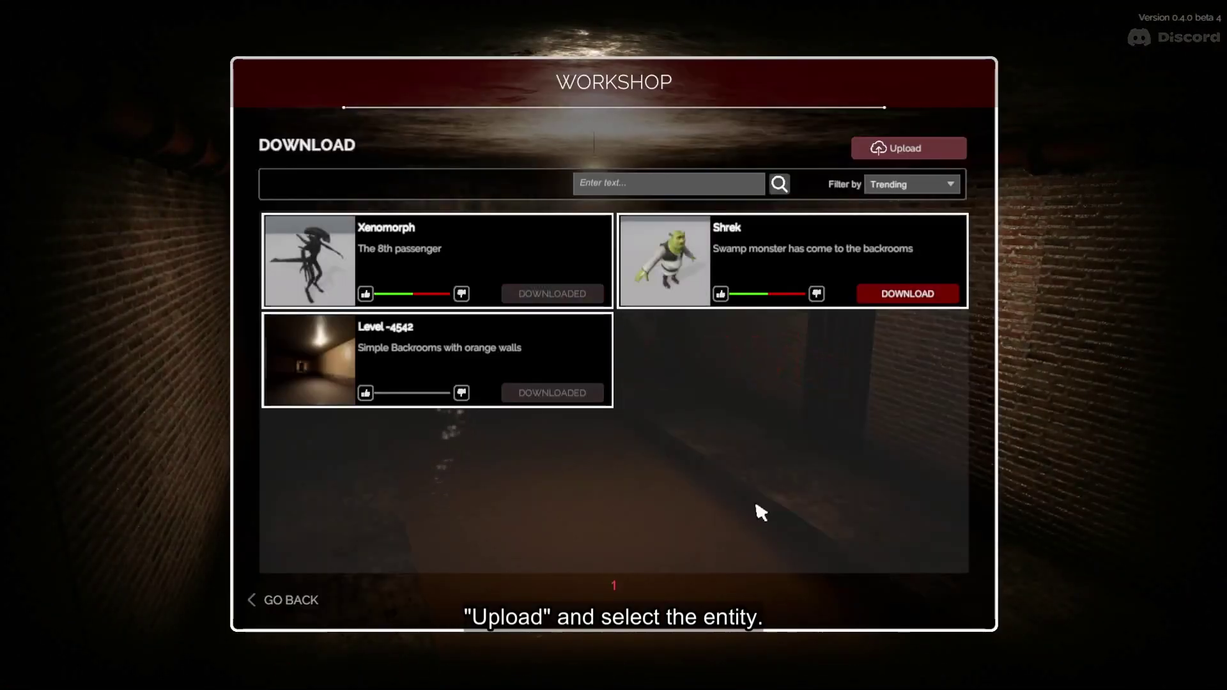
pyautogui.click(962, 155)
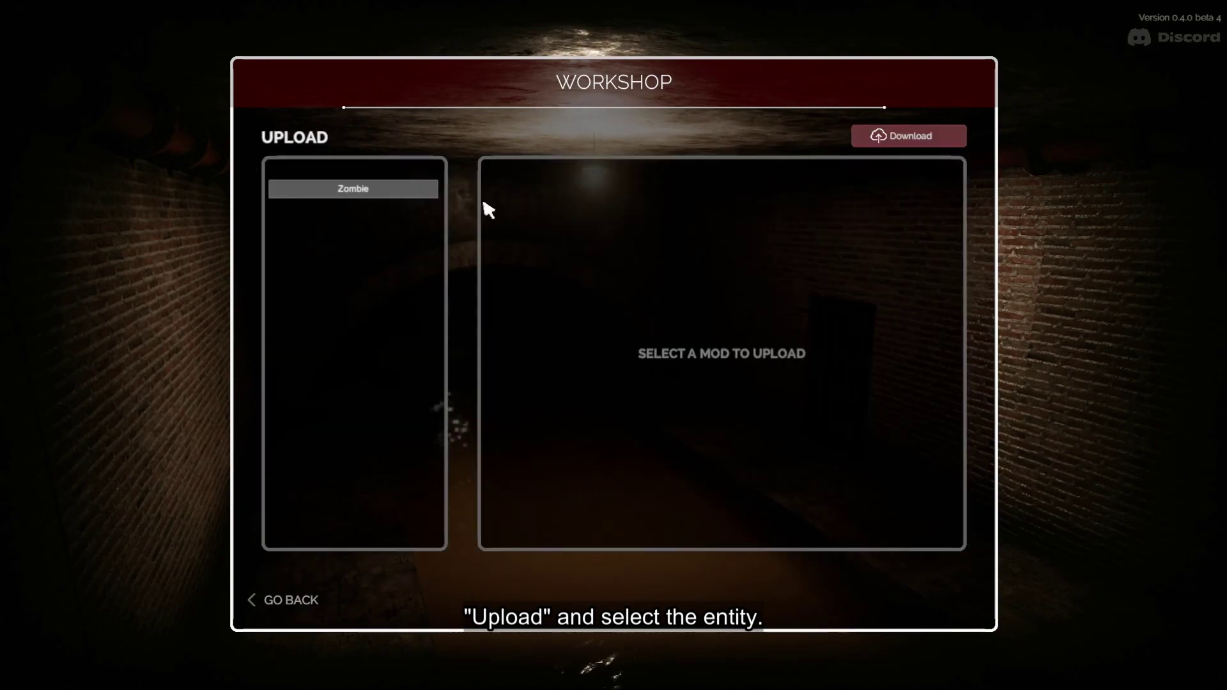
pyautogui.click(379, 193)
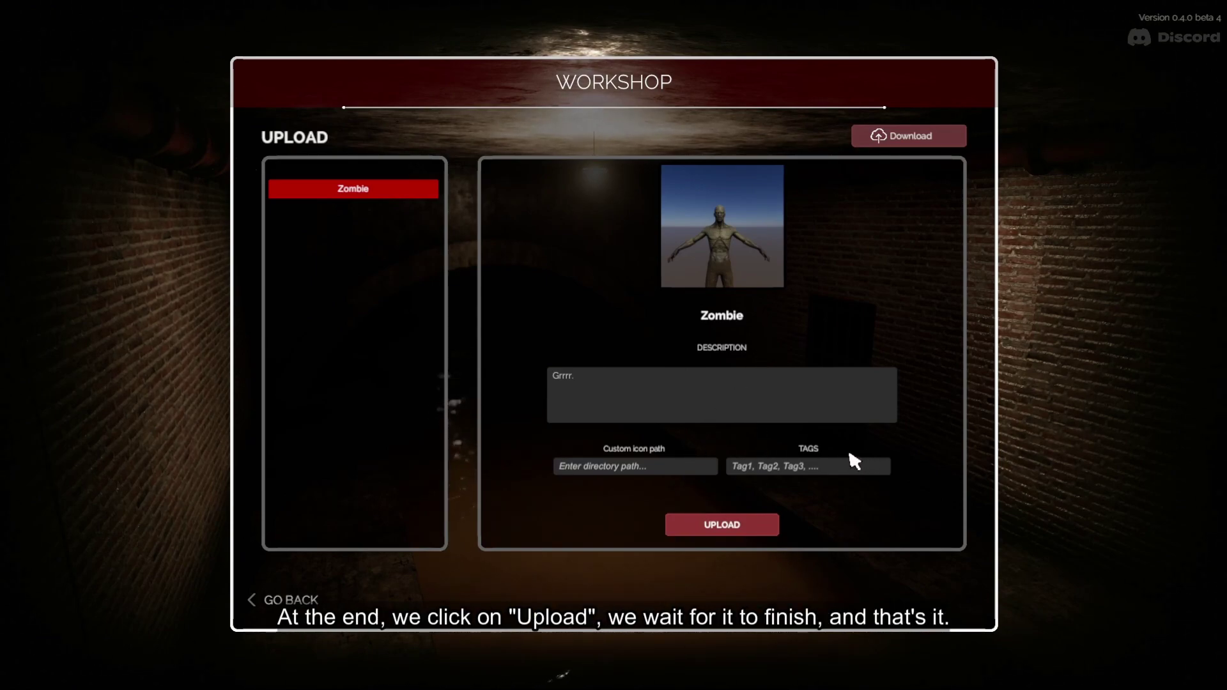
pyautogui.click(748, 523)
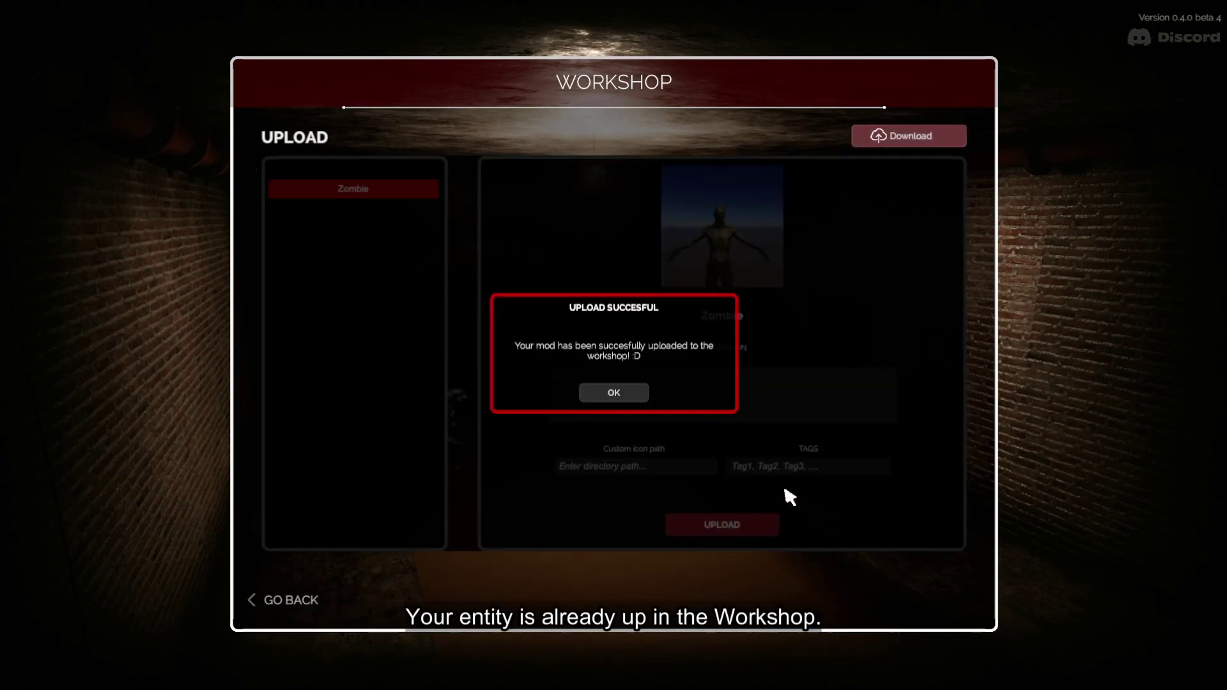
pyautogui.click(629, 395)
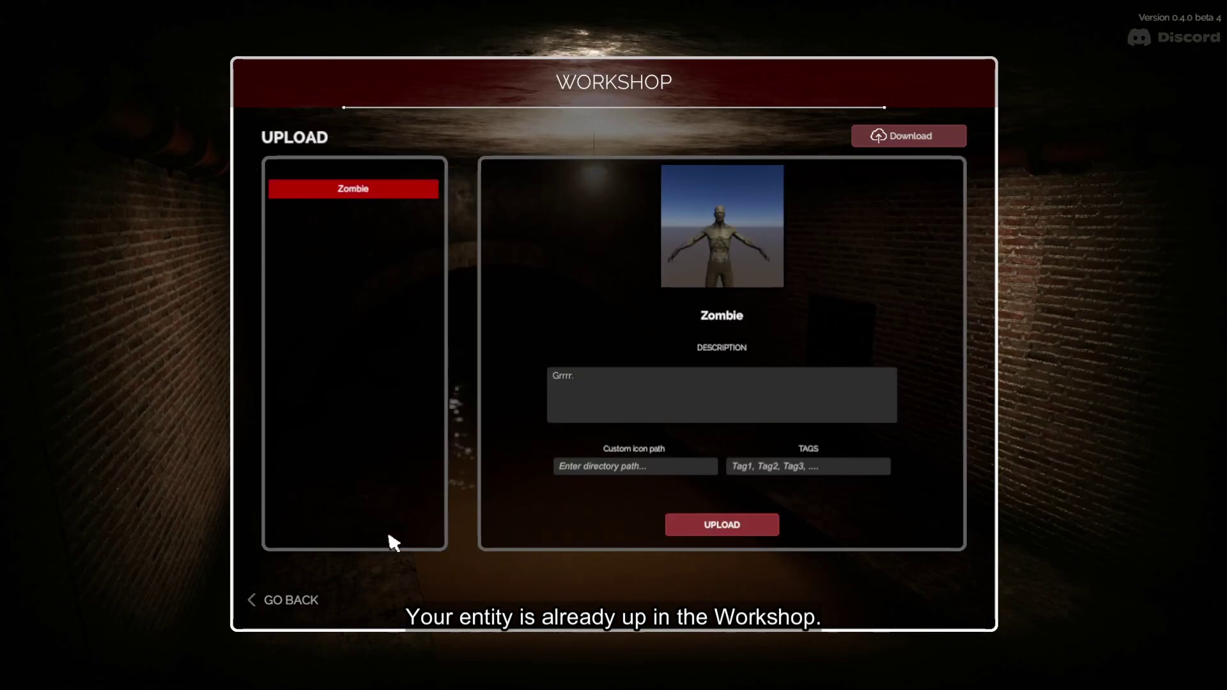
pyautogui.click(947, 142)
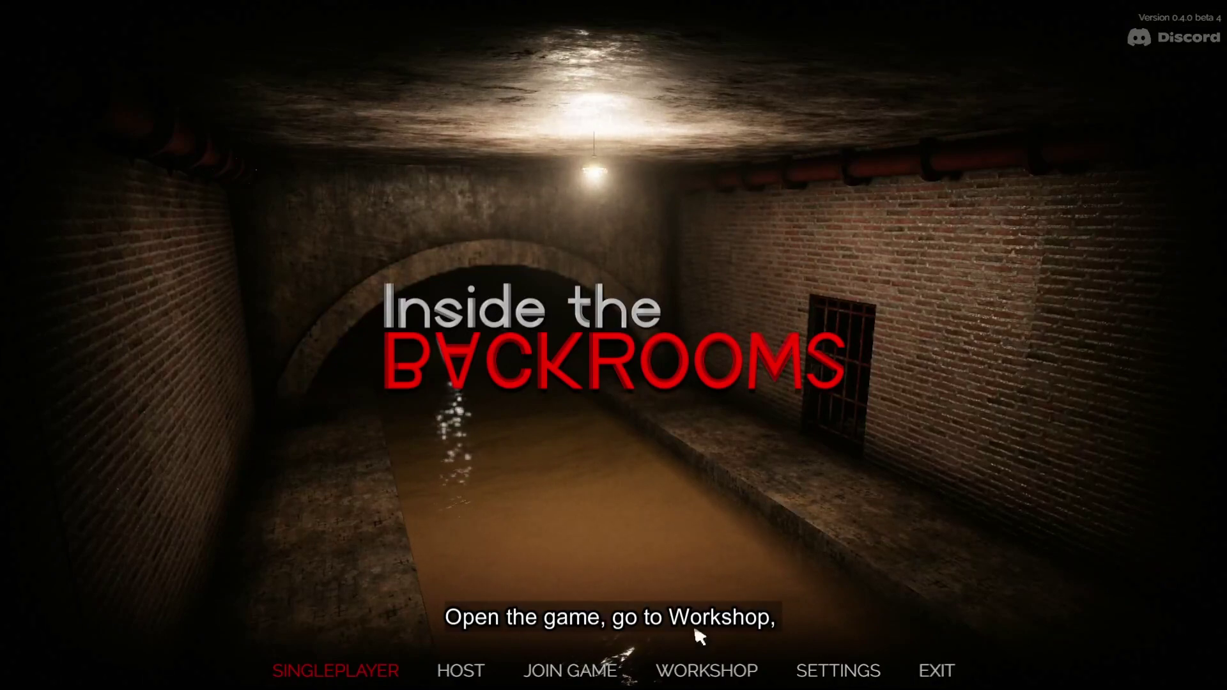
# Step: Push an update of the Zombie[UPDATE] mod from the Workshop Upload page and dismiss the success message
pyautogui.click(703, 680)
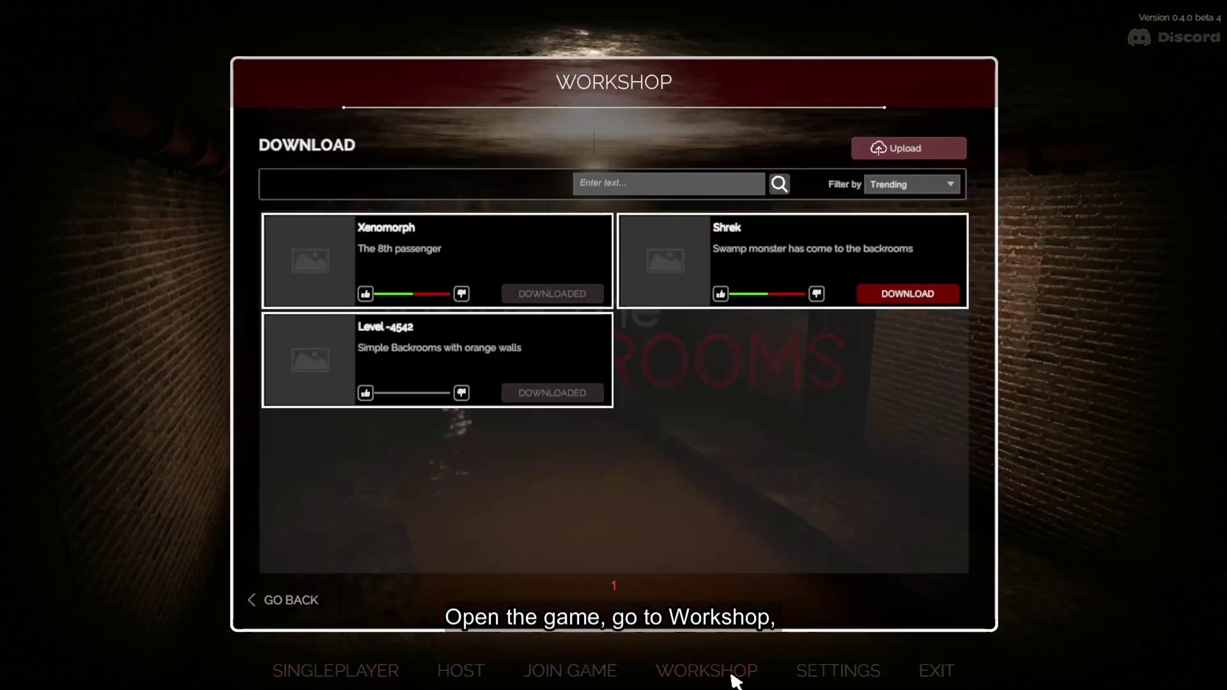
pyautogui.click(958, 154)
pyautogui.click(421, 189)
pyautogui.click(645, 532)
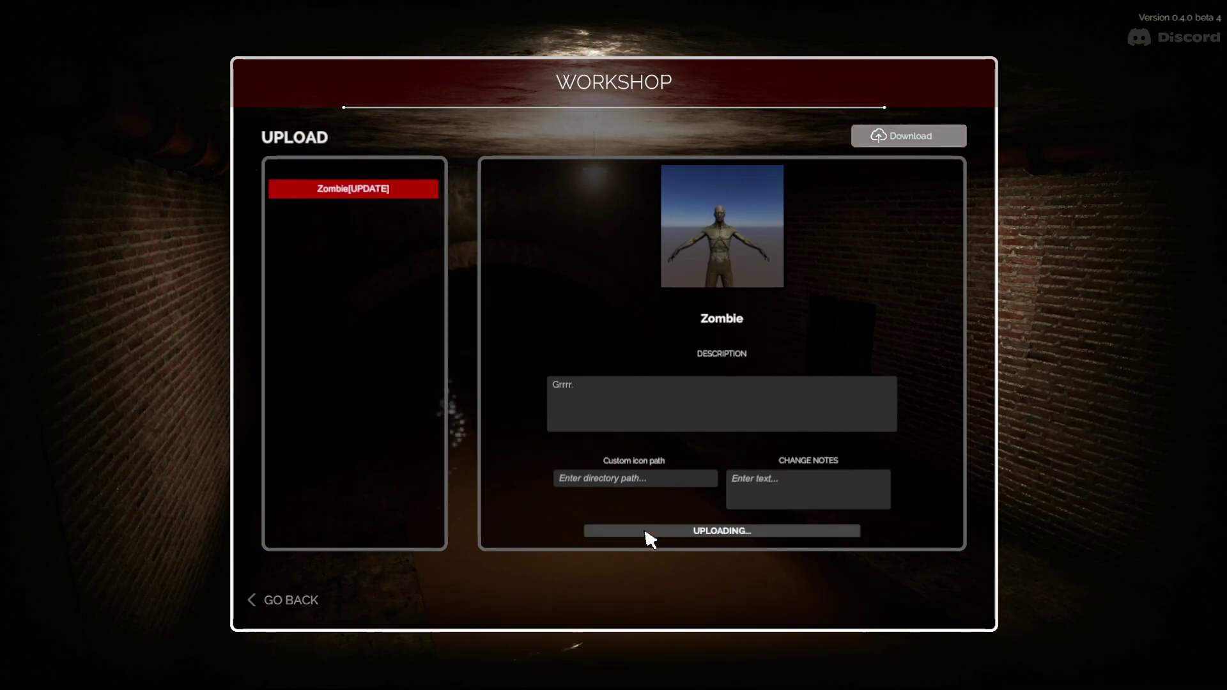
pyautogui.click(633, 394)
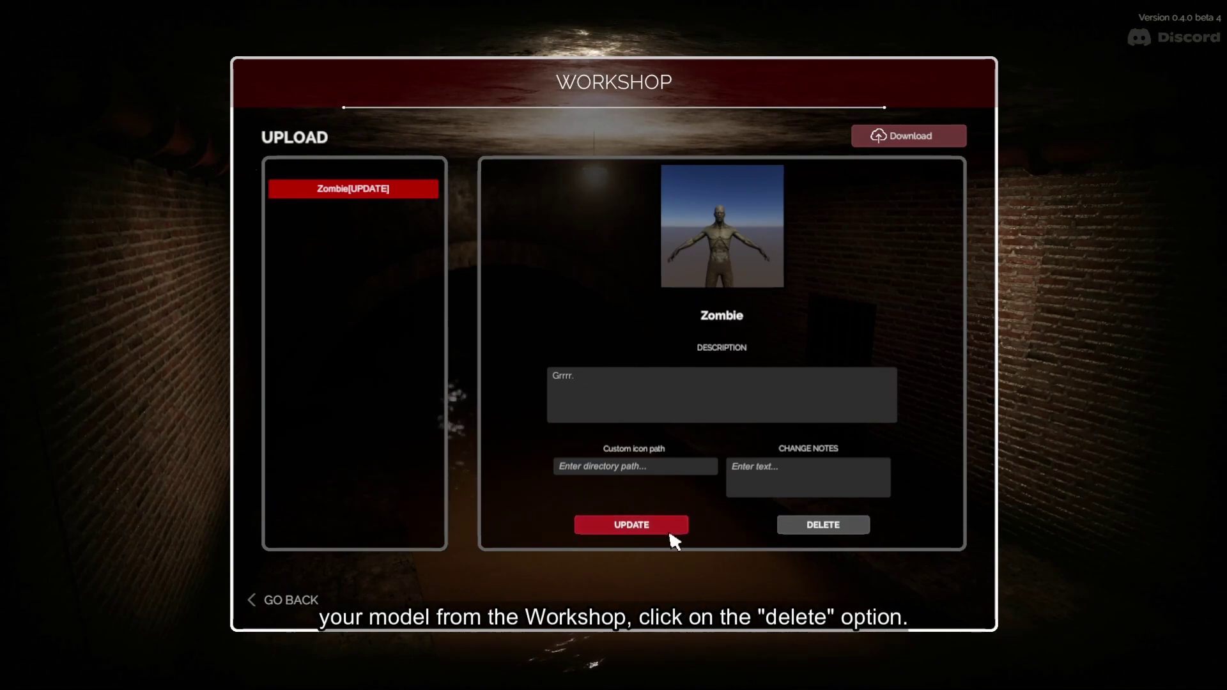
pyautogui.click(822, 525)
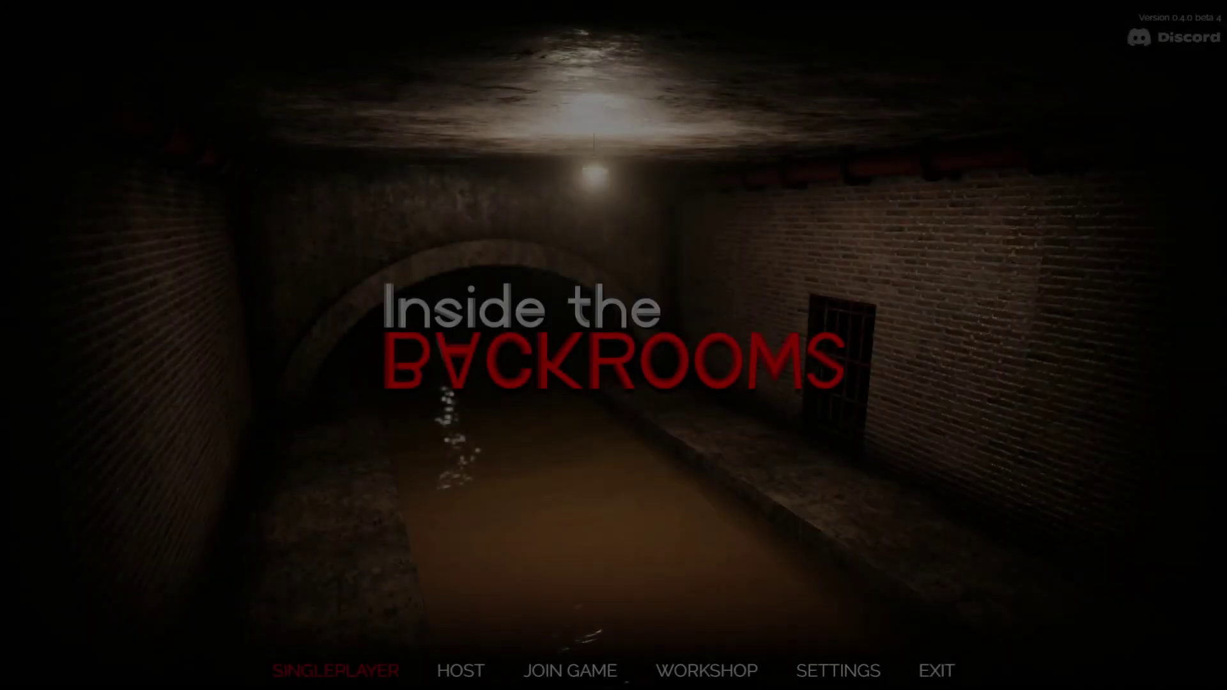